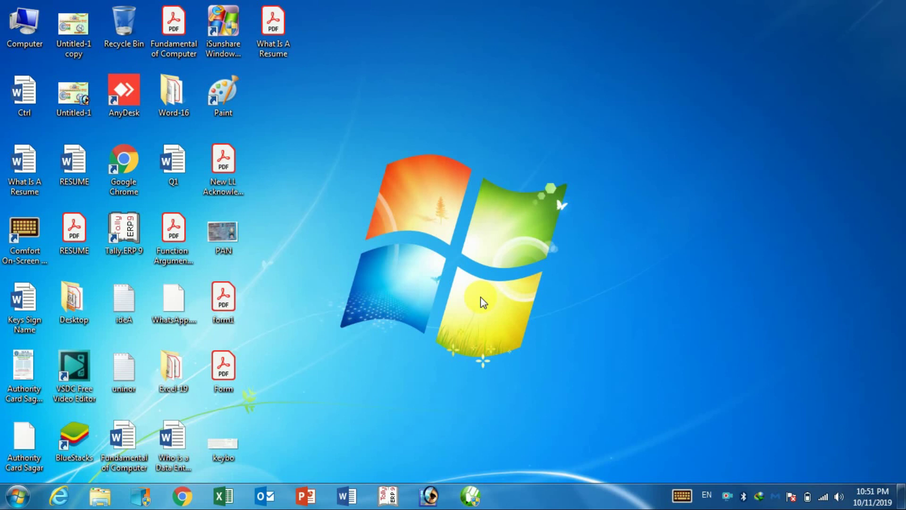
- Launch PowerPoint by running powerpnt from the Windows Run dialog
{"action": "key", "text": "super+r"}
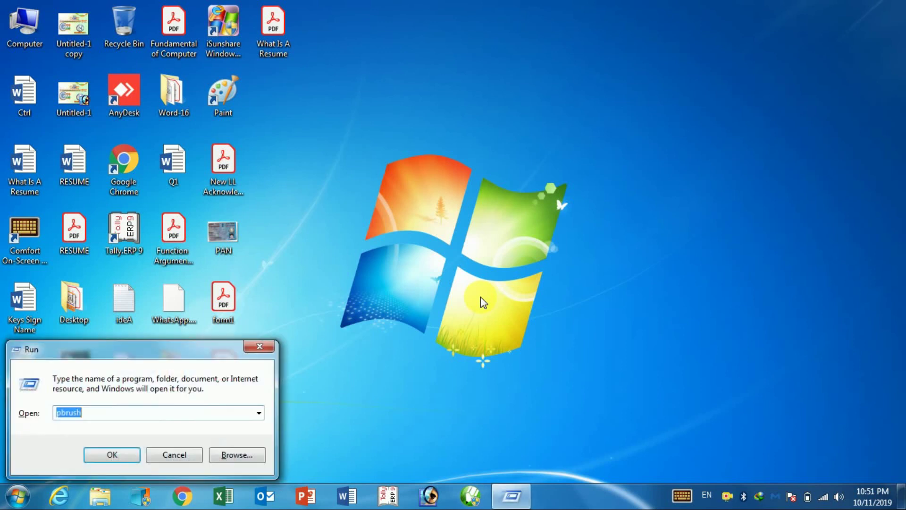
{"action": "type", "text": "p"}
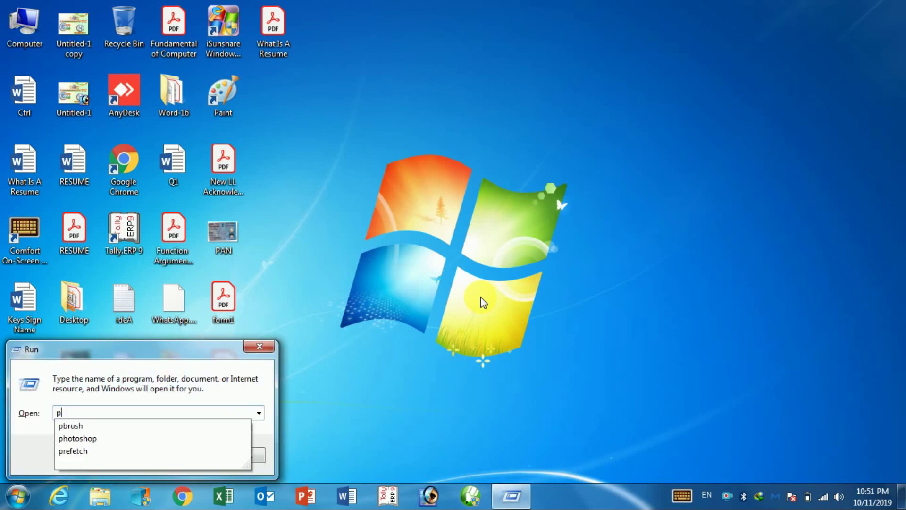
{"action": "type", "text": "ow"}
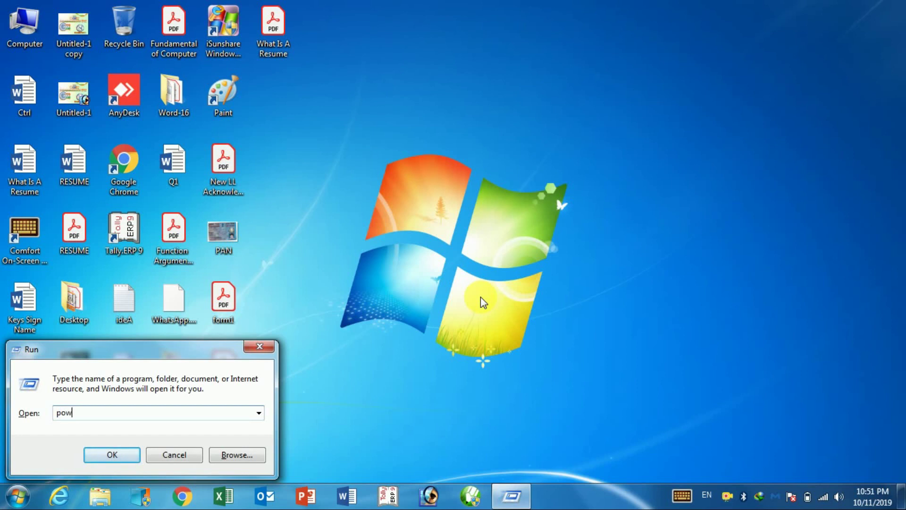
{"action": "type", "text": "er"}
{"action": "type", "text": "pnt"}
{"action": "key", "text": "Return"}
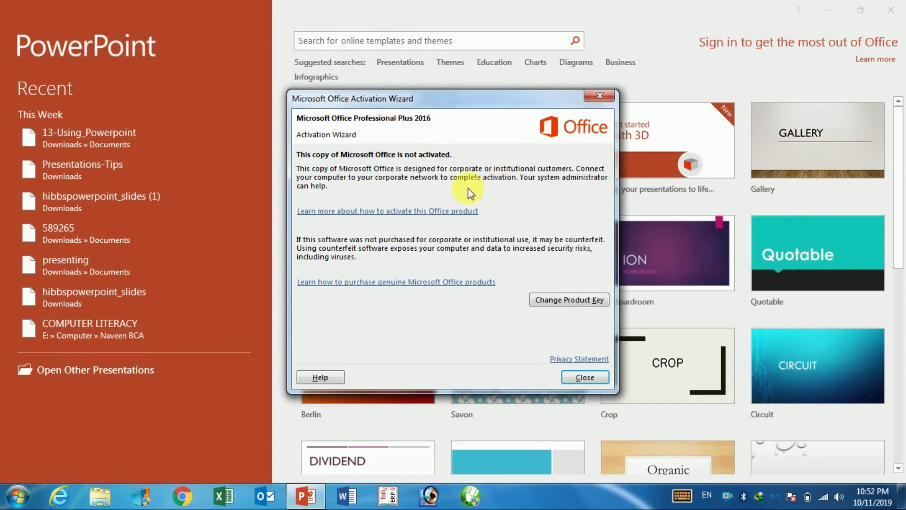
- Close the Microsoft Office Activation Wizard notice over the start screen
{"action": "left_click", "coordinate": [585, 378]}
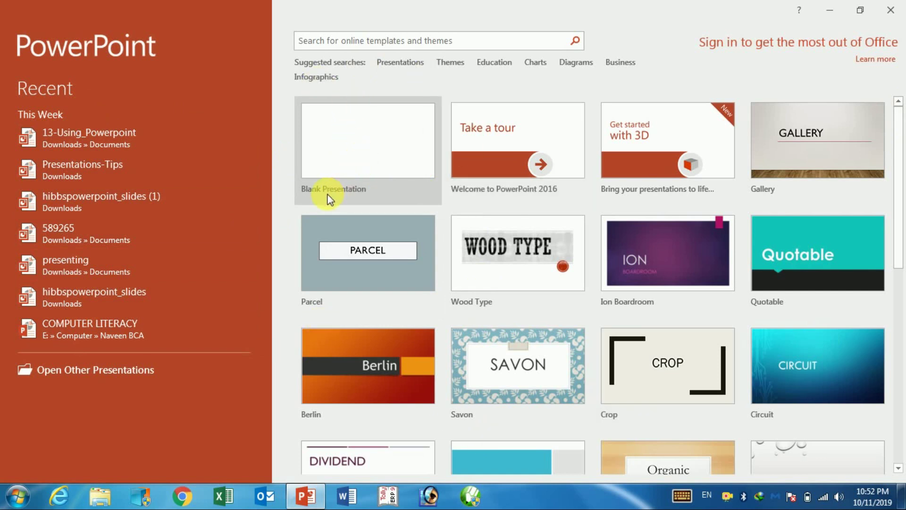
{"action": "mouse_move", "coordinate": [817, 253]}
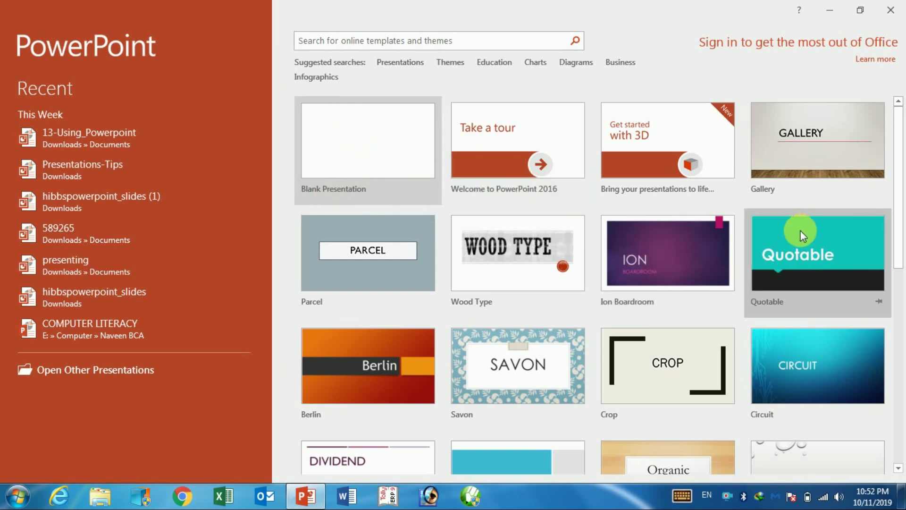
{"action": "scroll", "coordinate": [608, 325], "scroll_direction": "down", "scroll_amount": 3}
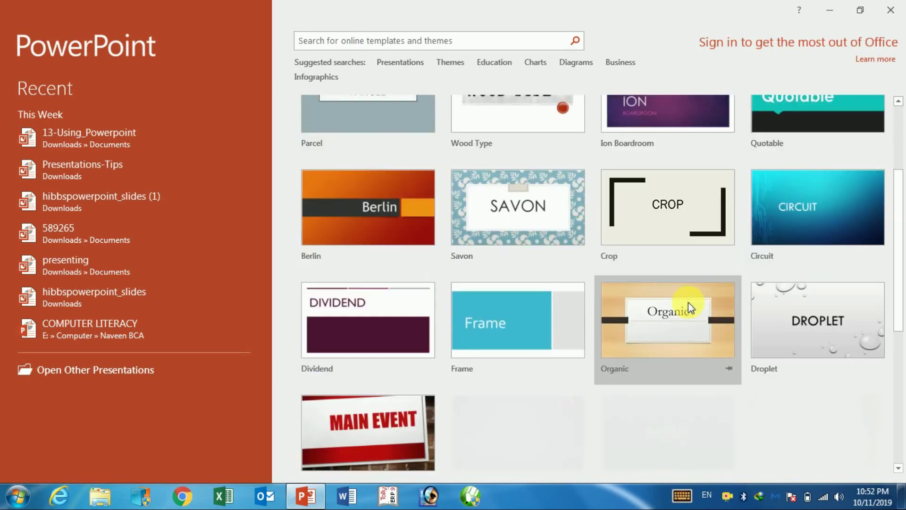
{"action": "scroll", "coordinate": [625, 308], "scroll_direction": "down", "scroll_amount": 2}
{"action": "scroll", "coordinate": [613, 308], "scroll_direction": "down", "scroll_amount": 2}
{"action": "scroll", "coordinate": [611, 308], "scroll_direction": "down", "scroll_amount": 2}
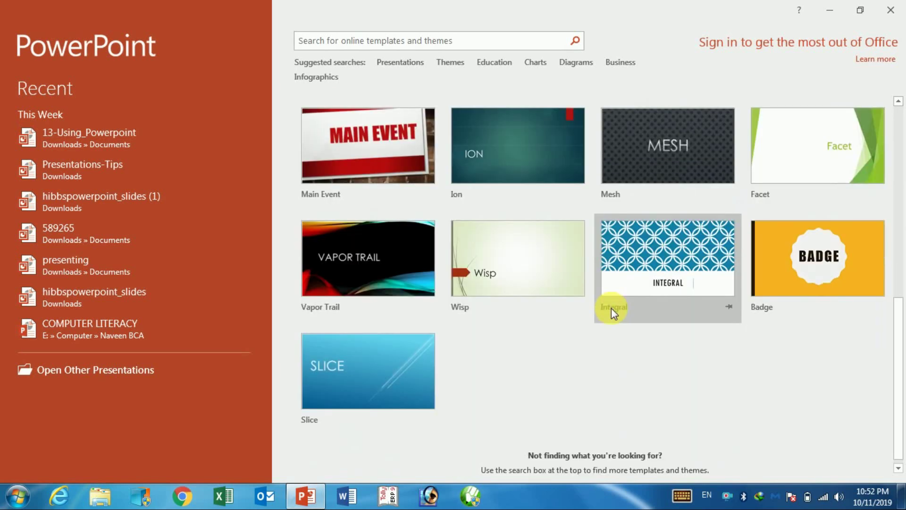
{"action": "scroll", "coordinate": [611, 308], "scroll_direction": "up", "scroll_amount": 4}
{"action": "scroll", "coordinate": [607, 308], "scroll_direction": "up", "scroll_amount": 5}
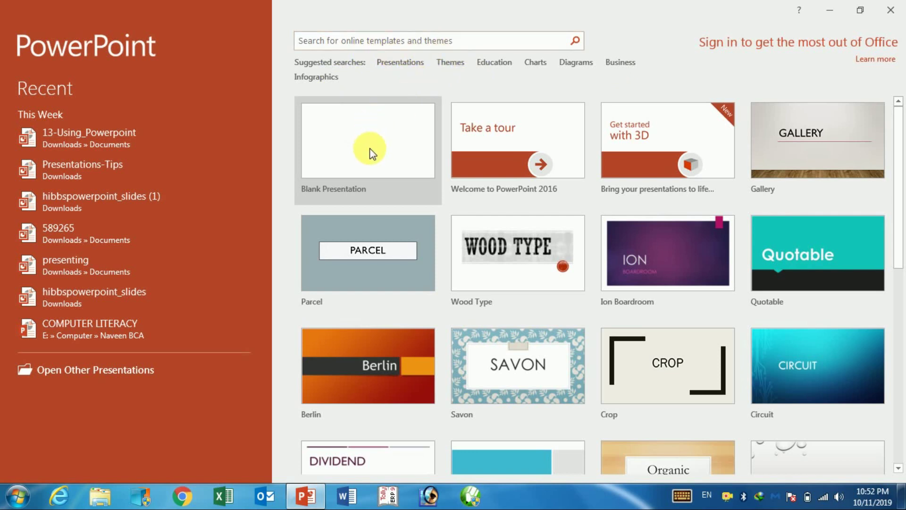
- Start a new Blank Presentation from the start screen gallery
{"action": "left_click", "coordinate": [346, 140]}
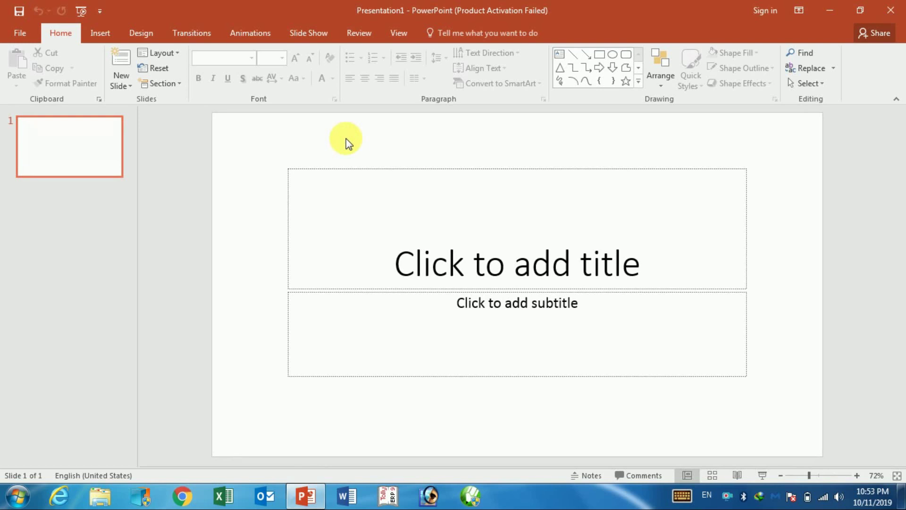
- Launch Notepad from the Windows Run dialog
{"action": "key", "text": "super+r"}
{"action": "type", "text": "n"}
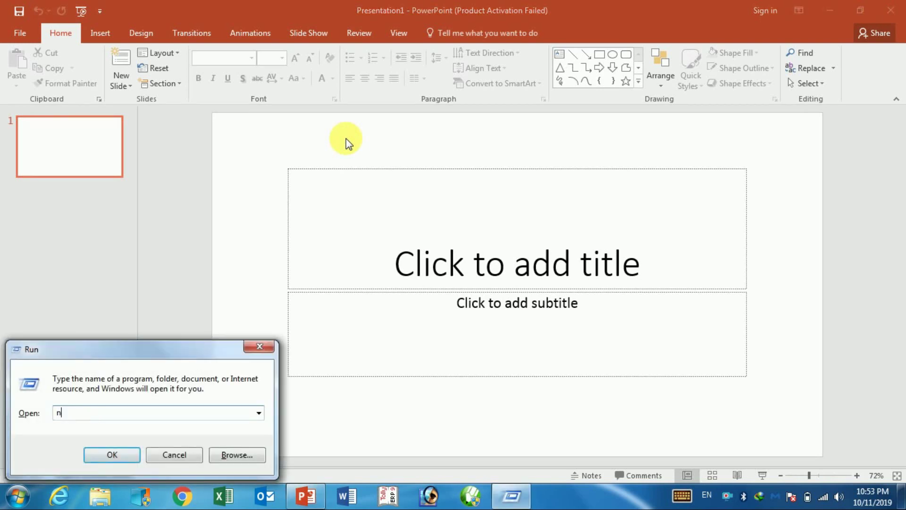
{"action": "key", "text": "Down"}
{"action": "key", "text": "Return"}
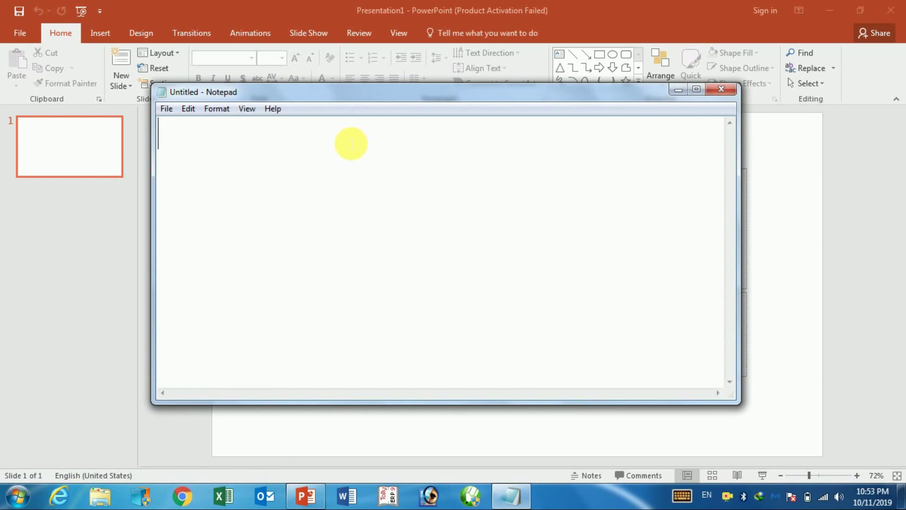
- Type the header row 'Package File Page', then start a third line with 'Word'
{"action": "type", "text": "W"}
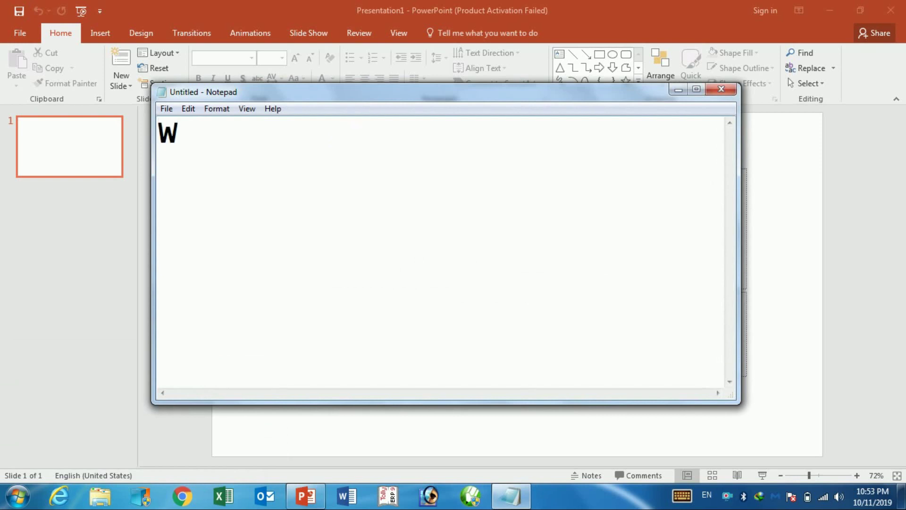
{"action": "type", "text": "o"}
{"action": "key", "text": "BackSpace"}
{"action": "key", "text": "BackSpace"}
{"action": "type", "text": "S"}
{"action": "key", "text": "BackSpace"}
{"action": "type", "text": "P"}
{"action": "type", "text": "ack"}
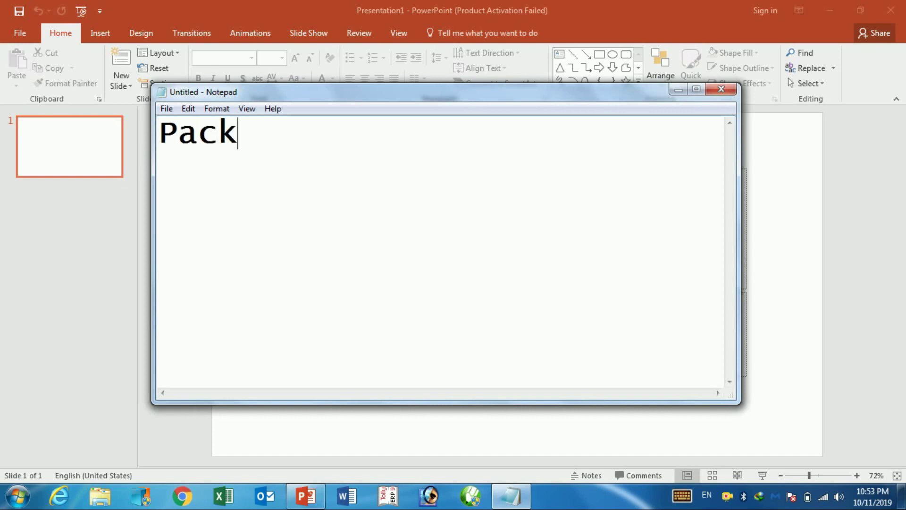
{"action": "type", "text": "age"}
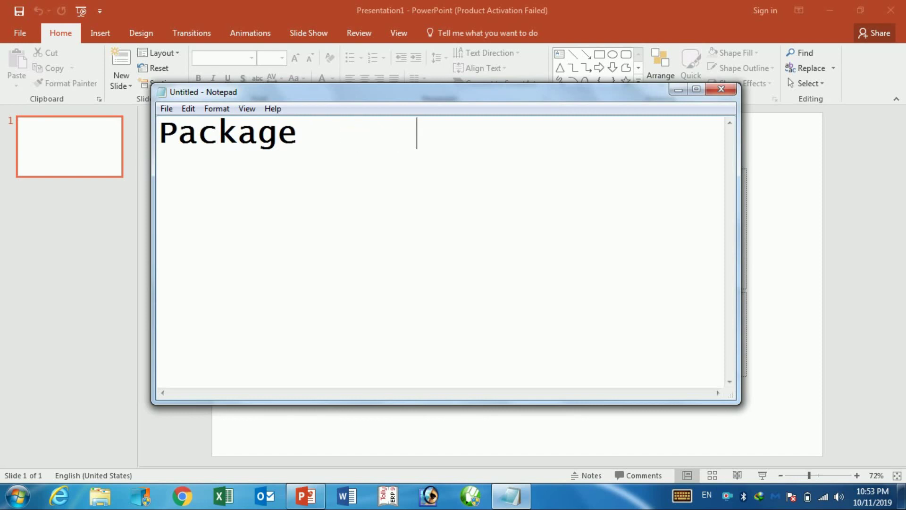
{"action": "key", "text": "BackSpace"}
{"action": "type", "text": "F"}
{"action": "type", "text": "ile"}
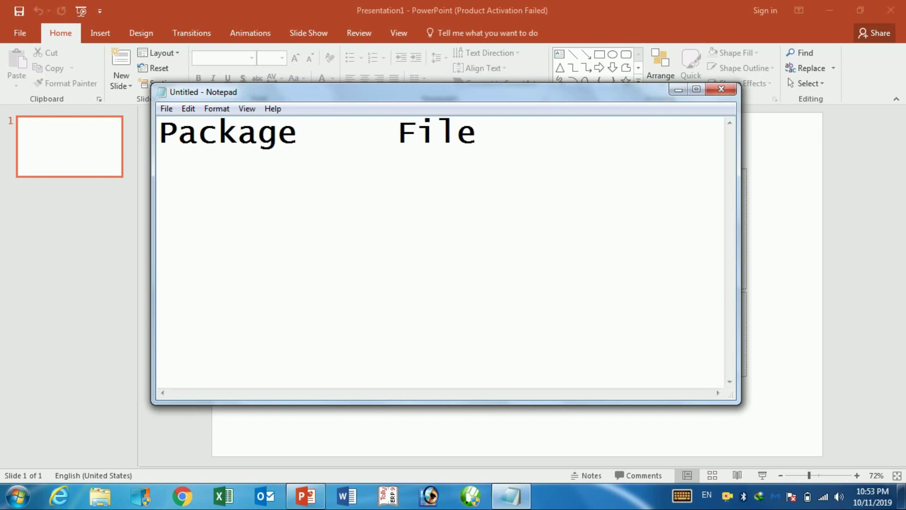
{"action": "key", "text": "BackSpace"}
{"action": "type", "text": "Pa"}
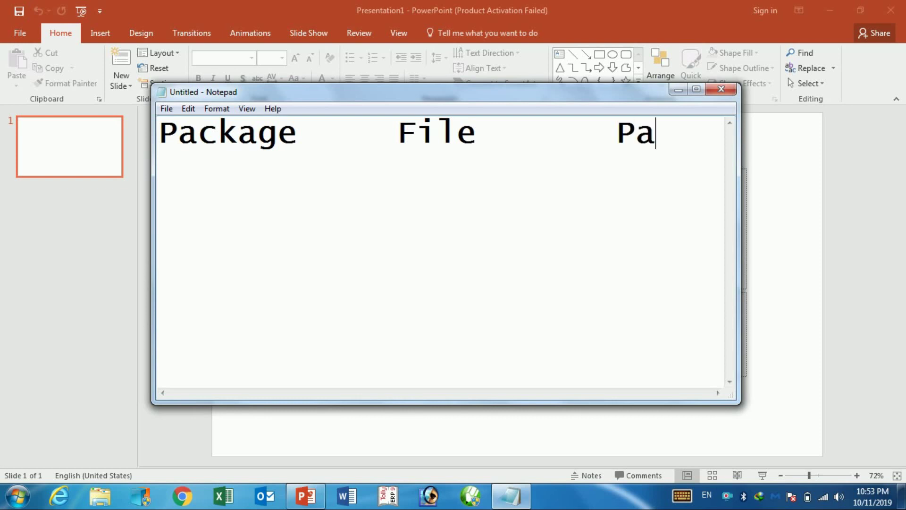
{"action": "type", "text": "ge"}
{"action": "key", "text": "Return"}
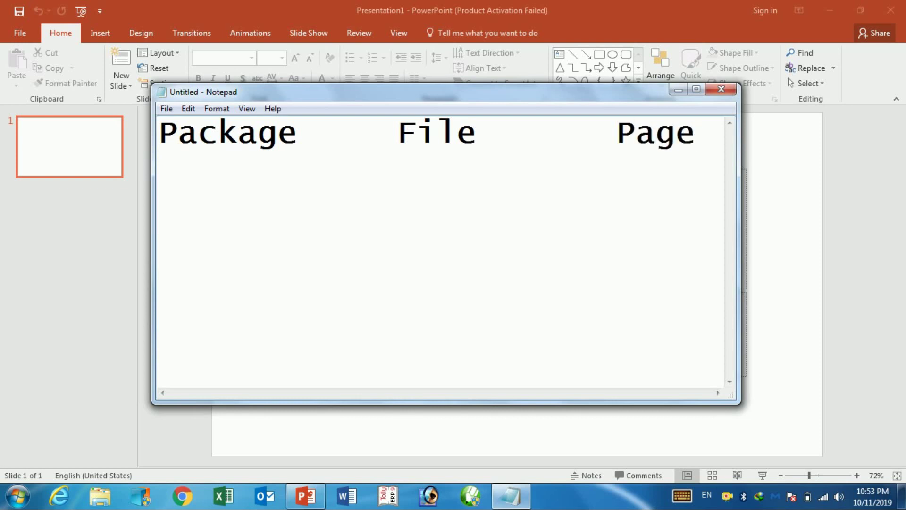
{"action": "key", "text": "Return"}
{"action": "type", "text": "W"}
{"action": "type", "text": "ord"}
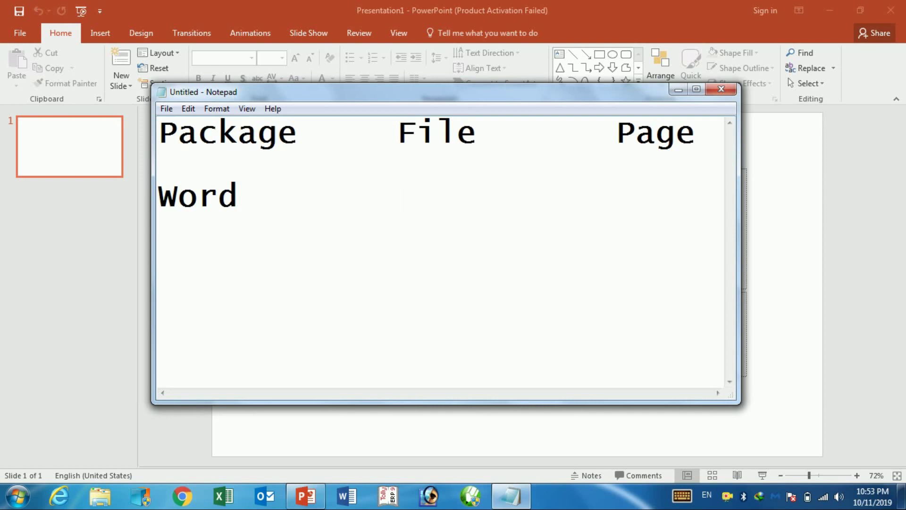
- Complete the Word row as 'Word document Page' and start a new line
{"action": "key", "text": "BackSpace"}
{"action": "type", "text": "d"}
{"action": "type", "text": "ocum"}
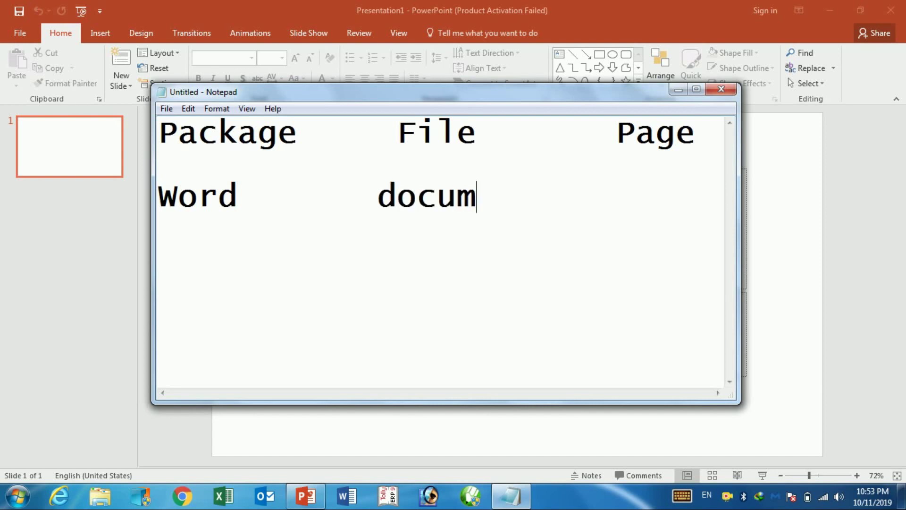
{"action": "type", "text": "ent"}
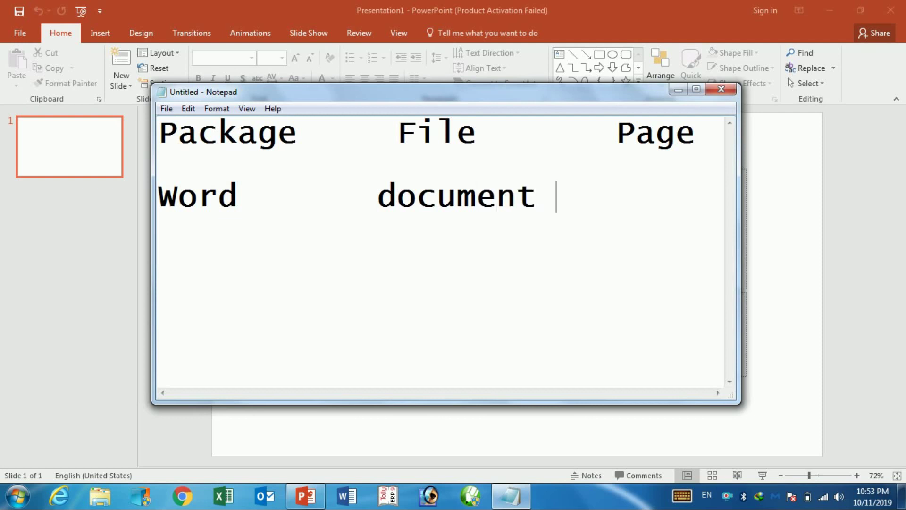
{"action": "key", "text": "BackSpace"}
{"action": "type", "text": "Pa"}
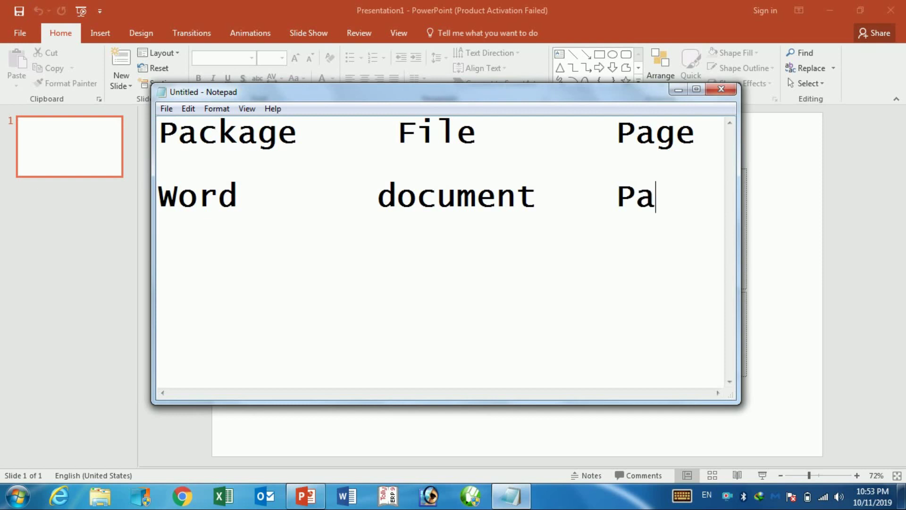
{"action": "type", "text": "ge"}
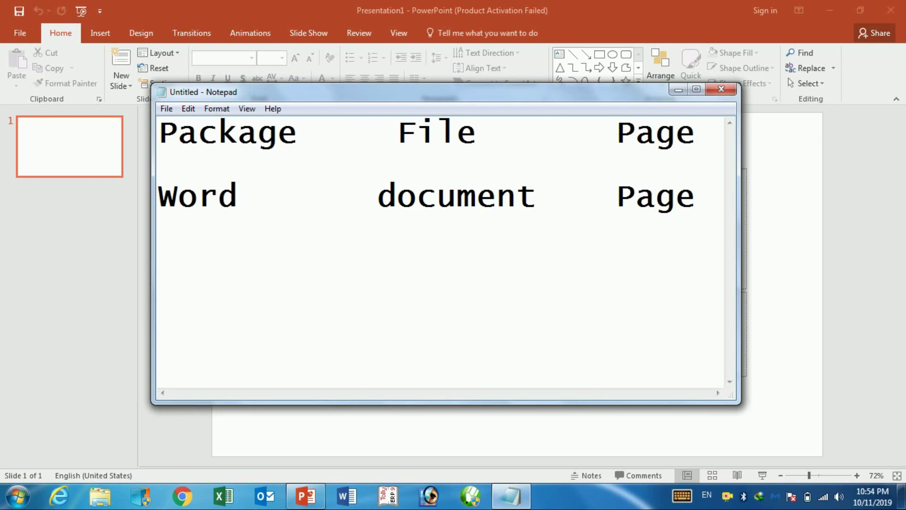
{"action": "key", "text": "Return"}
- Type the Excel row with 'Workbook/spreadsheet' and 'sheet/' aligned under the columns
{"action": "type", "text": "Exc"}
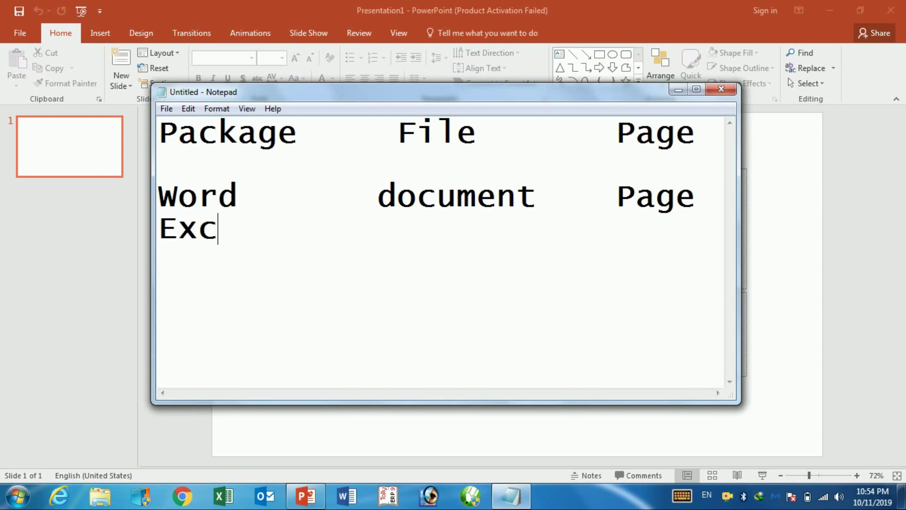
{"action": "type", "text": "el      "}
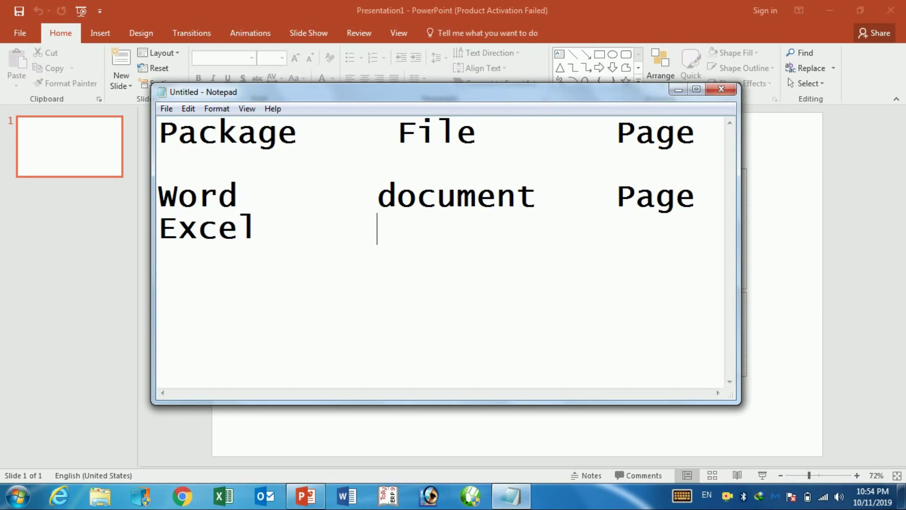
{"action": "type", "text": "Wo"}
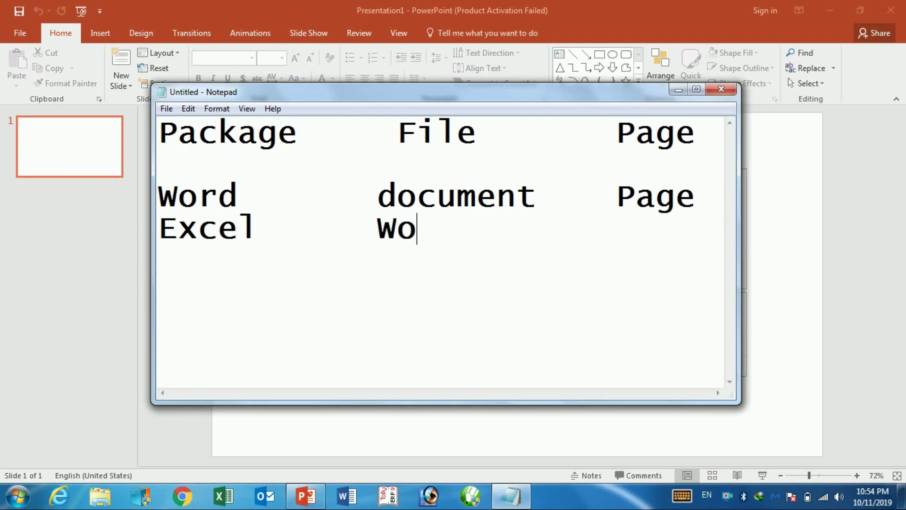
{"action": "type", "text": "rkb"}
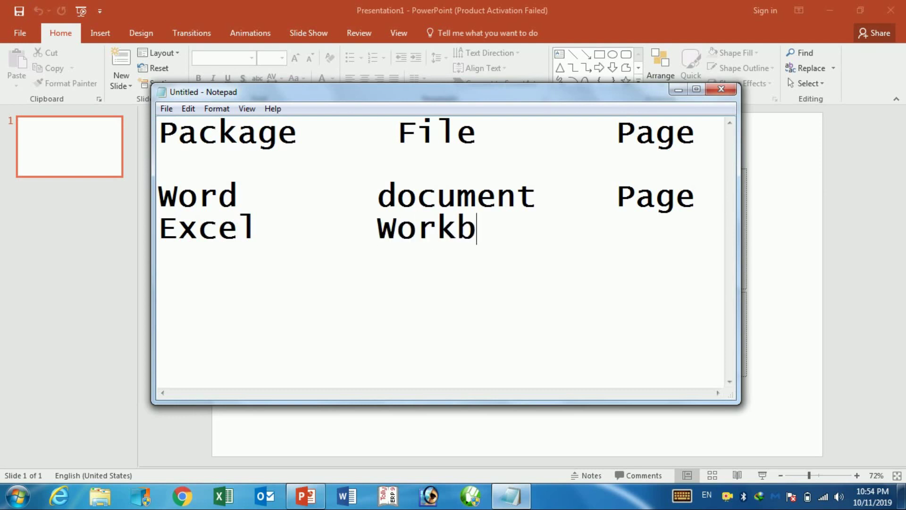
{"action": "type", "text": "ook"}
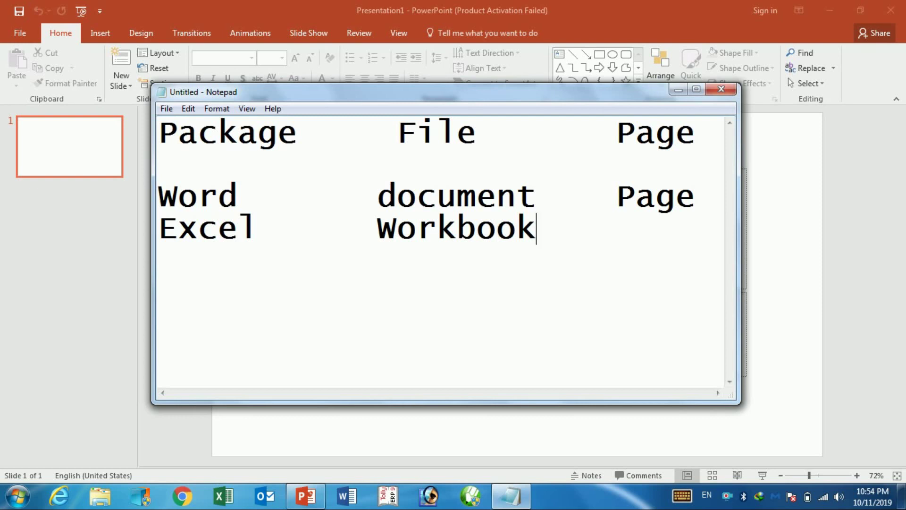
{"action": "type", "text": "/s"}
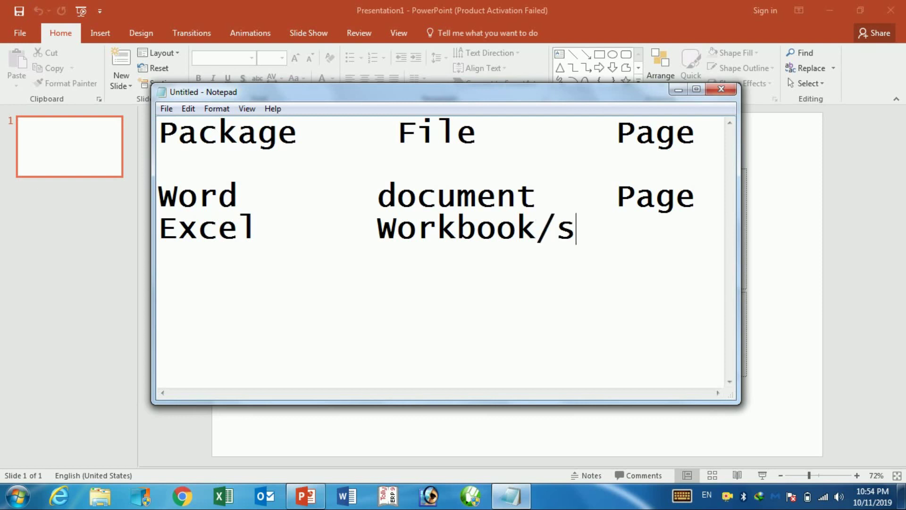
{"action": "type", "text": "p"}
{"action": "key", "text": "BackSpace"}
{"action": "key", "text": "BackSpace"}
{"action": "key", "text": "Return"}
{"action": "type", "text": "sprea"}
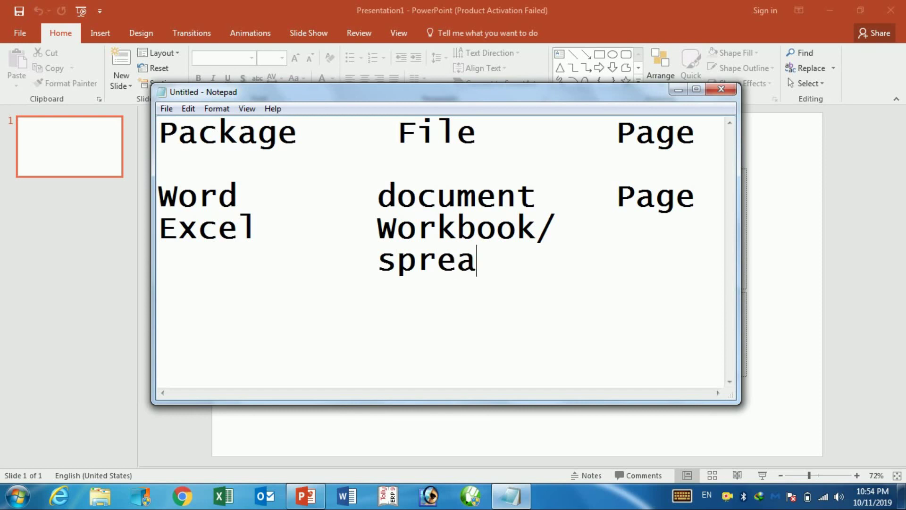
{"action": "type", "text": "dshe"}
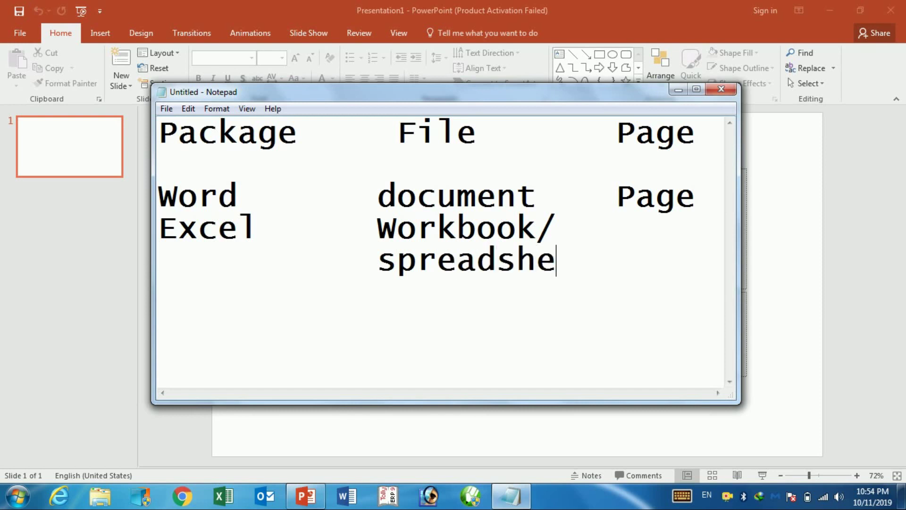
{"action": "type", "text": "et"}
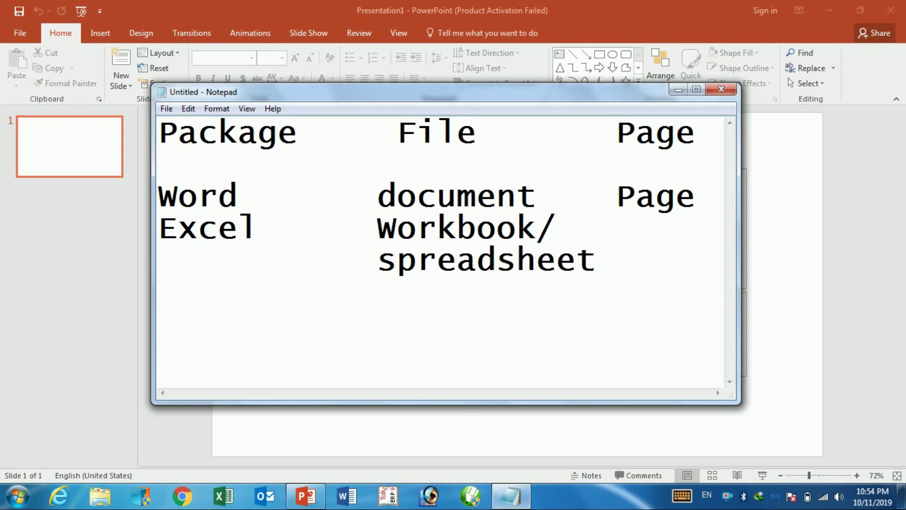
{"action": "key", "text": "BackSpace"}
{"action": "key", "text": "Up"}
{"action": "key", "text": "BackSpace"}
{"action": "type", "text": "shee"}
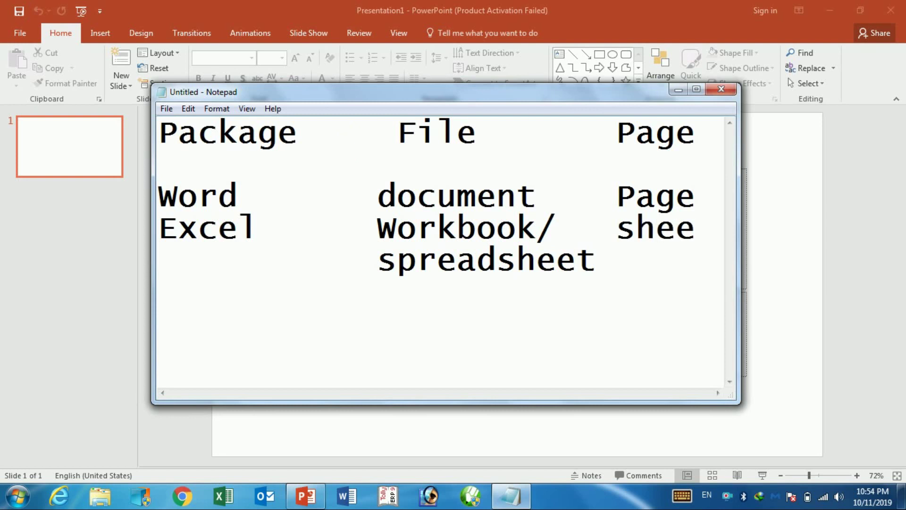
{"action": "type", "text": "t/"}
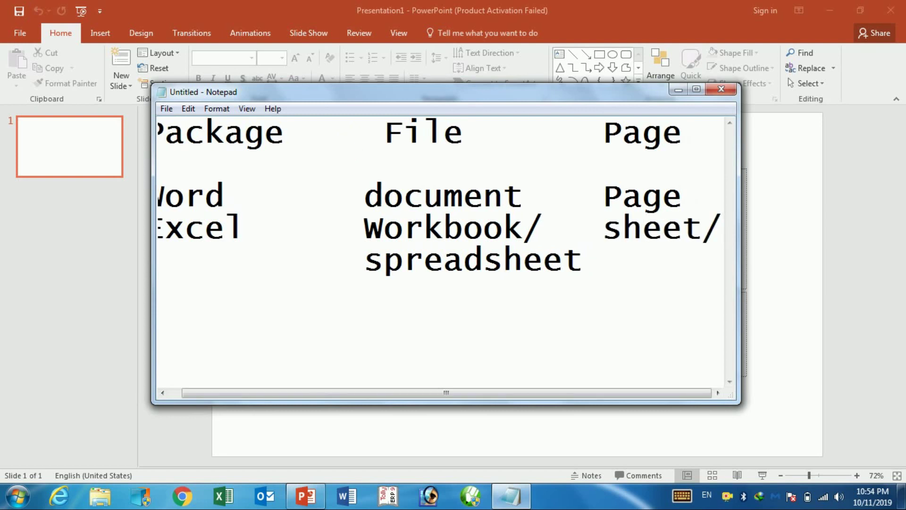
{"action": "key", "text": "Down"}
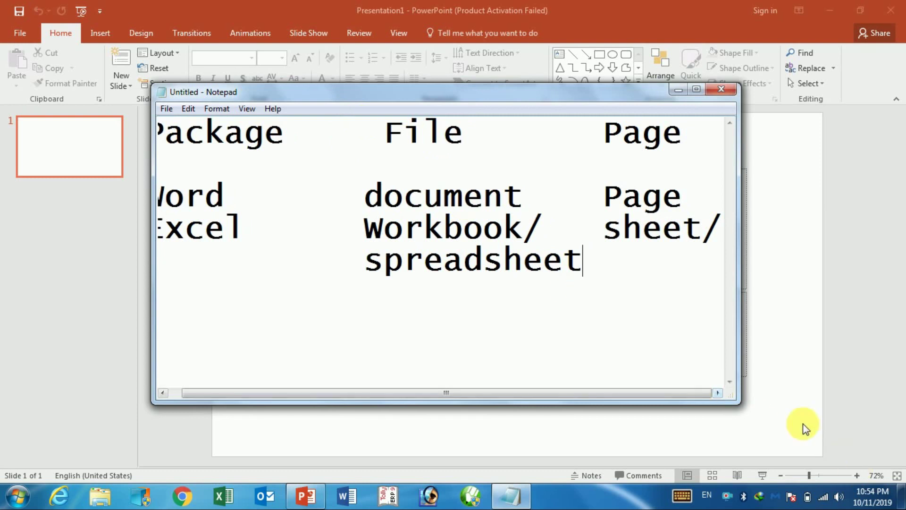
- Enlarge the Notepad window, finish 'sheet/book', and begin a new line
{"action": "left_click_drag", "start_coordinate": [739, 402], "coordinate": [827, 449]}
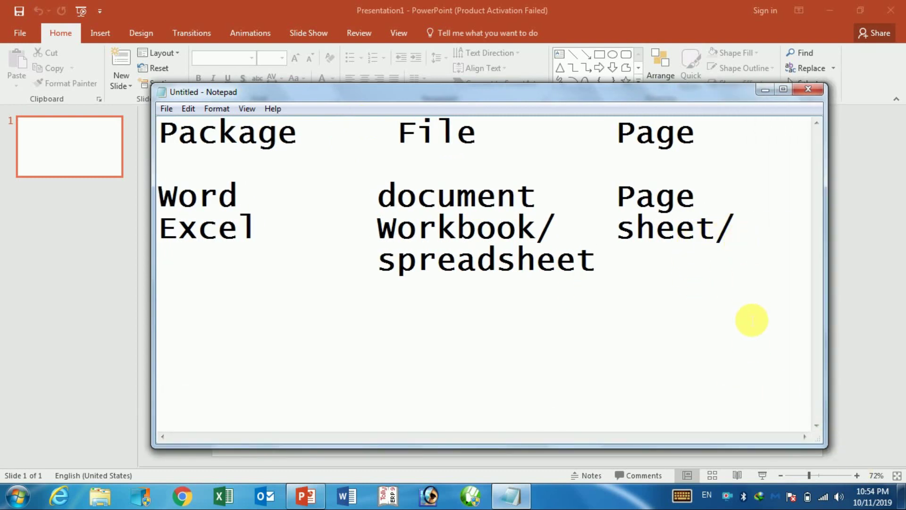
{"action": "type", "text": "boo"}
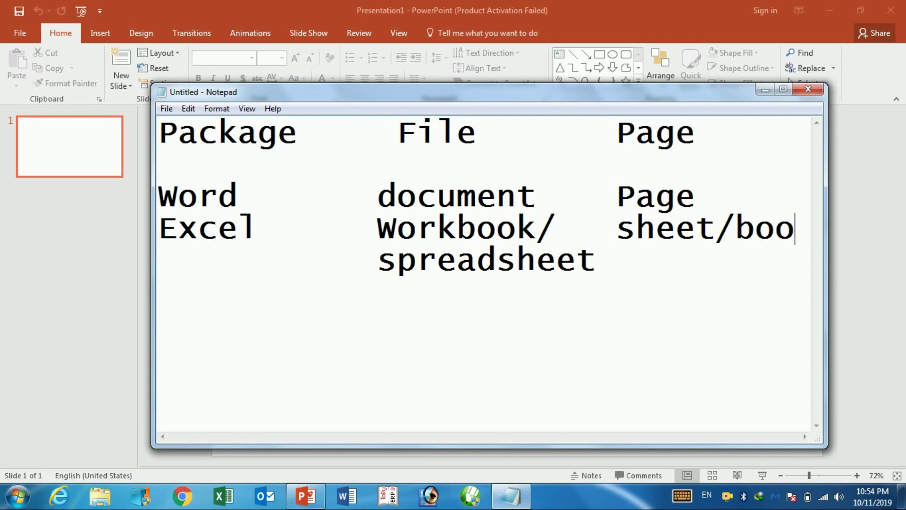
{"action": "type", "text": "k"}
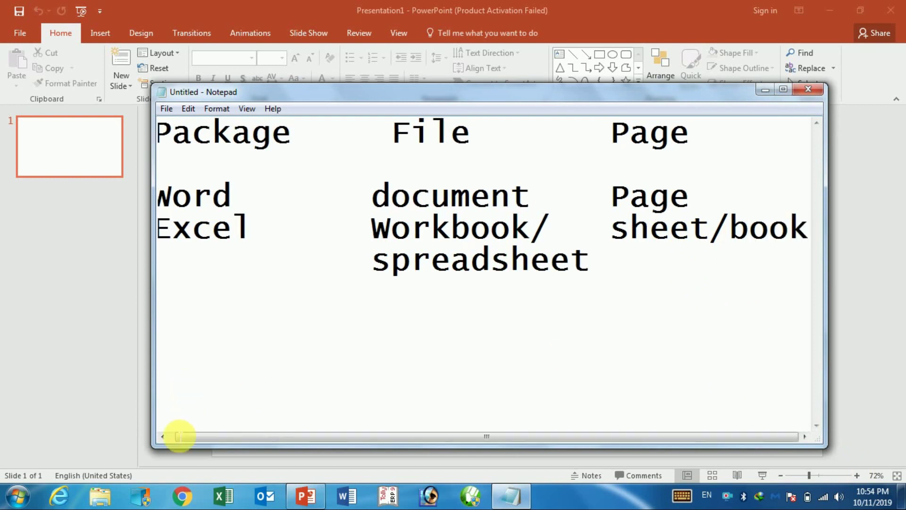
{"action": "mouse_move", "coordinate": [152, 446]}
{"action": "left_mouse_down"}
{"action": "mouse_move", "coordinate": [119, 449]}
{"action": "mouse_move", "coordinate": [95, 434]}
{"action": "left_mouse_up"}
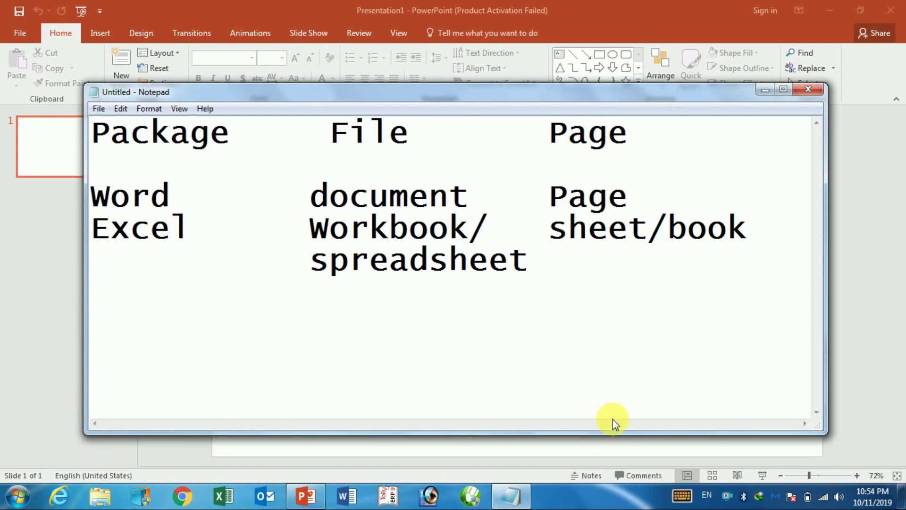
{"action": "key", "text": "Return"}
{"action": "key", "text": "BackSpace"}
- Add the row 'PowerPoint Presentation slide', select it, and close Notepad
{"action": "type", "text": "Po"}
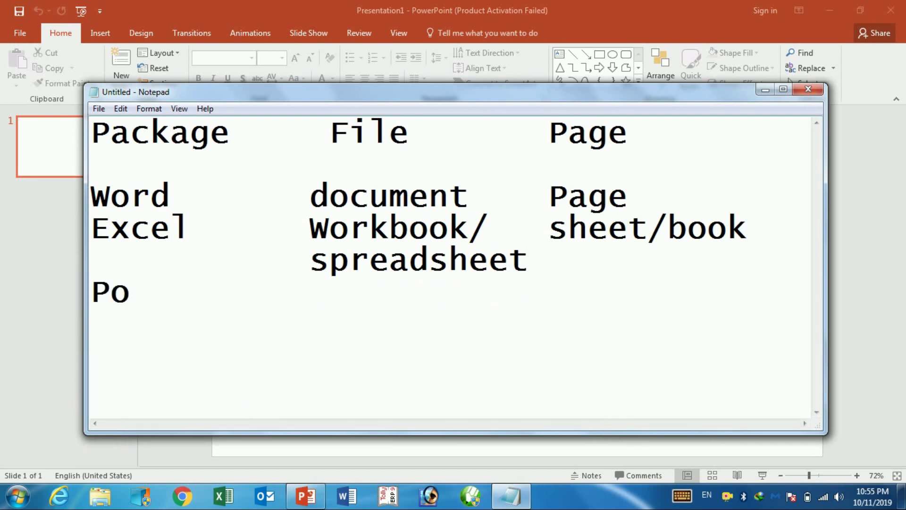
{"action": "type", "text": "wer"}
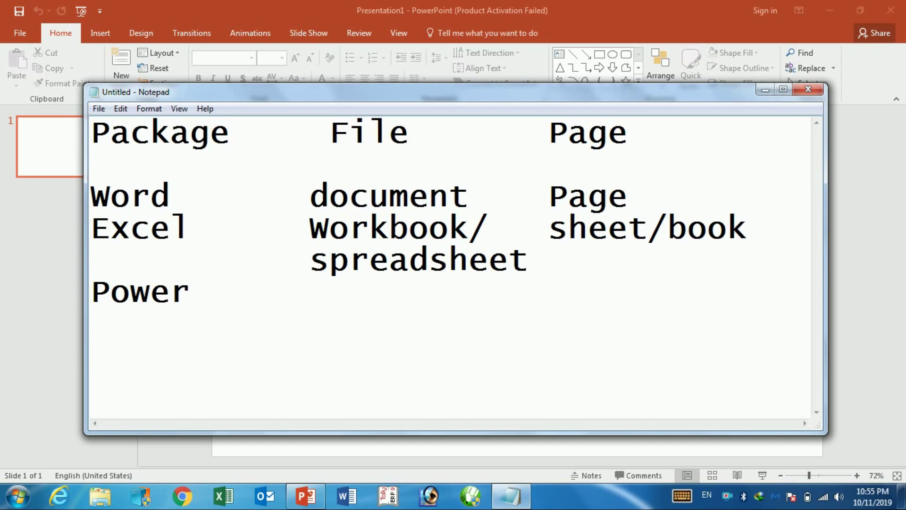
{"action": "type", "text": "Point"}
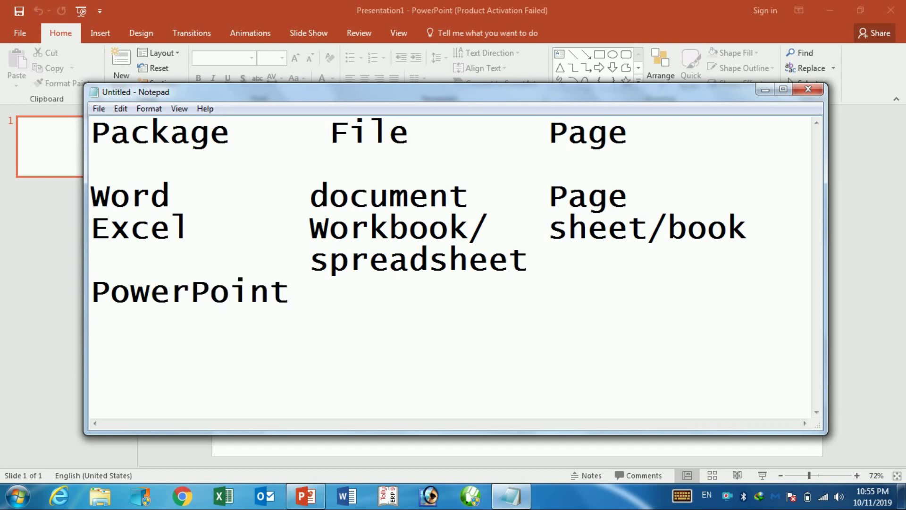
{"action": "type", "text": " Pre"}
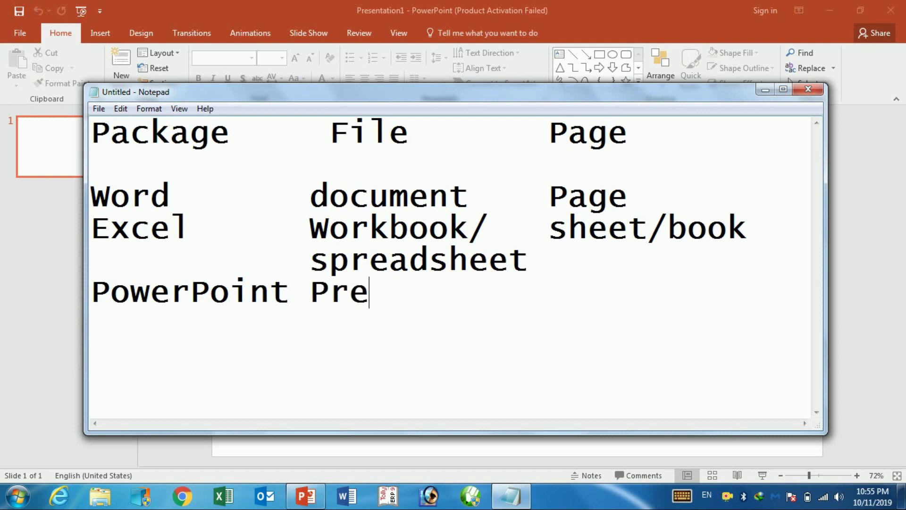
{"action": "type", "text": "sen"}
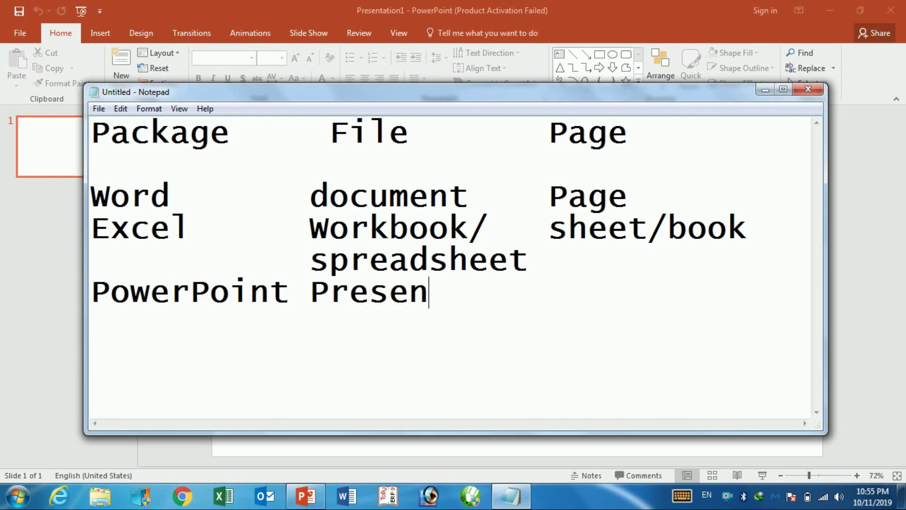
{"action": "type", "text": "t"}
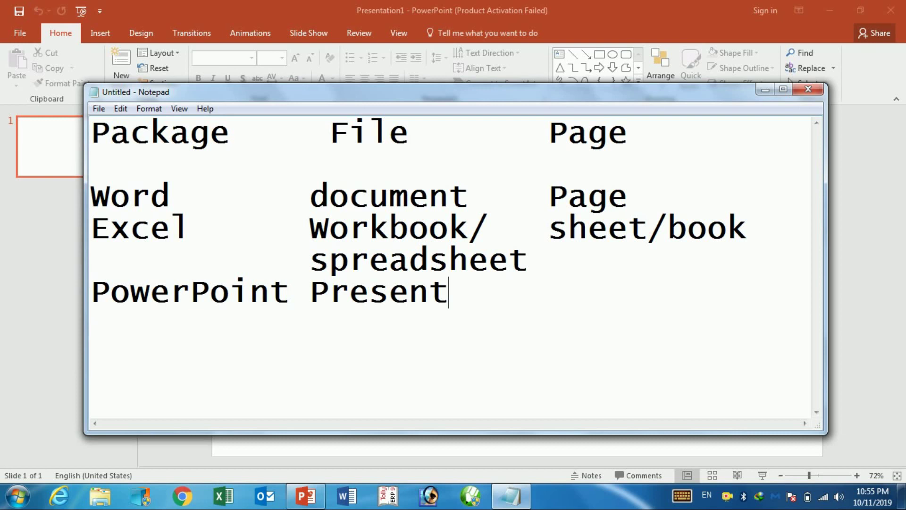
{"action": "type", "text": "ation"}
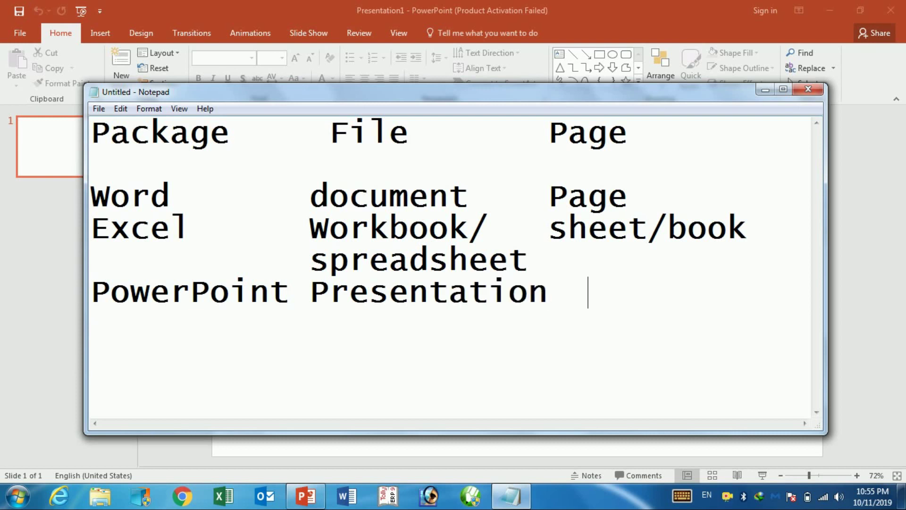
{"action": "type", "text": "  sl"}
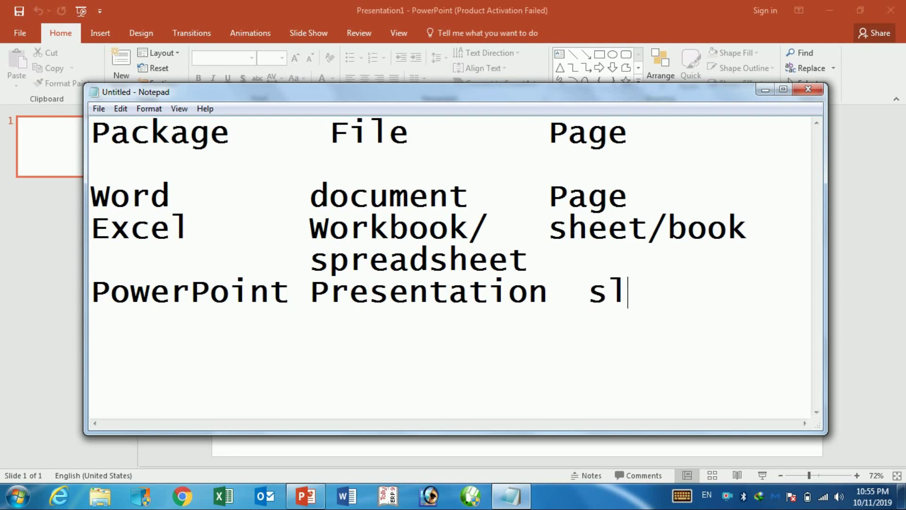
{"action": "type", "text": "ide"}
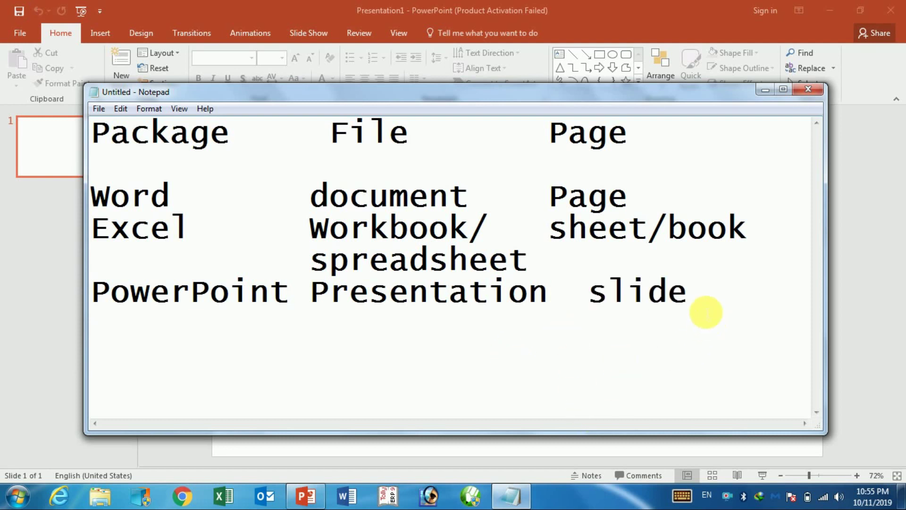
{"action": "mouse_move", "coordinate": [694, 297]}
{"action": "left_mouse_down"}
{"action": "mouse_move", "coordinate": [95, 281]}
{"action": "mouse_move", "coordinate": [111, 295]}
{"action": "left_mouse_up"}
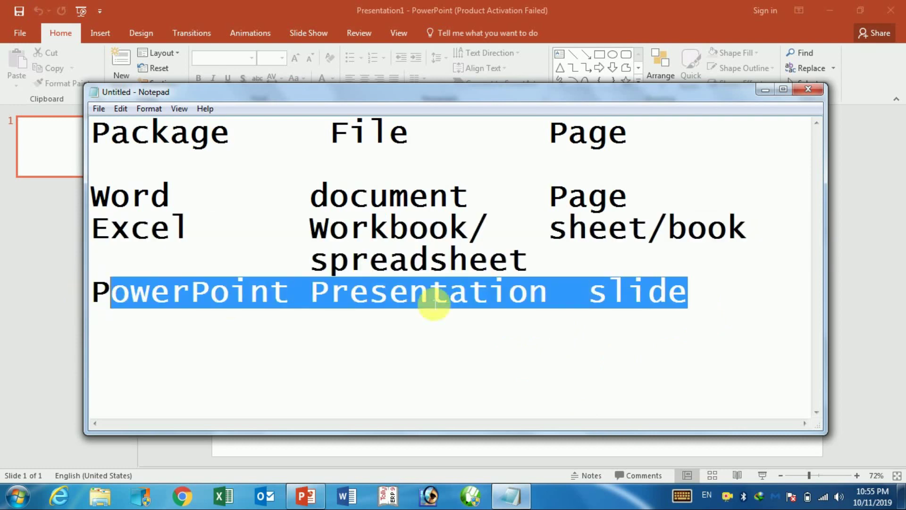
{"action": "left_click", "coordinate": [808, 90]}
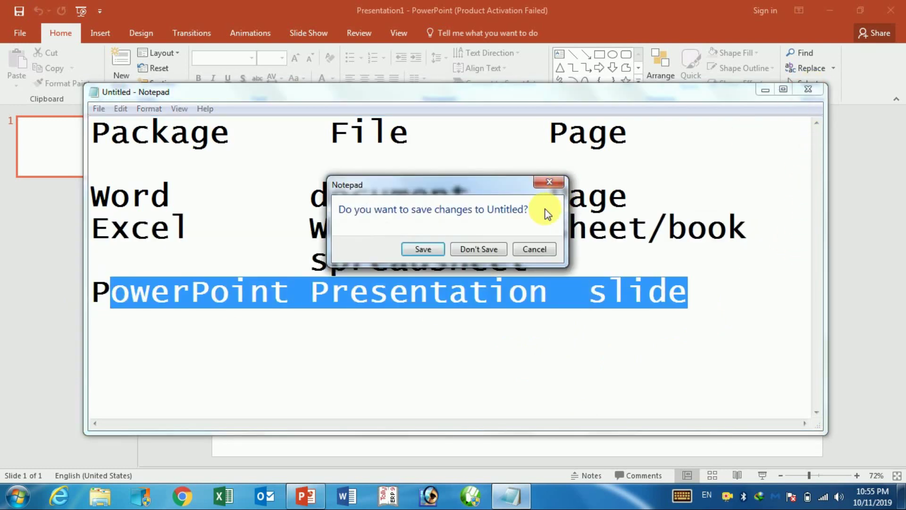
- Discard the unsaved notes, view File > Account product info, then return to the slide
{"action": "left_click", "coordinate": [488, 254]}
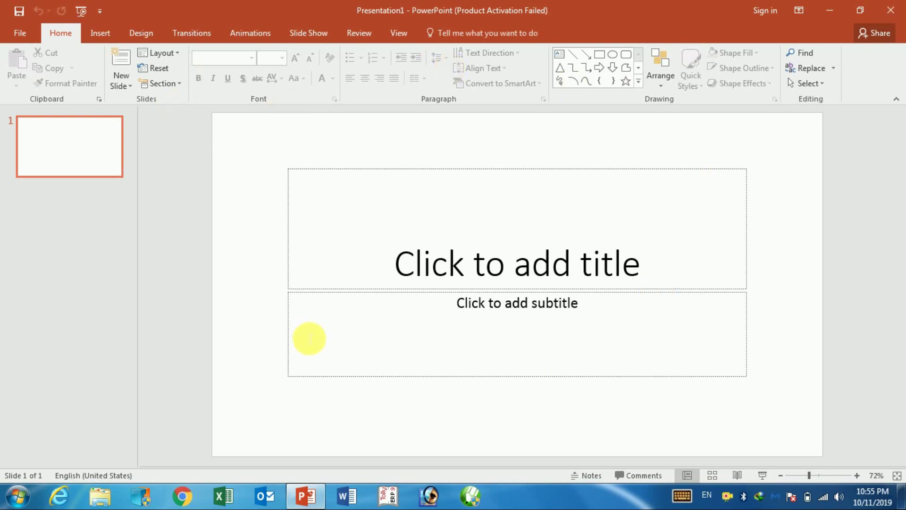
{"action": "left_click", "coordinate": [15, 33]}
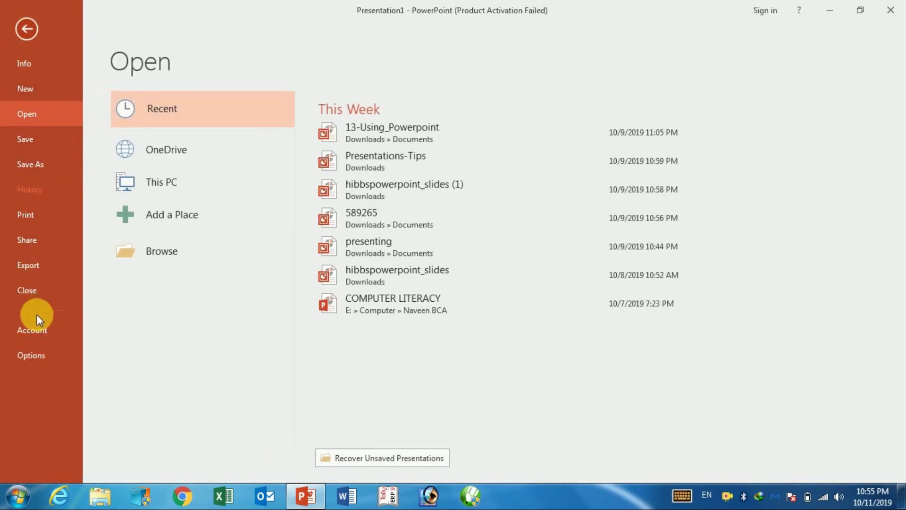
{"action": "left_click", "coordinate": [41, 329]}
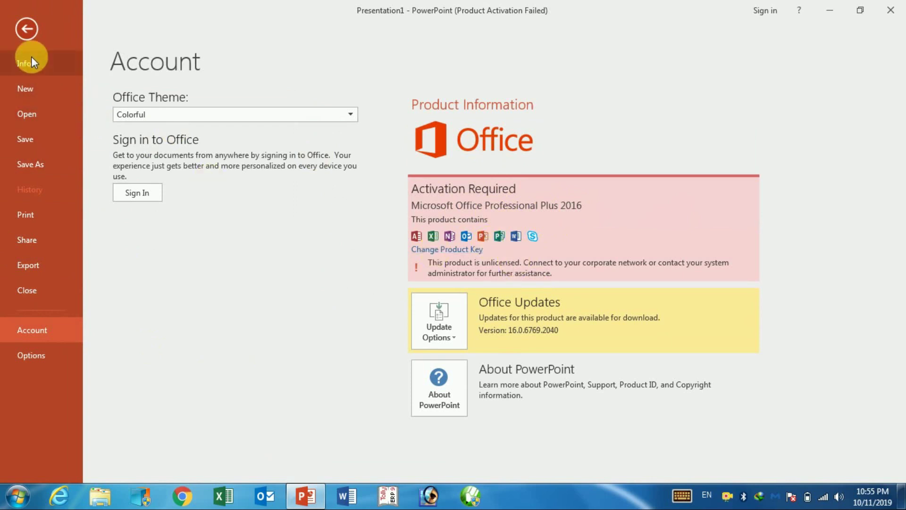
{"action": "left_click", "coordinate": [26, 29]}
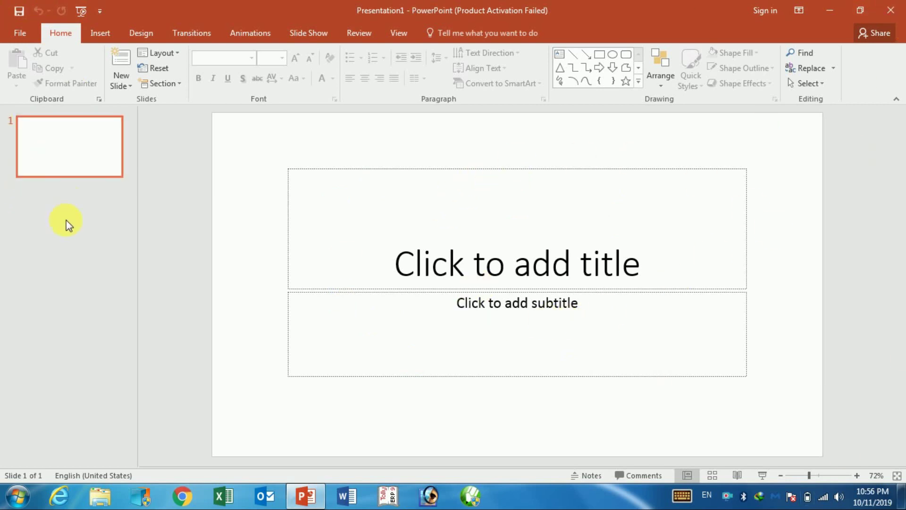
{"action": "left_click", "coordinate": [55, 170]}
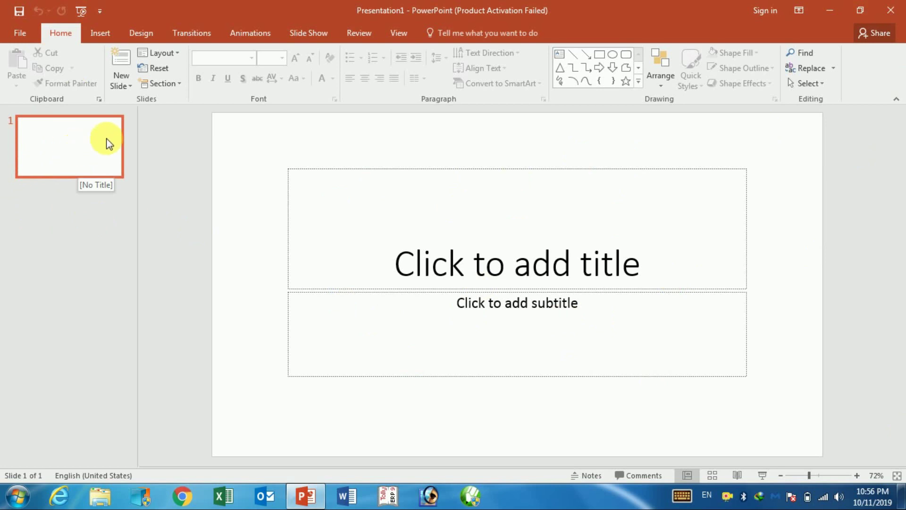
{"action": "left_click", "coordinate": [405, 39]}
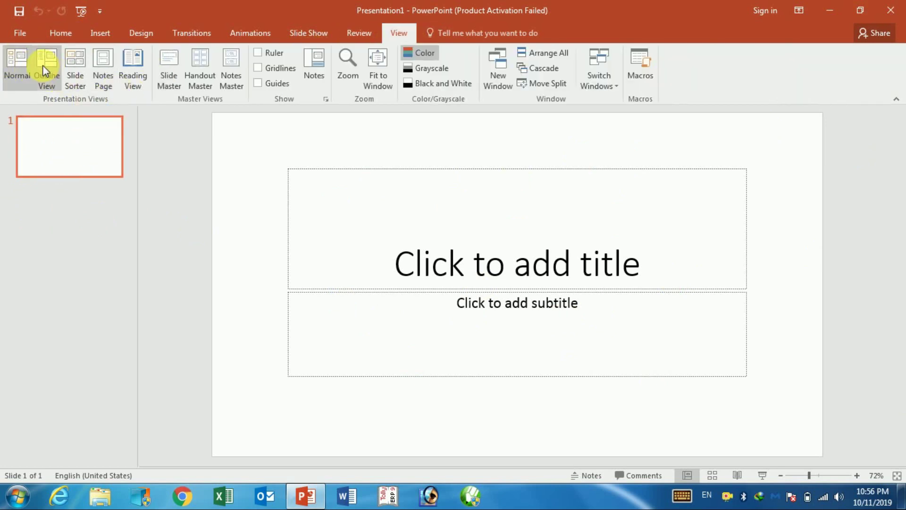
{"action": "left_click", "coordinate": [50, 75]}
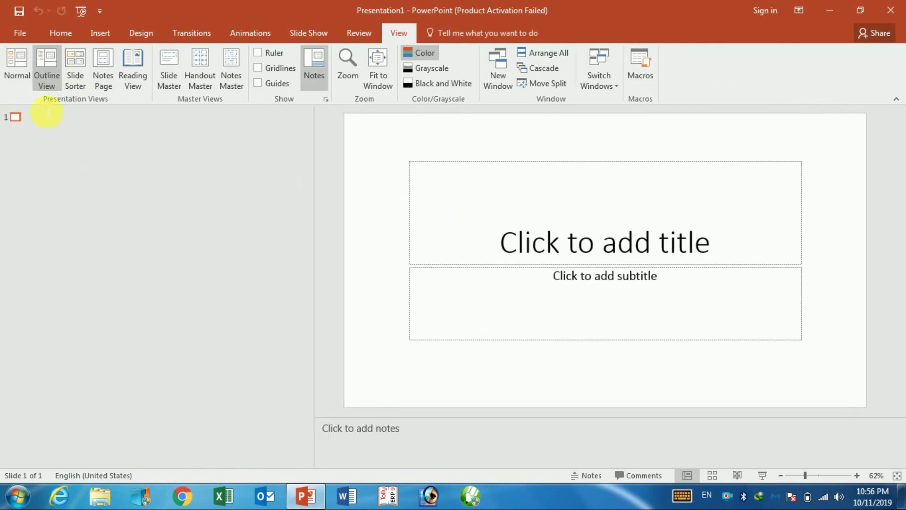
{"action": "left_click", "coordinate": [69, 67]}
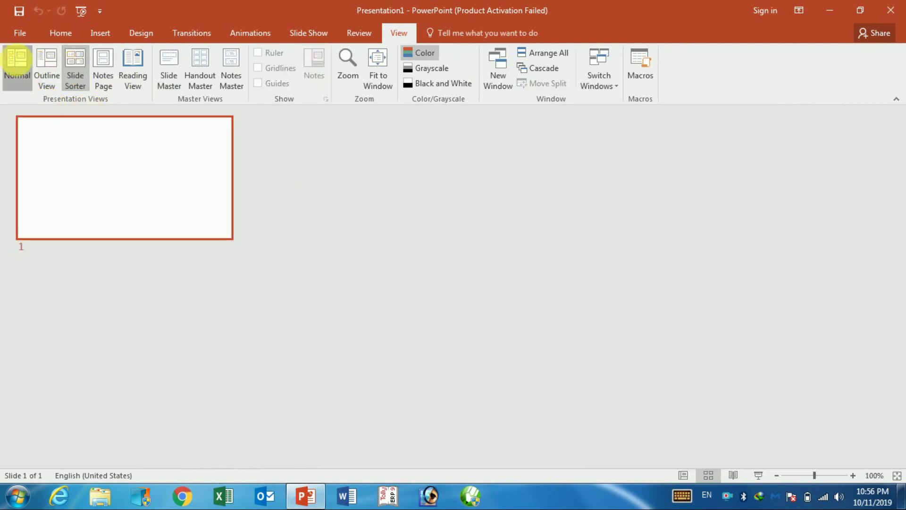
{"action": "left_click", "coordinate": [16, 66]}
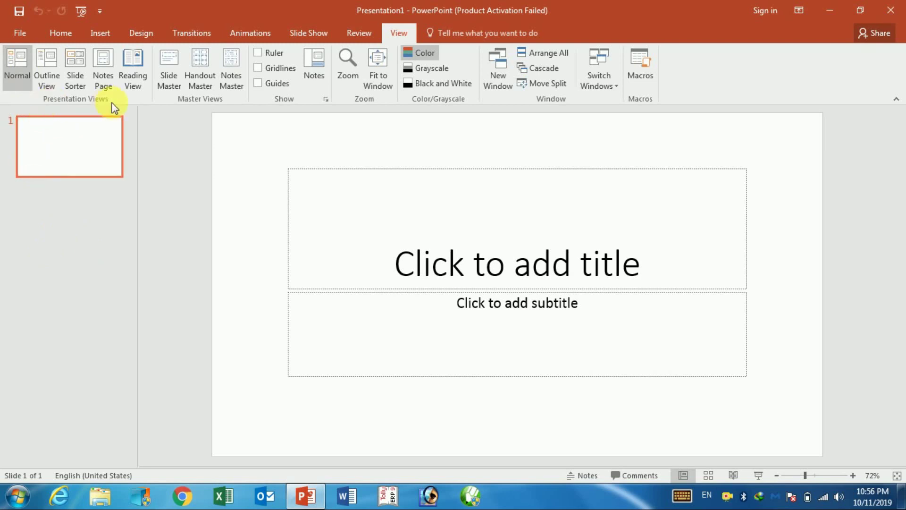
{"action": "left_click", "coordinate": [54, 31]}
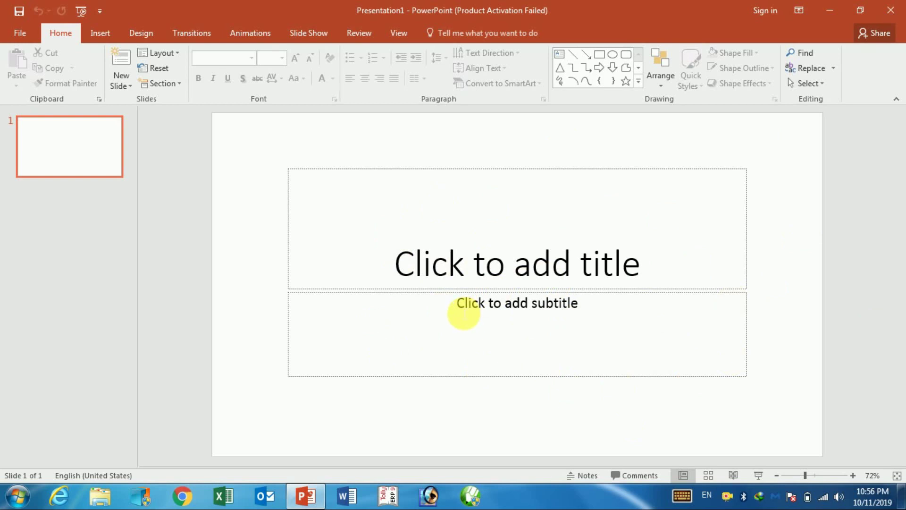
- Title the first slide 'PowerPoint 2016'
{"action": "left_click", "coordinate": [450, 280]}
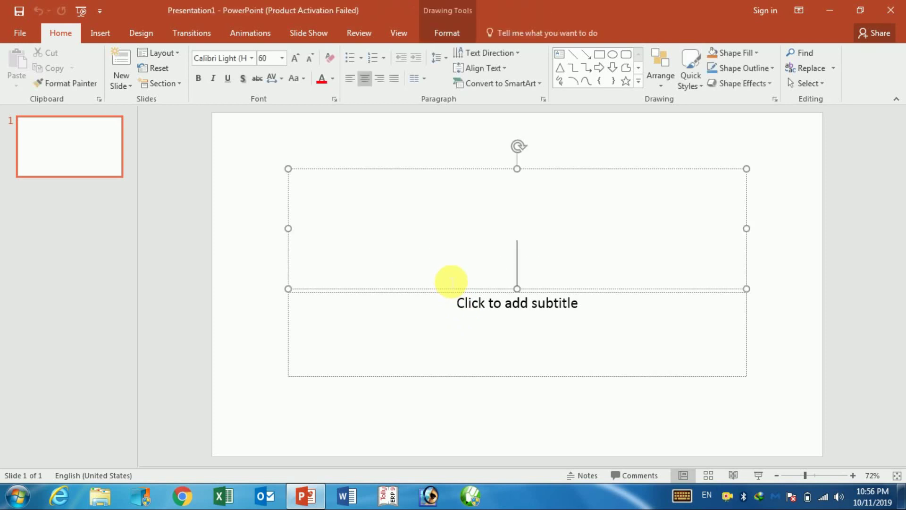
{"action": "type", "text": "M"}
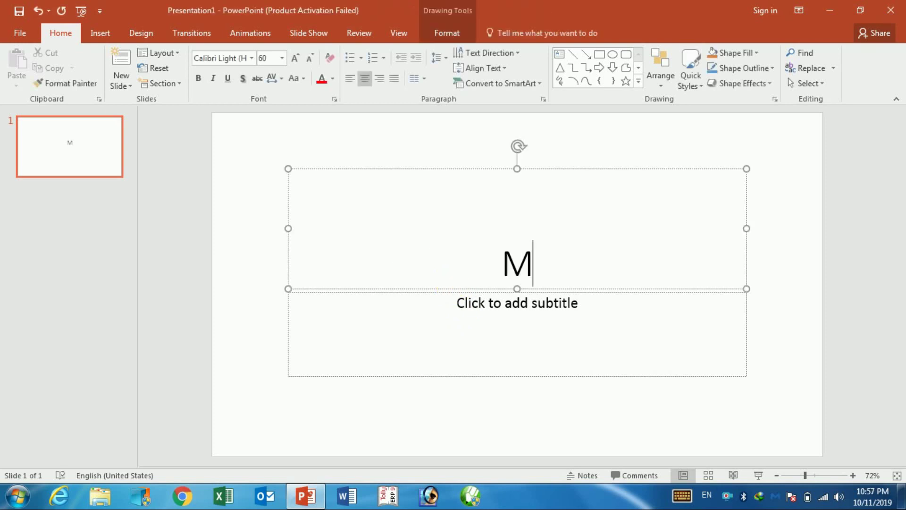
{"action": "key", "text": "BackSpace"}
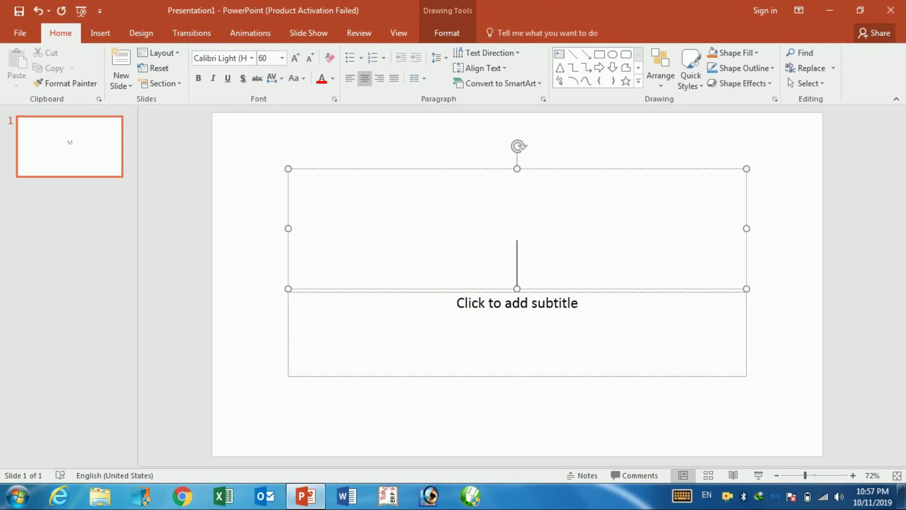
{"action": "type", "text": "P"}
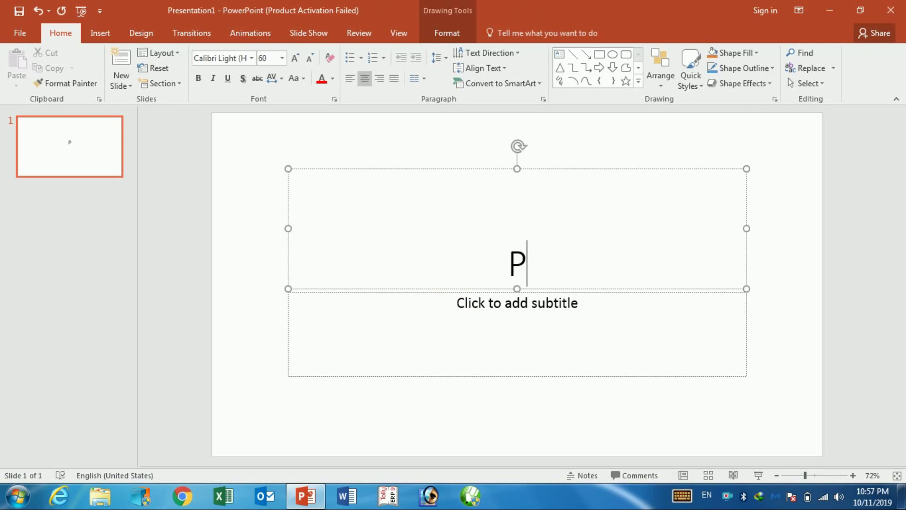
{"action": "type", "text": "ower"}
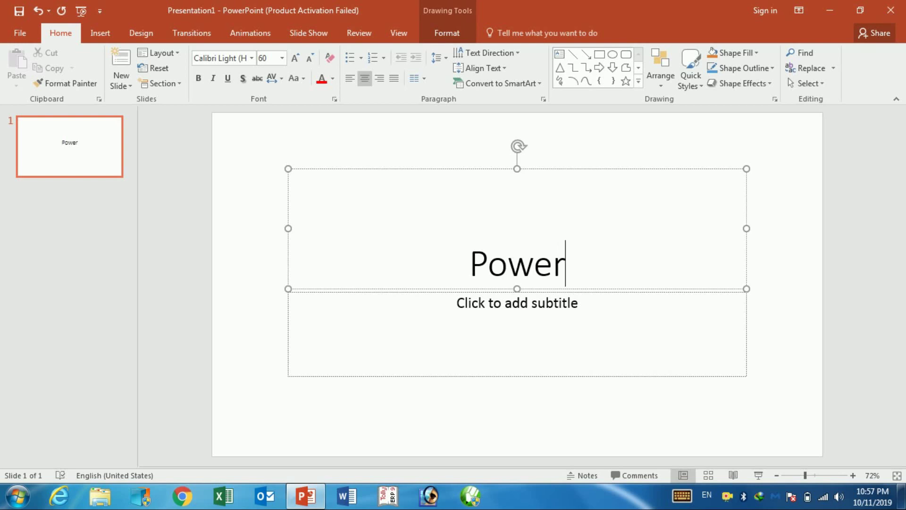
{"action": "type", "text": "Point"}
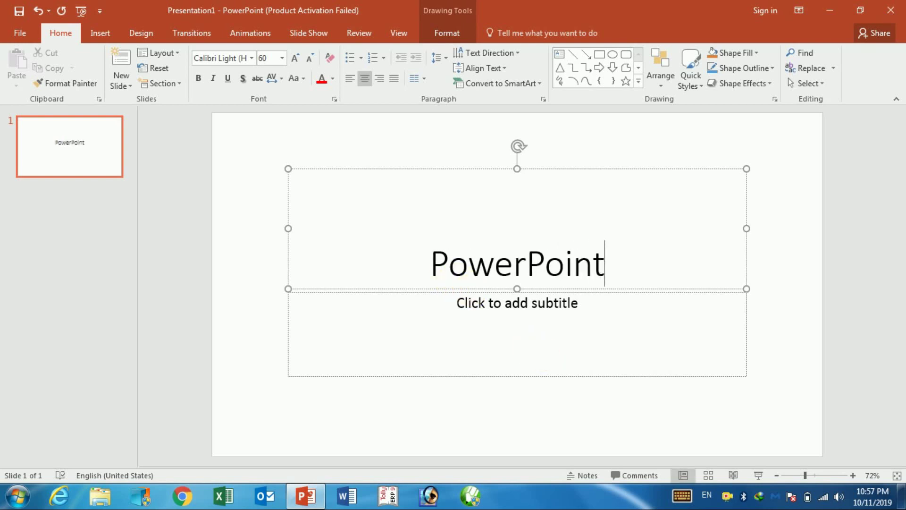
{"action": "type", "text": " 201"}
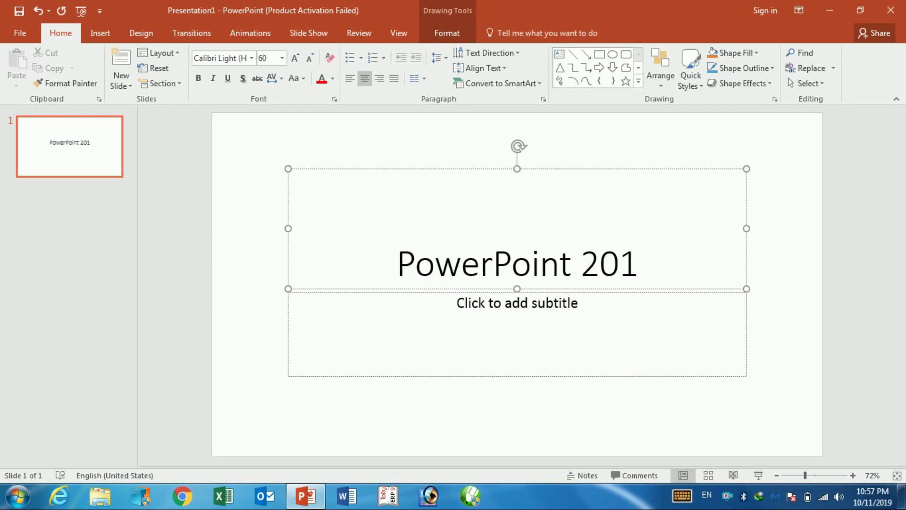
{"action": "type", "text": "6"}
- Add the subtitle 'Microsoft Office PowerPoint 2016' and deselect the placeholder
{"action": "left_click", "coordinate": [519, 319]}
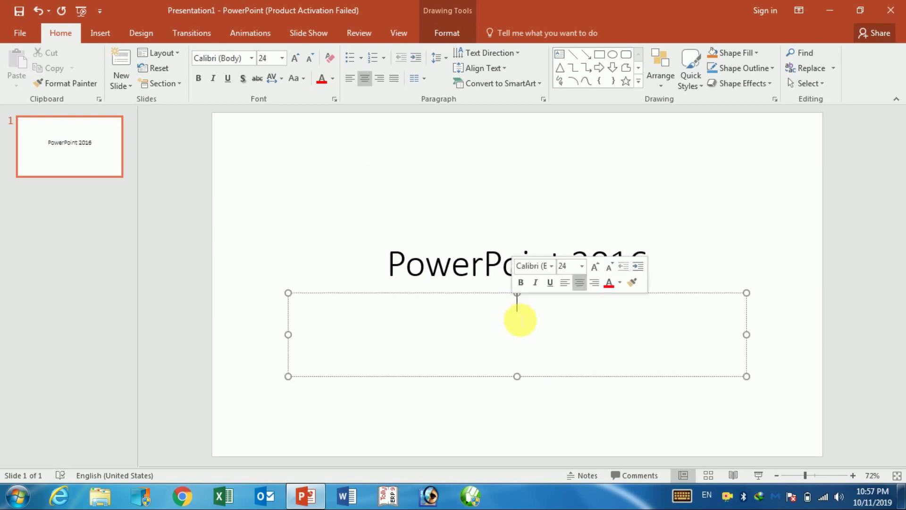
{"action": "left_click", "coordinate": [426, 263]}
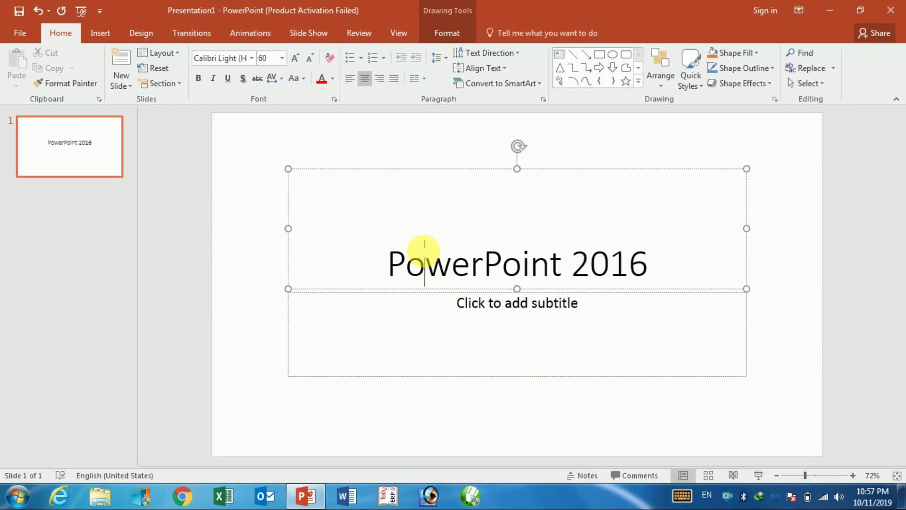
{"action": "left_click", "coordinate": [516, 316]}
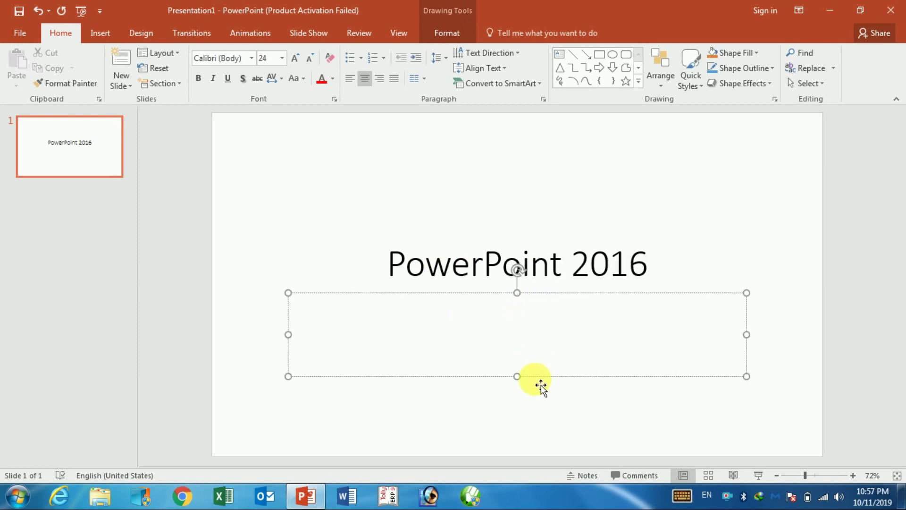
{"action": "type", "text": "m"}
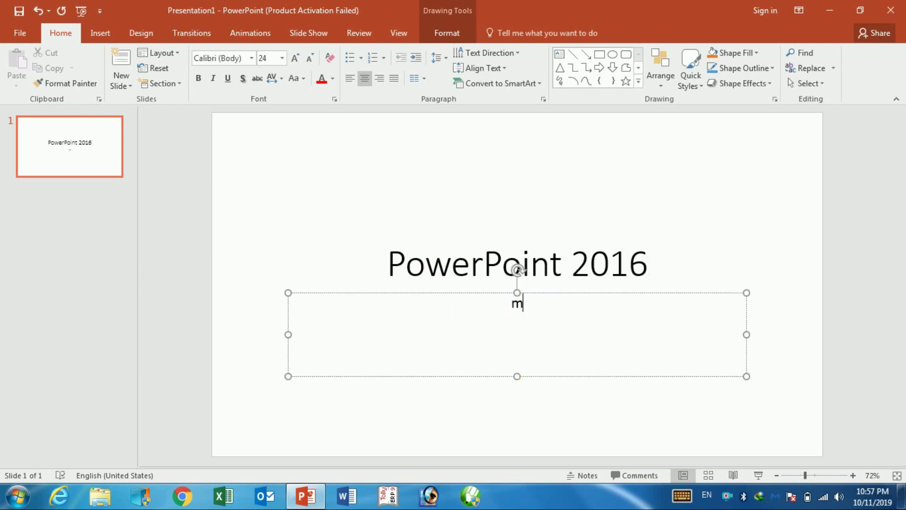
{"action": "key", "text": "BackSpace"}
{"action": "type", "text": "Micro"}
{"action": "type", "text": "soft "}
{"action": "type", "text": "Of"}
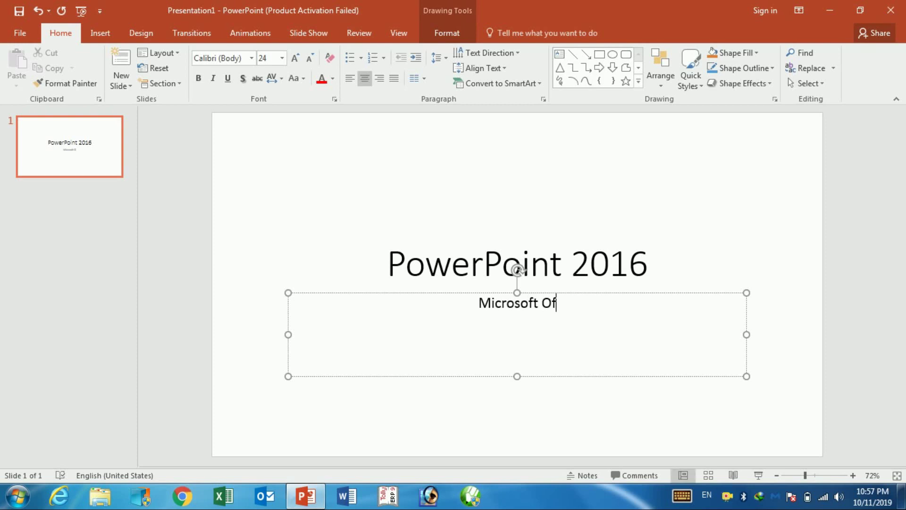
{"action": "type", "text": "fice"}
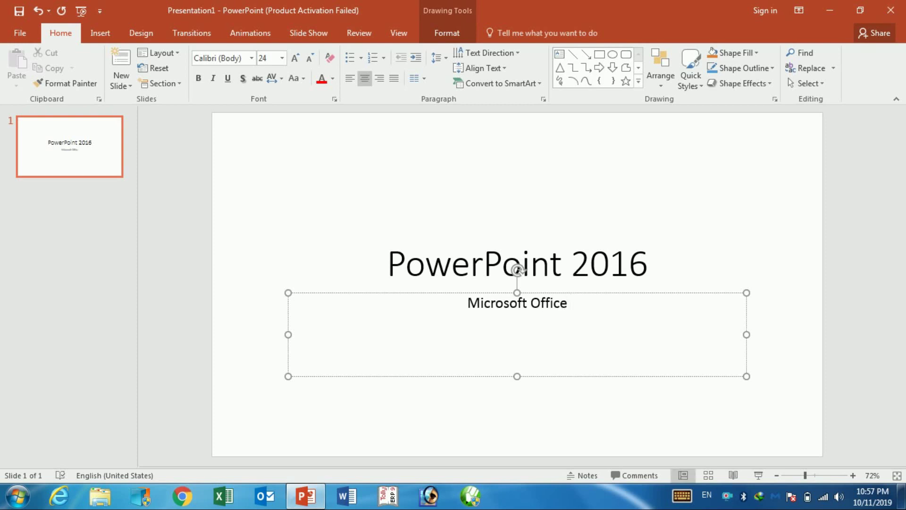
{"action": "type", "text": " Po"}
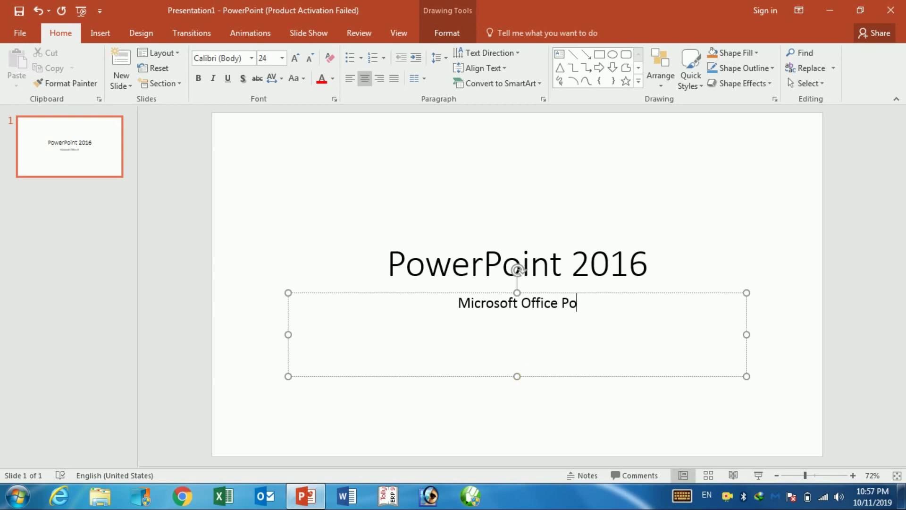
{"action": "type", "text": "wer"}
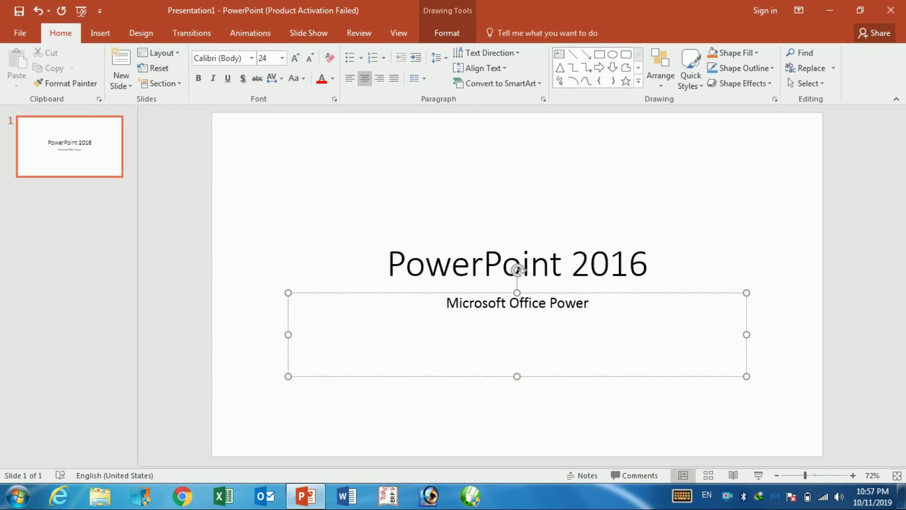
{"action": "type", "text": "Point "}
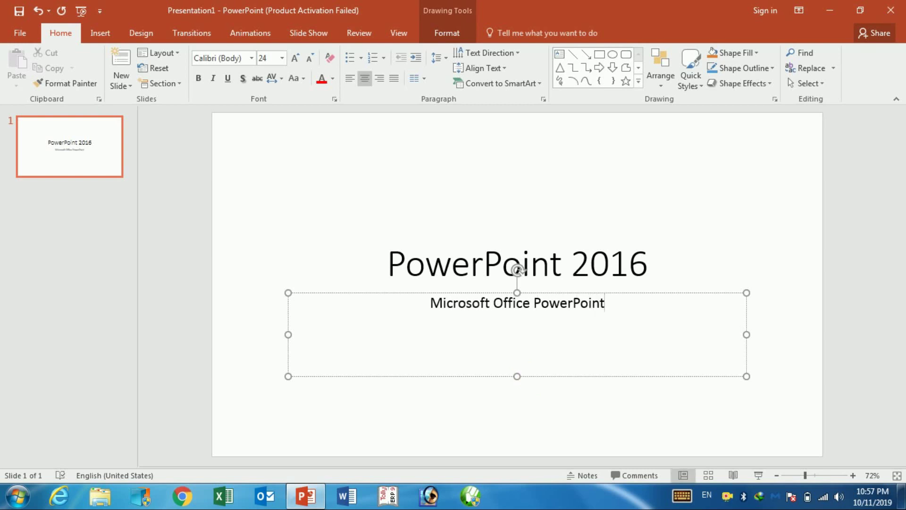
{"action": "type", "text": "20"}
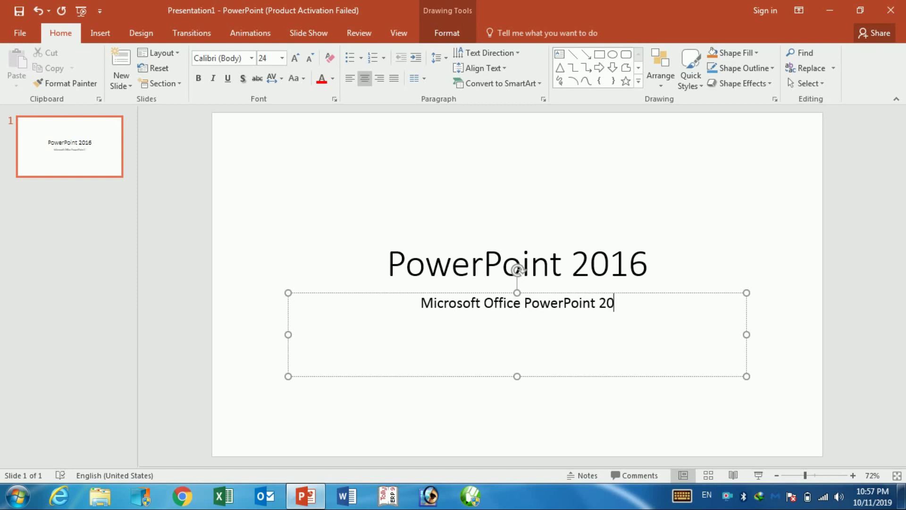
{"action": "type", "text": "16"}
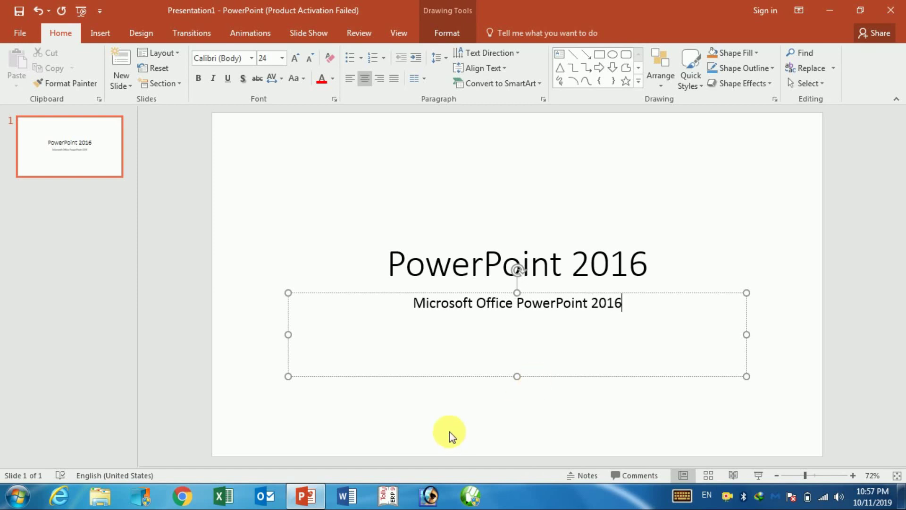
{"action": "left_click", "coordinate": [448, 427]}
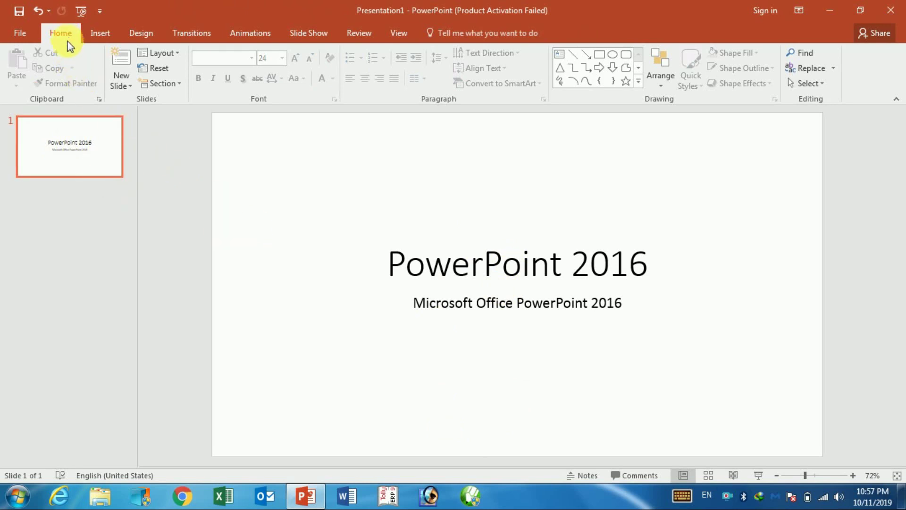
- Insert a new Title and Content slide after the title slide
{"action": "left_click", "coordinate": [119, 58]}
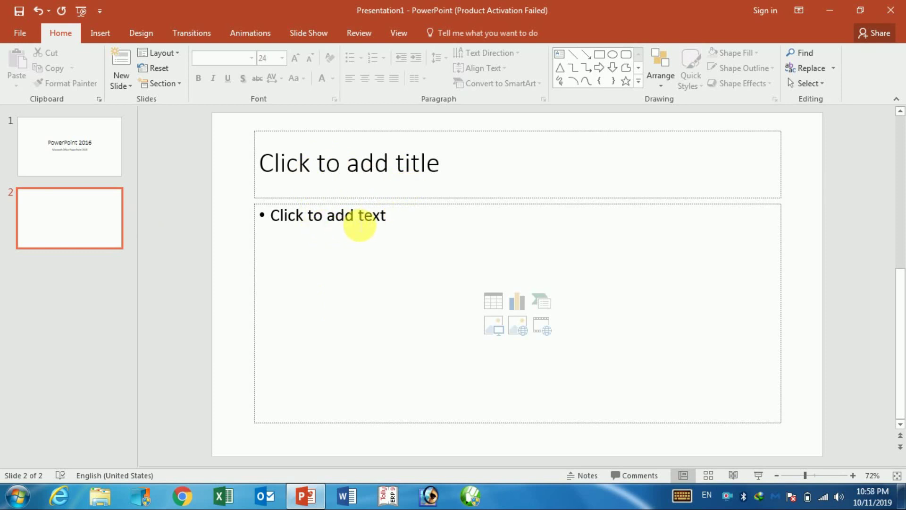
- Create a separate blank presentation via File > New, then close its window
{"action": "left_click", "coordinate": [31, 40]}
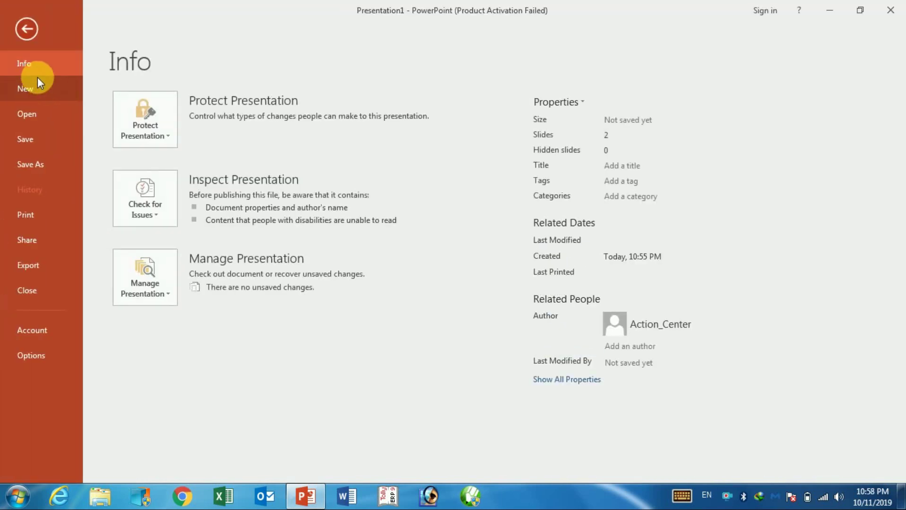
{"action": "left_click", "coordinate": [39, 92]}
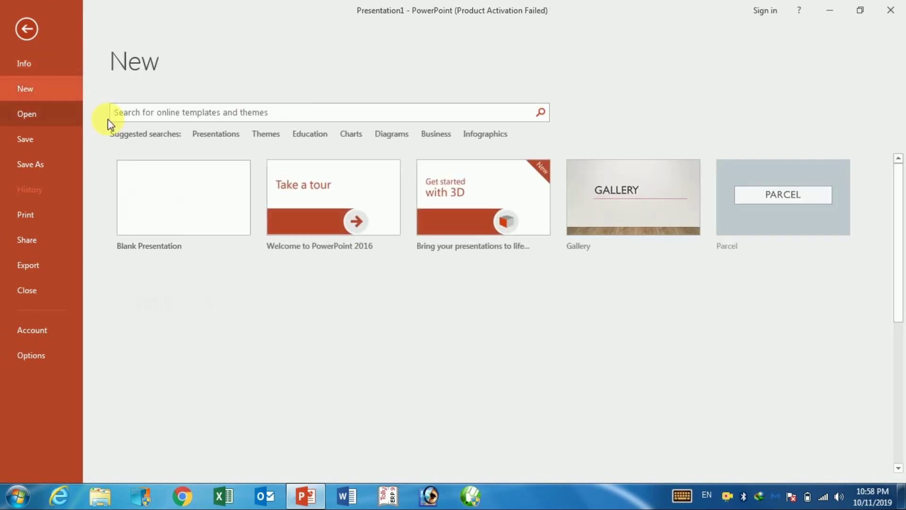
{"action": "left_click", "coordinate": [167, 196]}
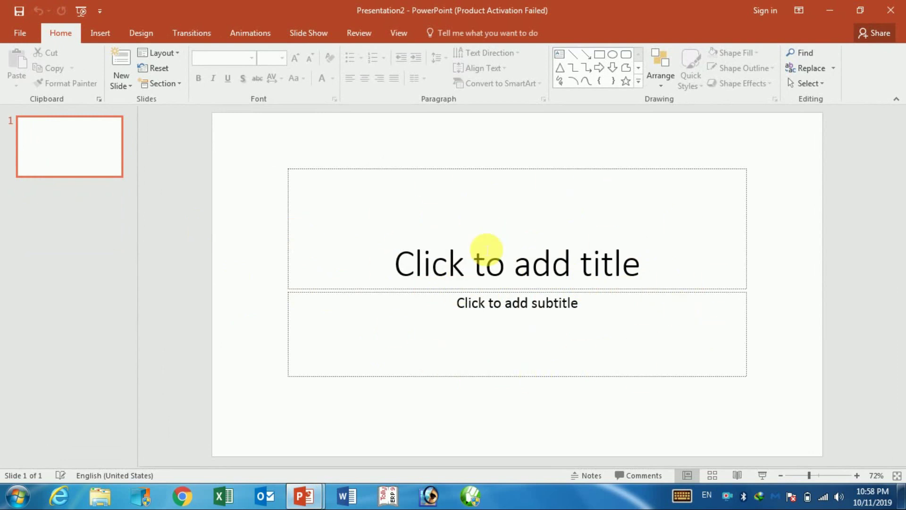
{"action": "left_click", "coordinate": [891, 10]}
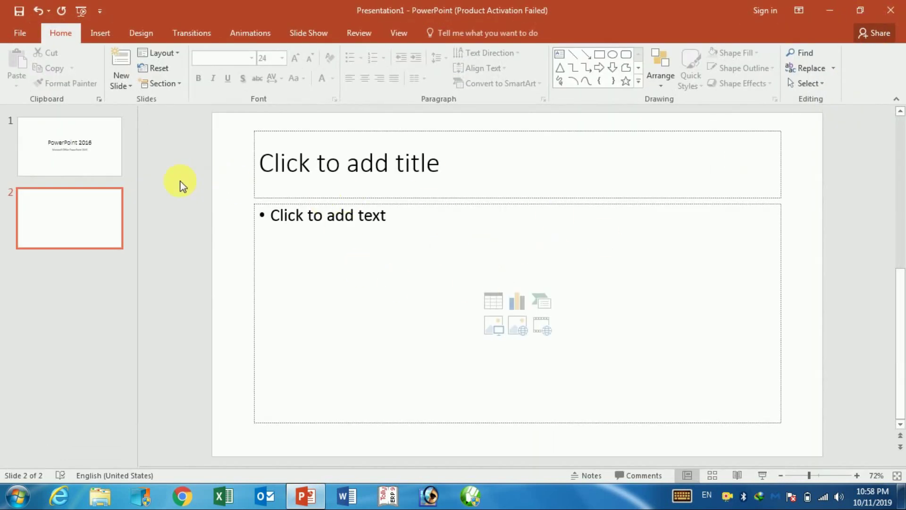
- Show slide 1 and place the caret in the 'PowerPoint 2016' title
{"action": "left_click", "coordinate": [106, 163]}
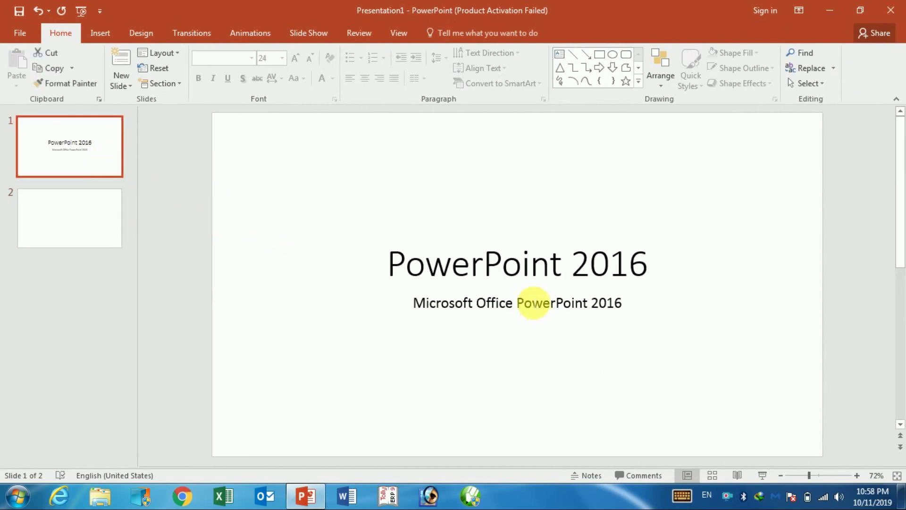
{"action": "left_click", "coordinate": [522, 263]}
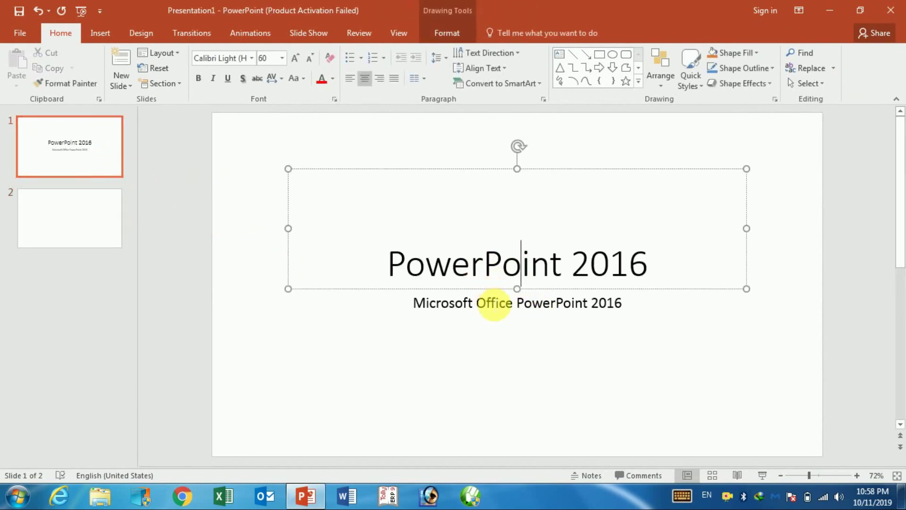
{"action": "left_click", "coordinate": [494, 312]}
{"action": "left_click", "coordinate": [470, 264]}
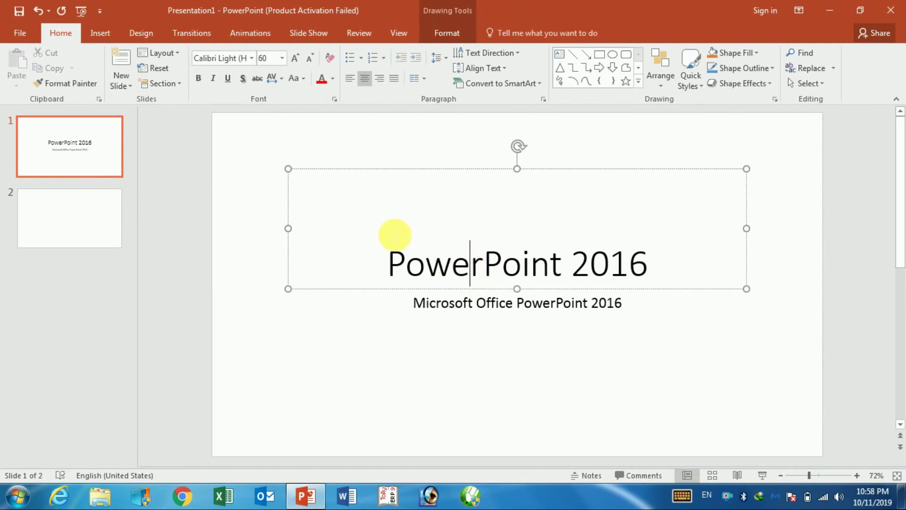
- Go to slide 2 and bring up the New Slide layout gallery
{"action": "left_click", "coordinate": [97, 204]}
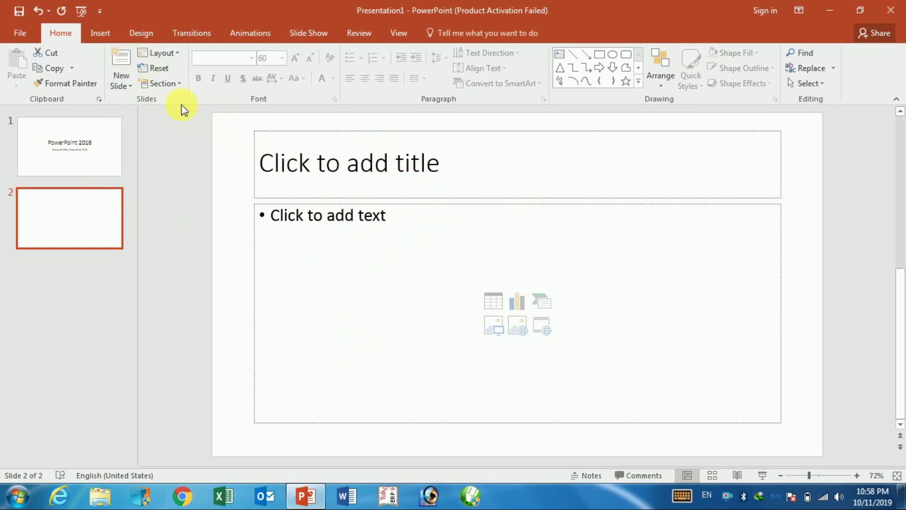
{"action": "left_click", "coordinate": [131, 84]}
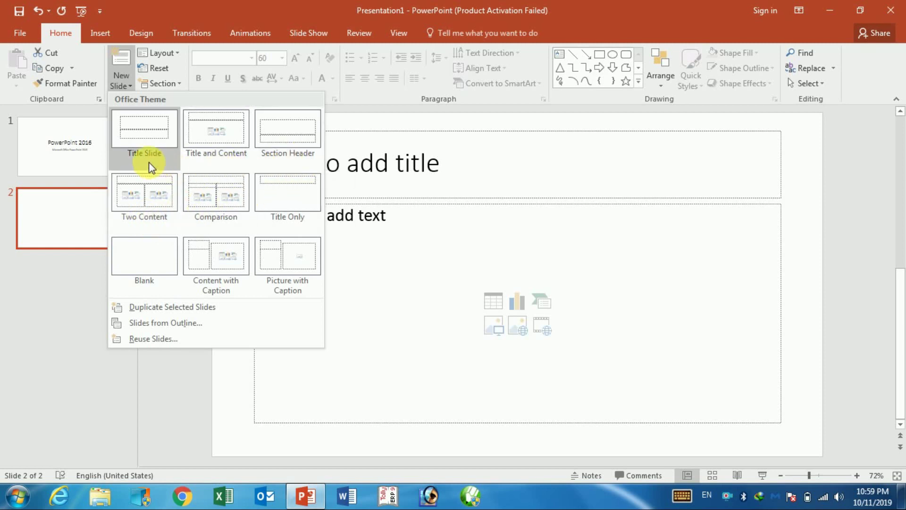
- Add a Comparison-layout slide after slide 2, then delete that empty third slide
{"action": "left_click", "coordinate": [49, 203]}
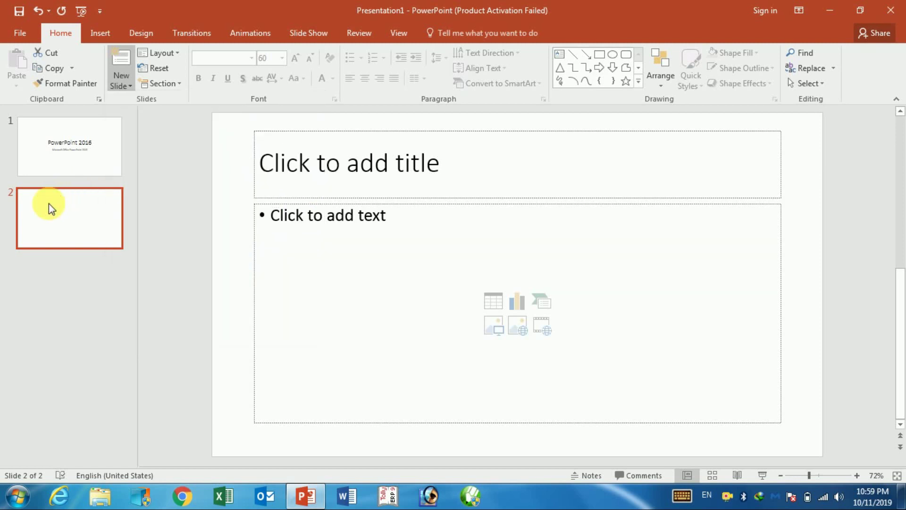
{"action": "left_click", "coordinate": [72, 174]}
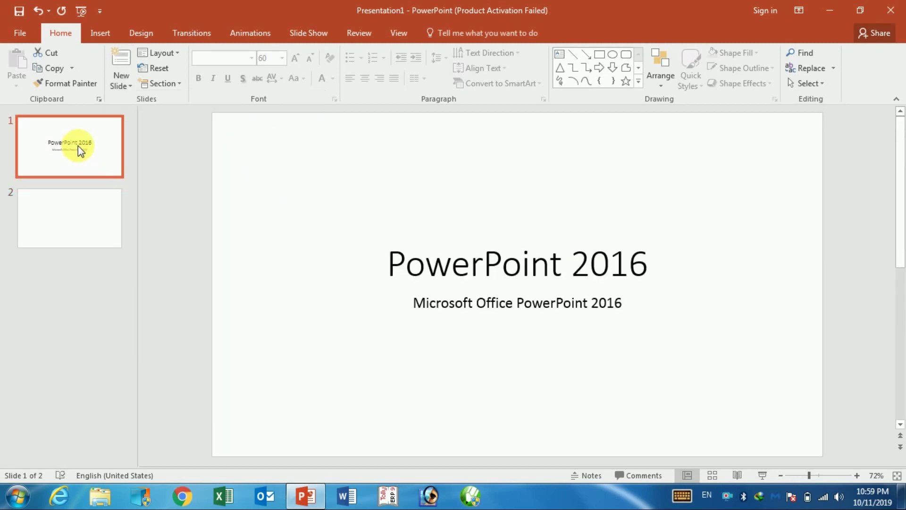
{"action": "left_click", "coordinate": [69, 194]}
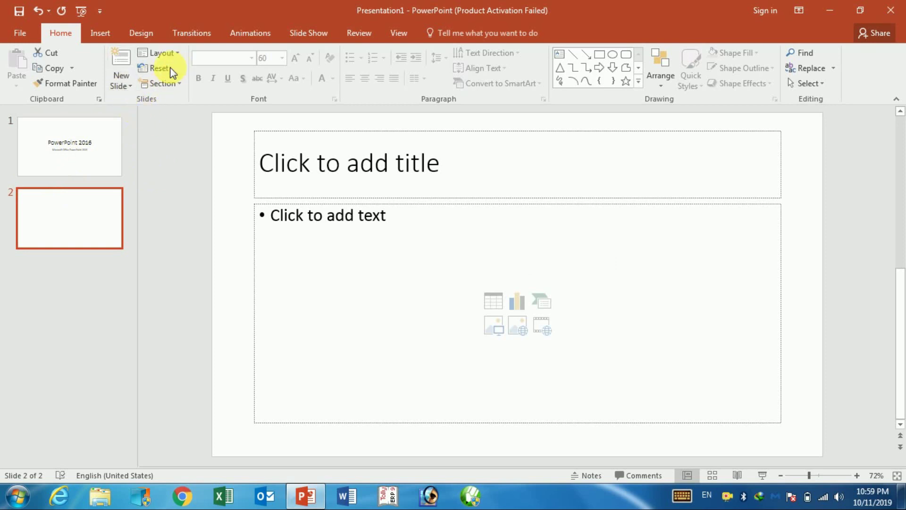
{"action": "left_click", "coordinate": [128, 83]}
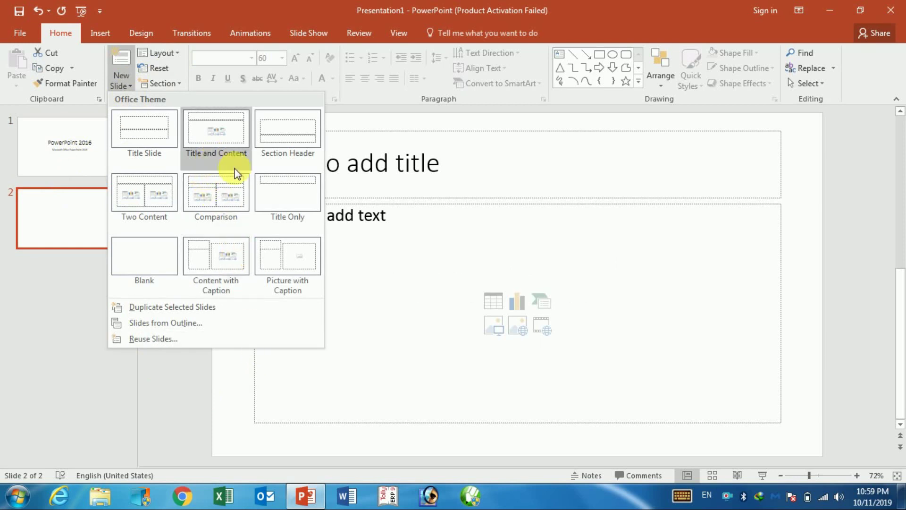
{"action": "left_click", "coordinate": [438, 157]}
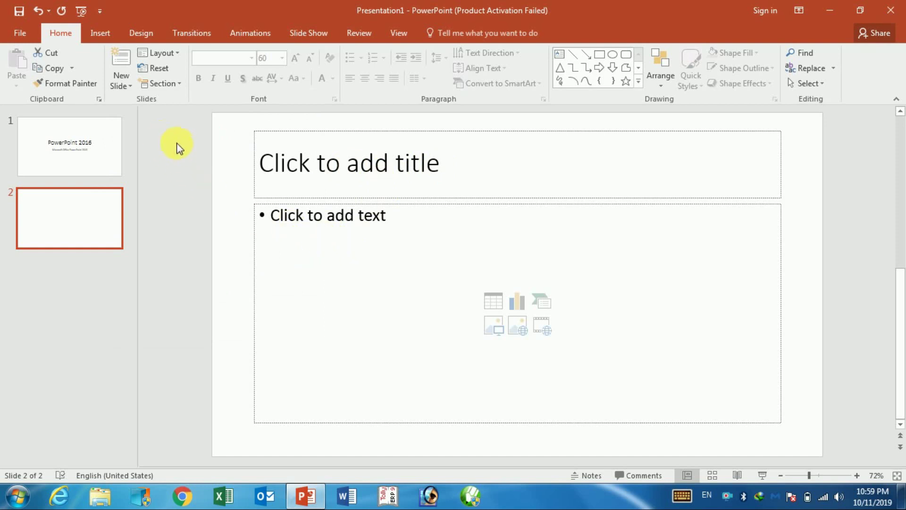
{"action": "left_click", "coordinate": [127, 90]}
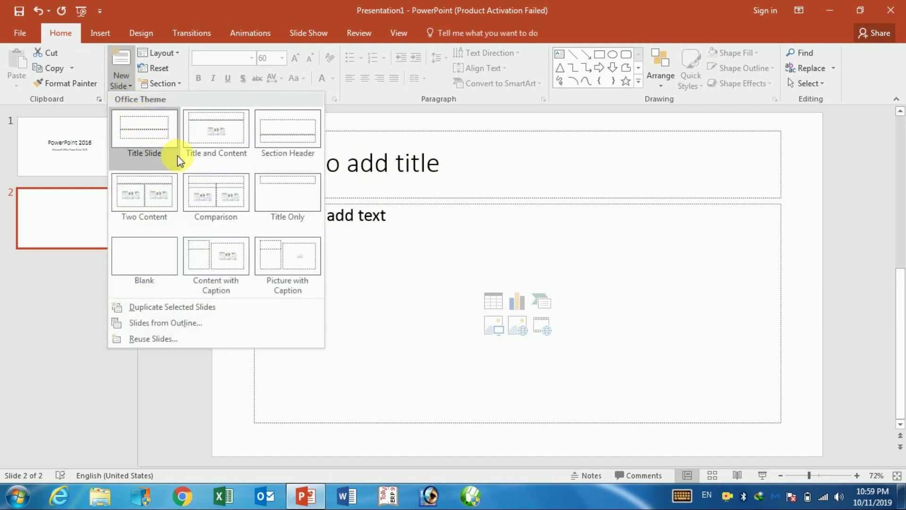
{"action": "left_click", "coordinate": [210, 194]}
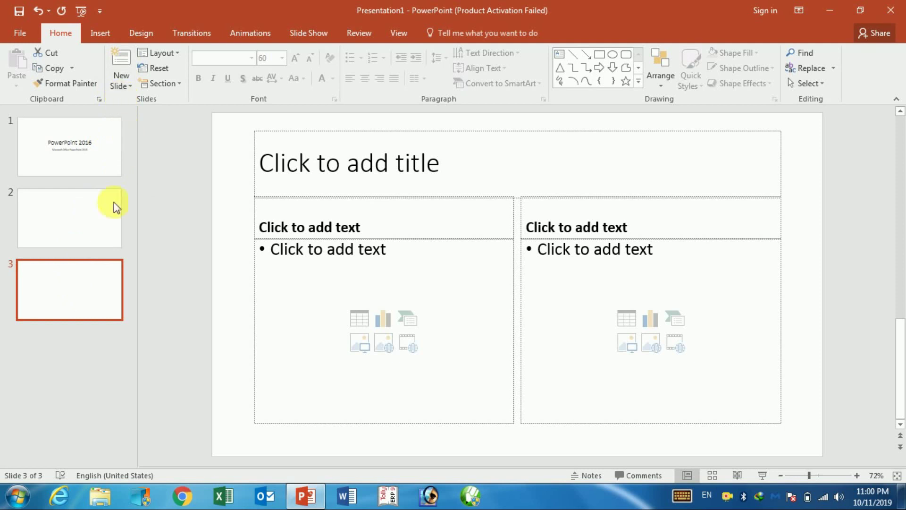
{"action": "right_click", "coordinate": [75, 271]}
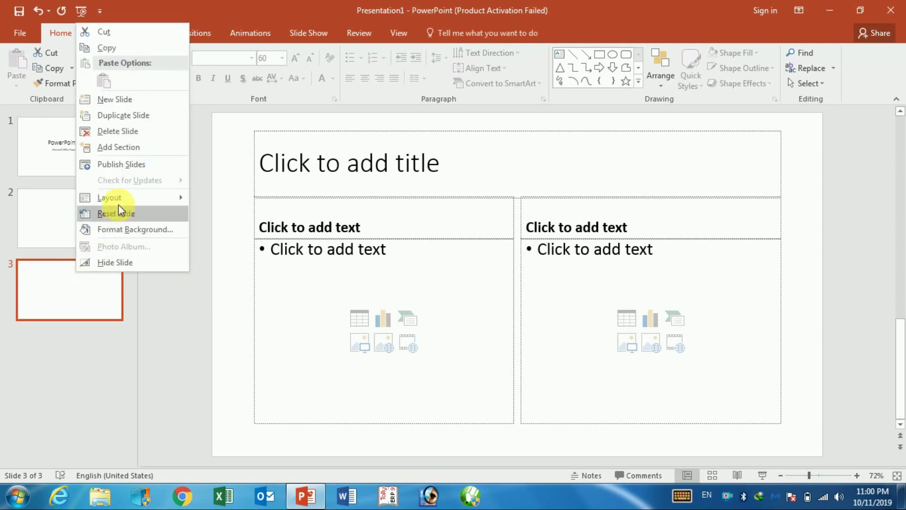
{"action": "left_click", "coordinate": [121, 131]}
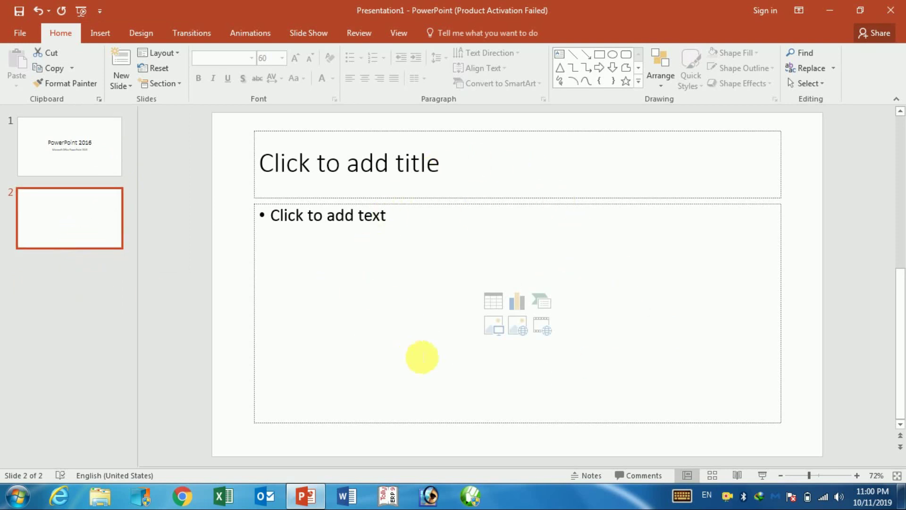
{"action": "left_click", "coordinate": [179, 57]}
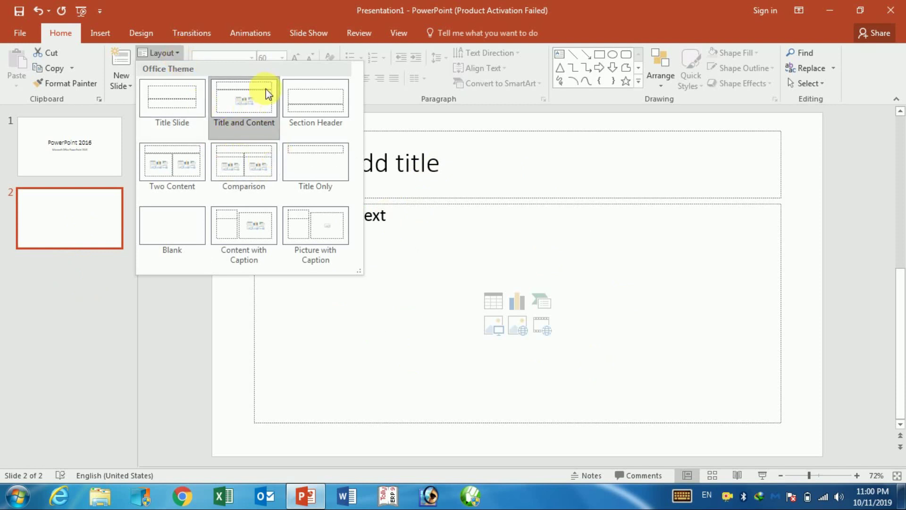
{"action": "left_click", "coordinate": [171, 166]}
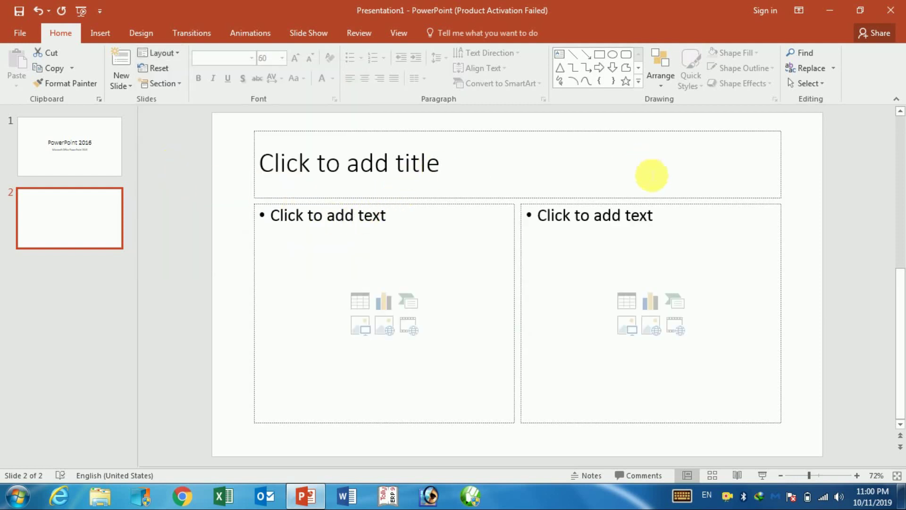
{"action": "left_click", "coordinate": [179, 56]}
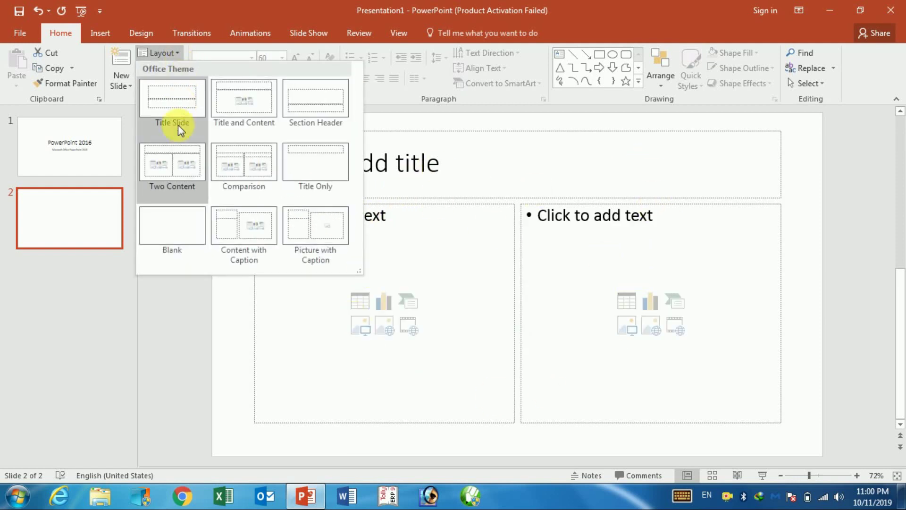
{"action": "left_click", "coordinate": [188, 225]}
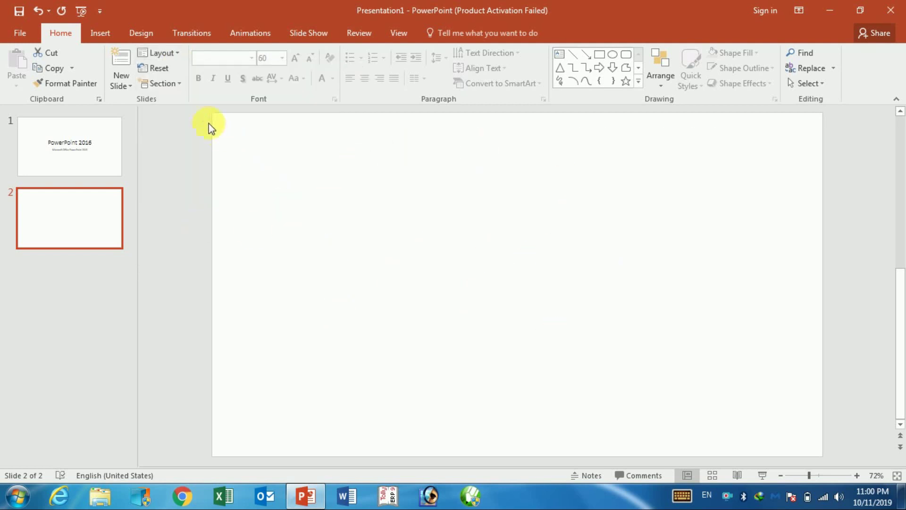
{"action": "left_click", "coordinate": [164, 54]}
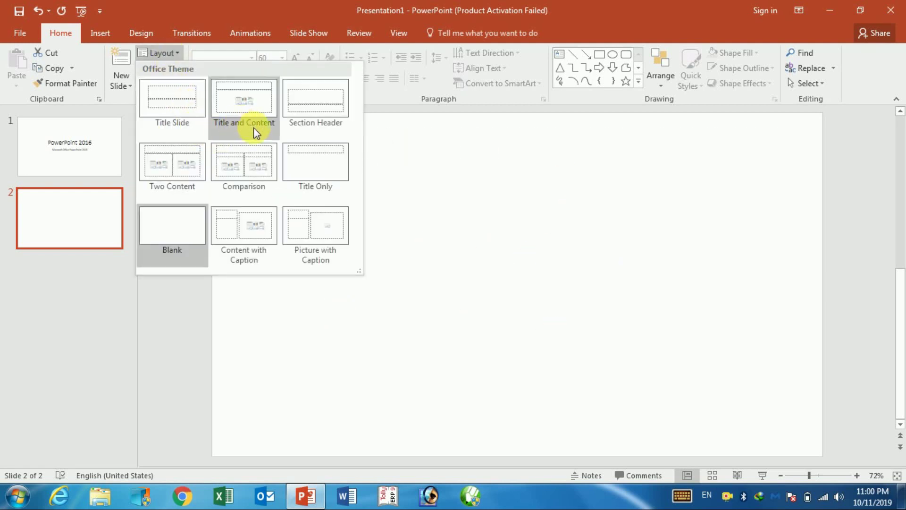
{"action": "left_click", "coordinate": [326, 133]}
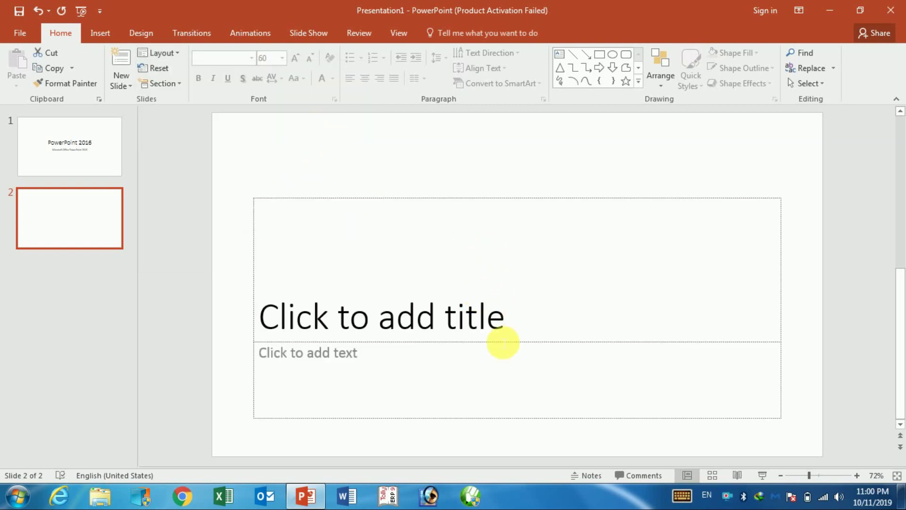
{"action": "left_click", "coordinate": [165, 54]}
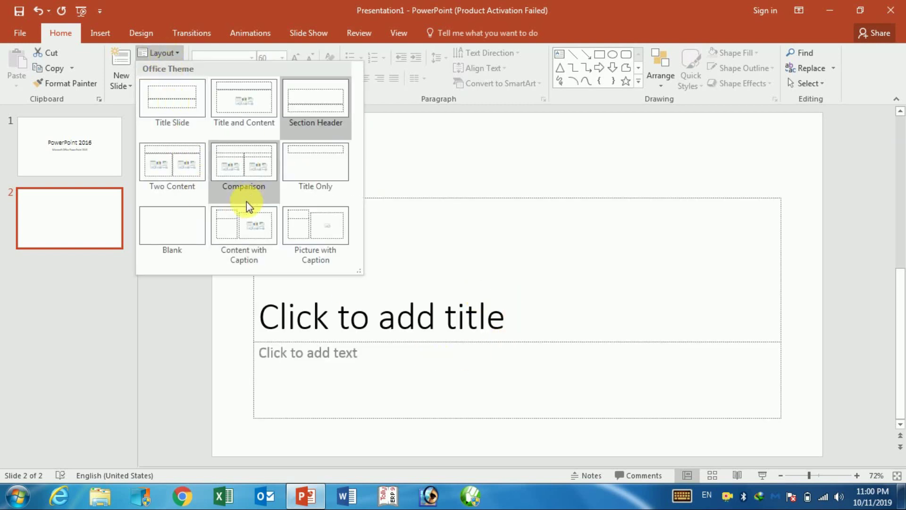
{"action": "left_click", "coordinate": [251, 181]}
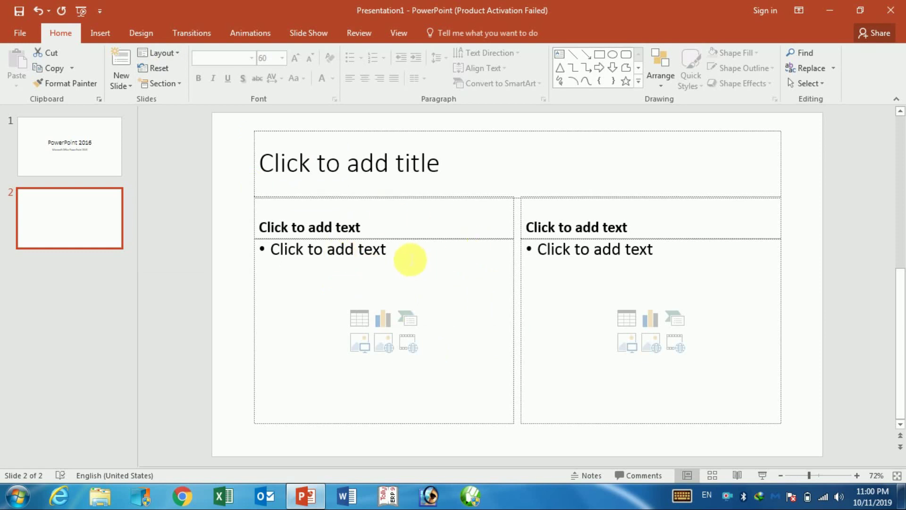
{"action": "left_click", "coordinate": [174, 87]}
{"action": "left_click", "coordinate": [175, 87]}
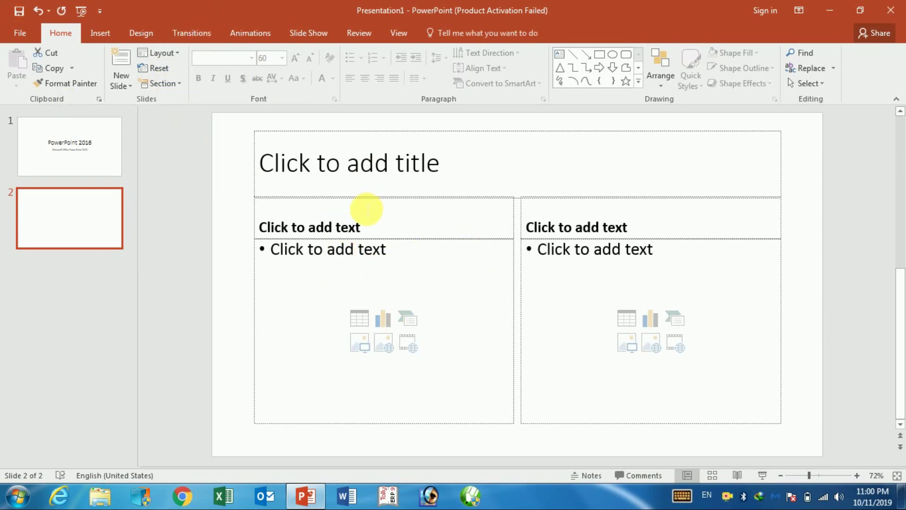
{"action": "left_click", "coordinate": [97, 167]}
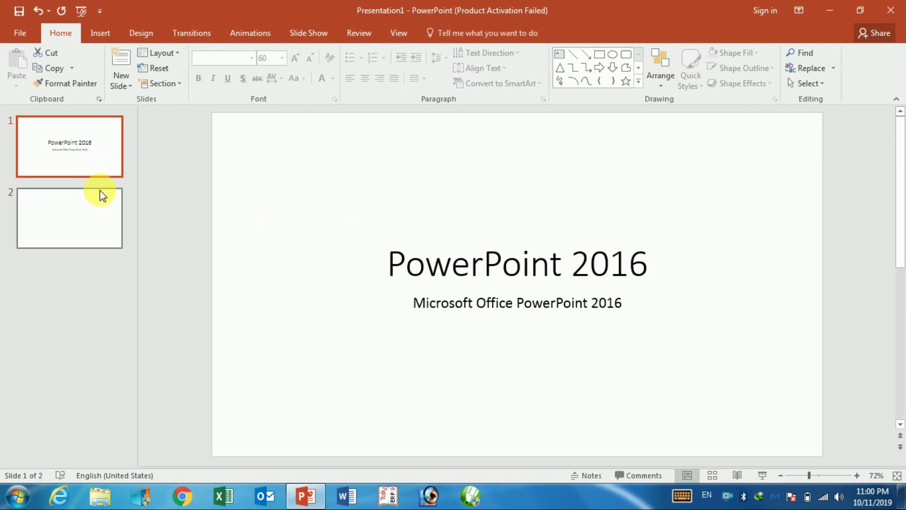
{"action": "left_click", "coordinate": [86, 200]}
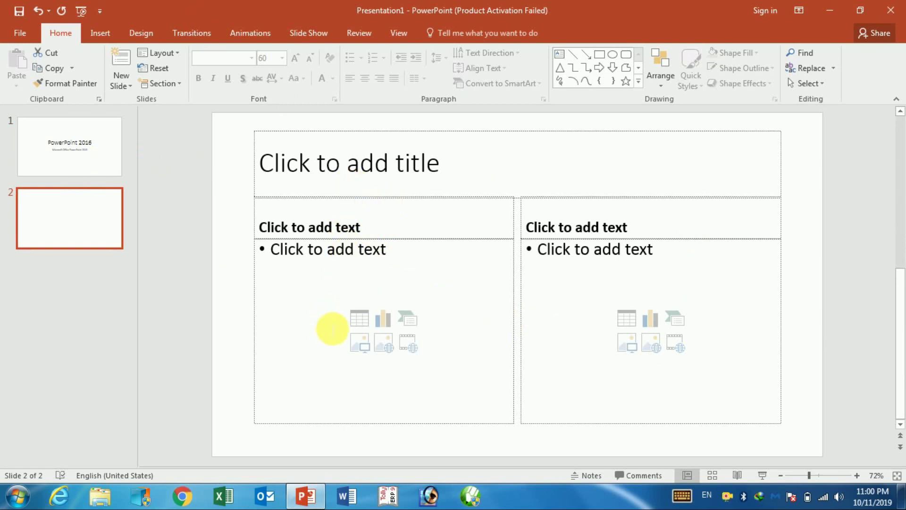
{"action": "left_click", "coordinate": [130, 87]}
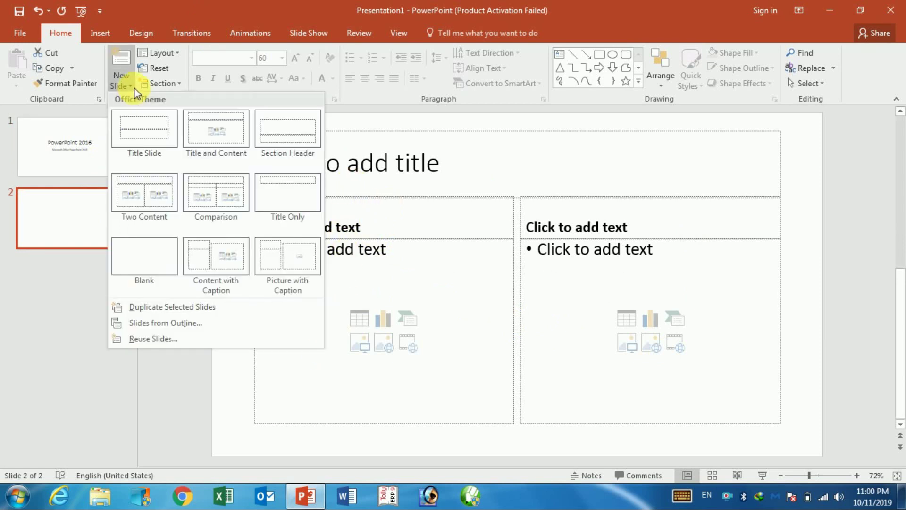
{"action": "left_click", "coordinate": [170, 53]}
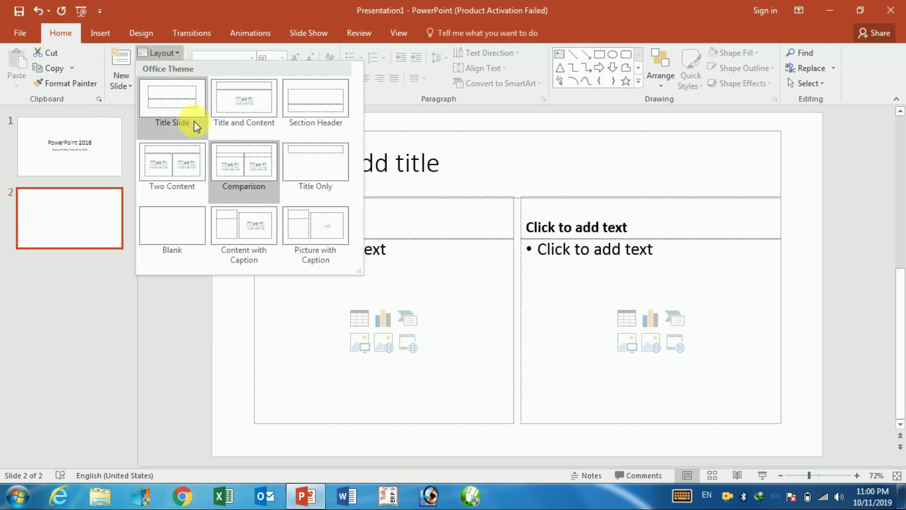
{"action": "left_click", "coordinate": [261, 116]}
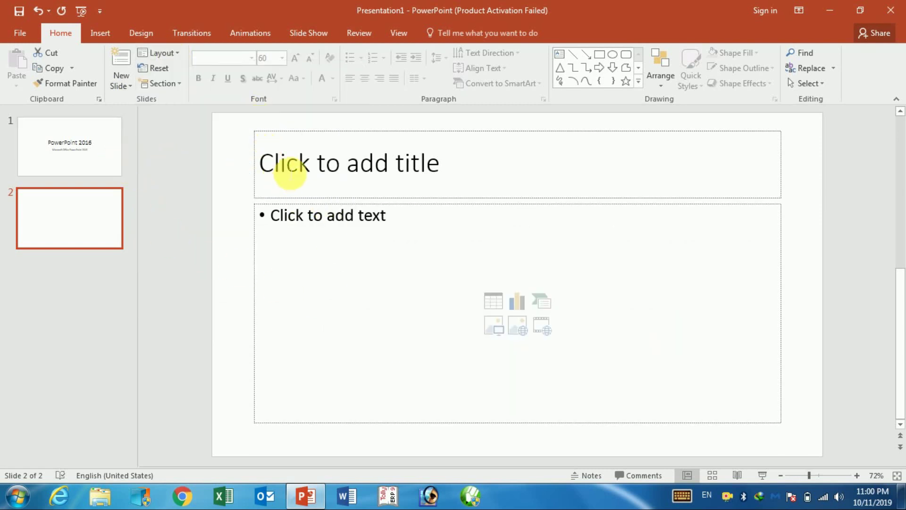
- Title slide 2 'About !'
{"action": "left_click", "coordinate": [289, 171]}
{"action": "type", "text": "A"}
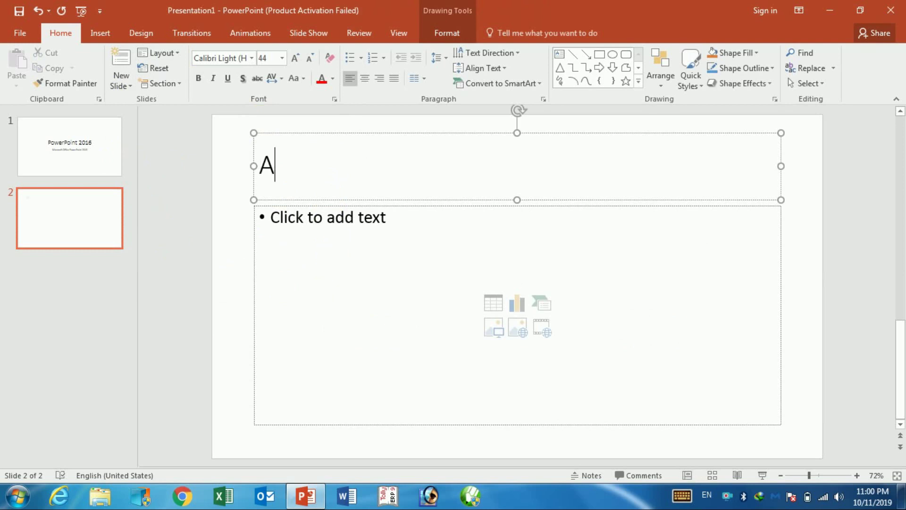
{"action": "type", "text": "bou"}
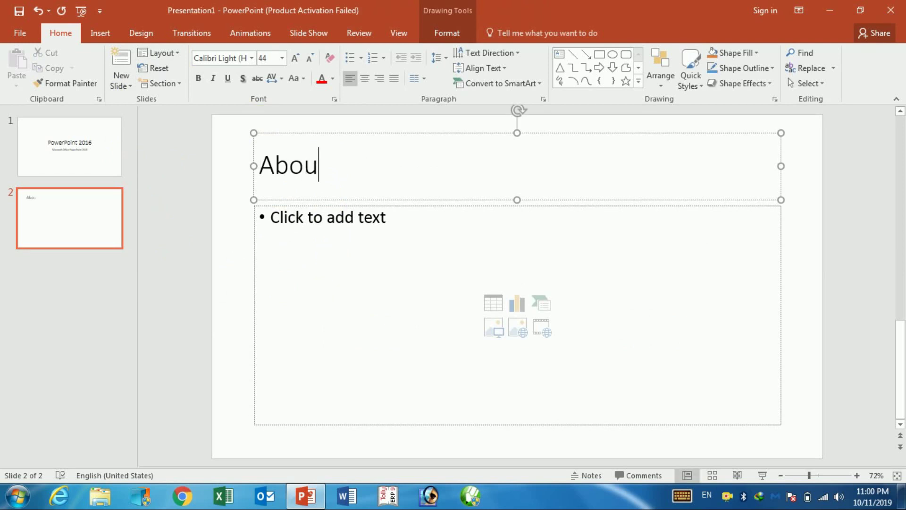
{"action": "type", "text": "t "}
{"action": "type", "text": "!"}
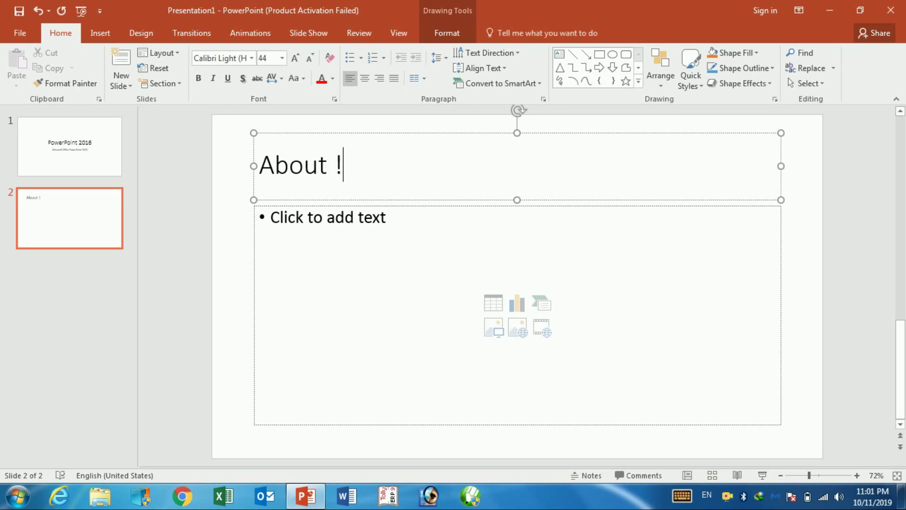
{"action": "left_click", "coordinate": [88, 133]}
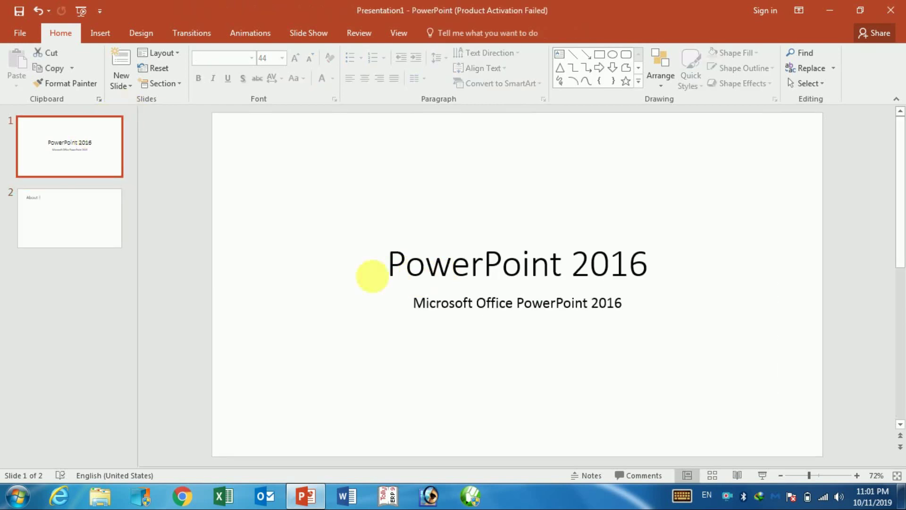
- Remove the bullet from slide 2's empty content box, then switch to Chrome
{"action": "left_click", "coordinate": [107, 222]}
{"action": "left_click", "coordinate": [311, 253]}
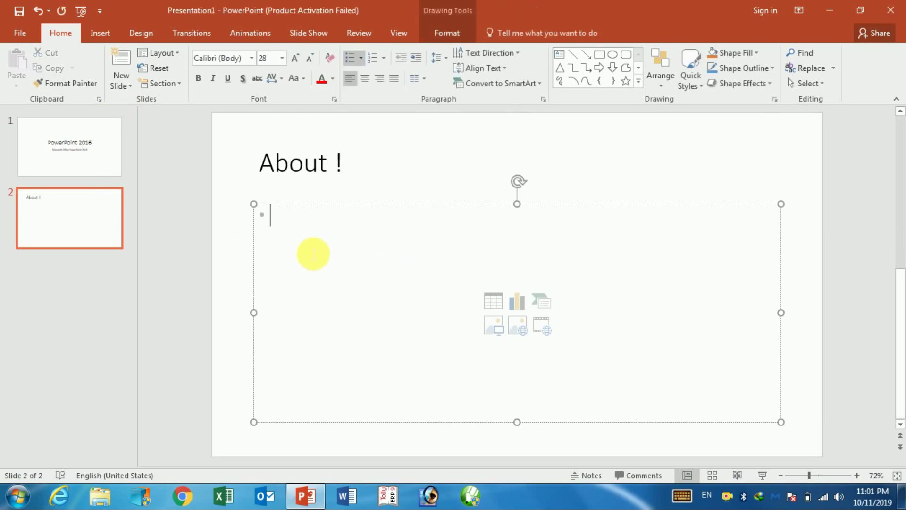
{"action": "key", "text": "BackSpace"}
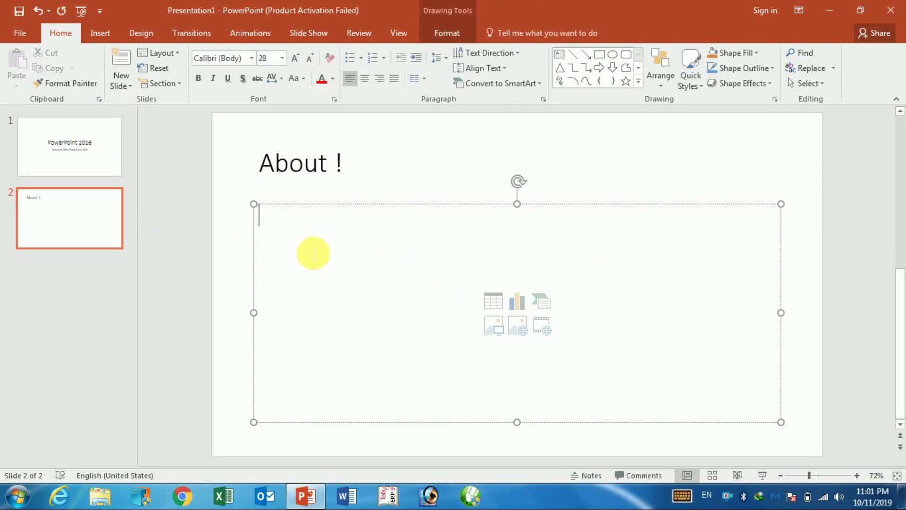
{"action": "left_click", "coordinate": [182, 495]}
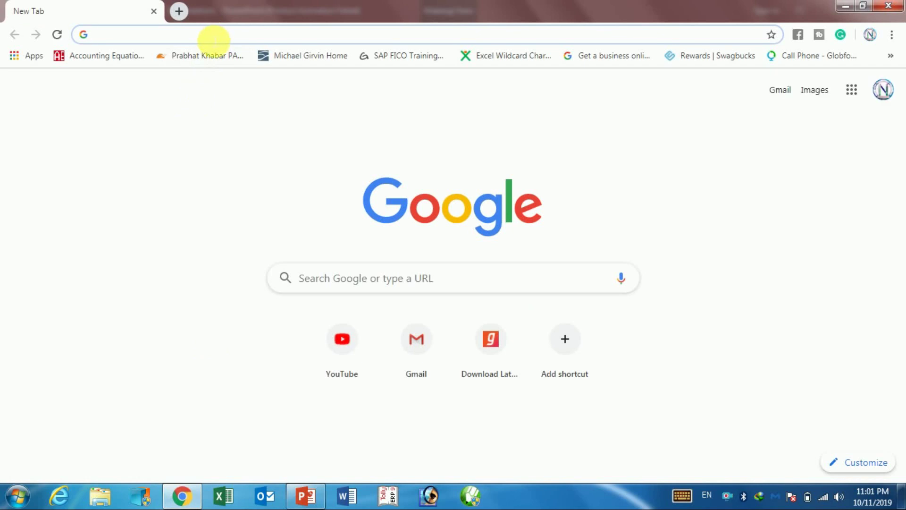
- Search Google for 'what is powerpoint'
{"action": "type", "text": "Wha"}
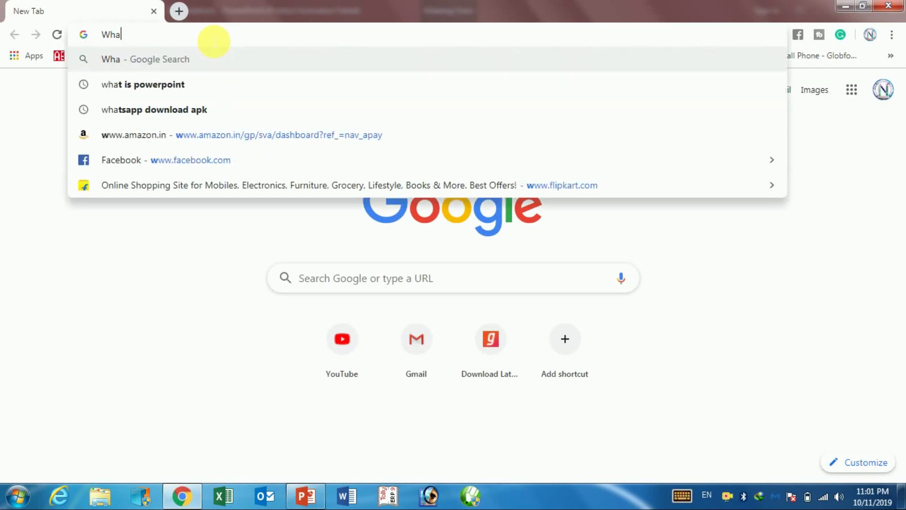
{"action": "type", "text": "t i"}
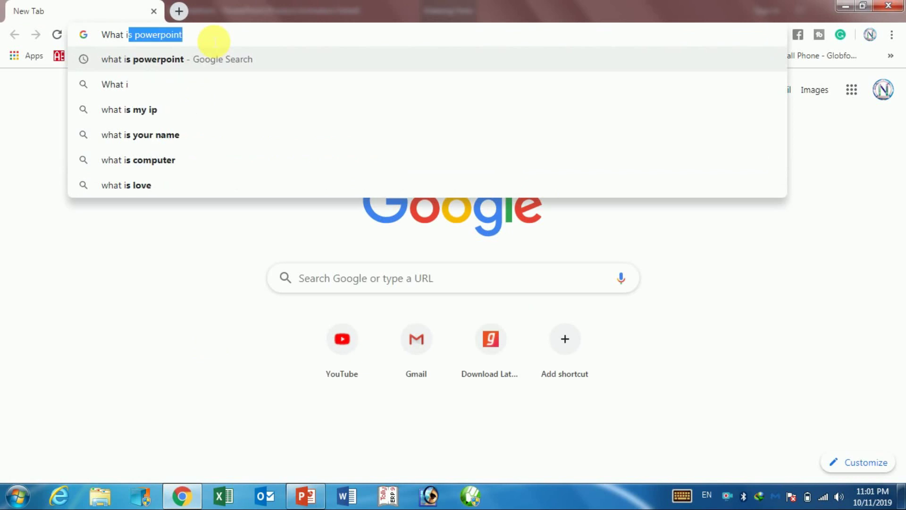
{"action": "type", "text": "s"}
{"action": "key", "text": "Right"}
{"action": "type", "text": "\\"}
{"action": "key", "text": "Return"}
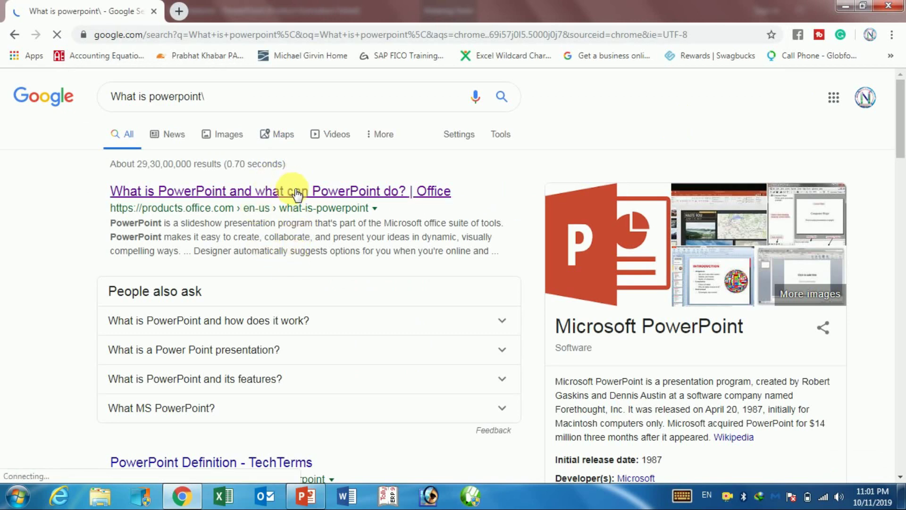
{"action": "scroll", "coordinate": [284, 219], "scroll_direction": "down", "scroll_amount": 1}
{"action": "scroll", "coordinate": [259, 213], "scroll_direction": "down", "scroll_amount": 1}
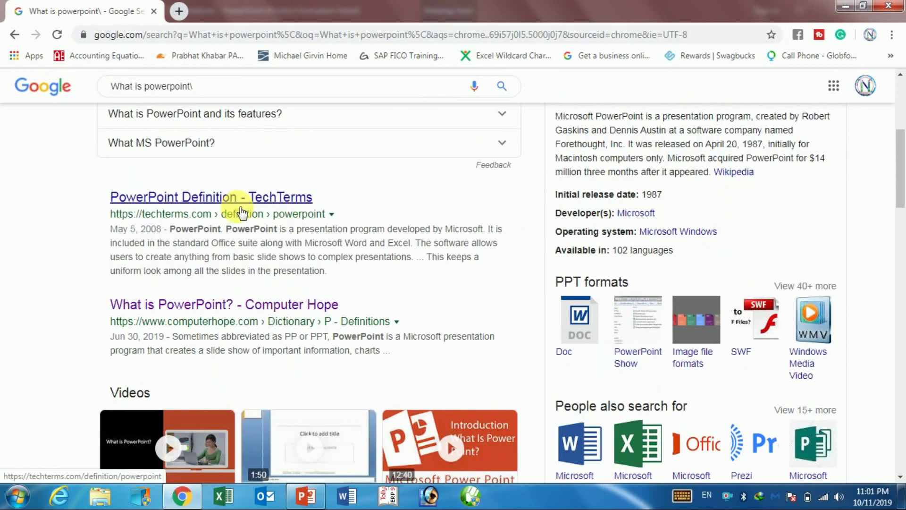
{"action": "scroll", "coordinate": [217, 189], "scroll_direction": "up", "scroll_amount": 1}
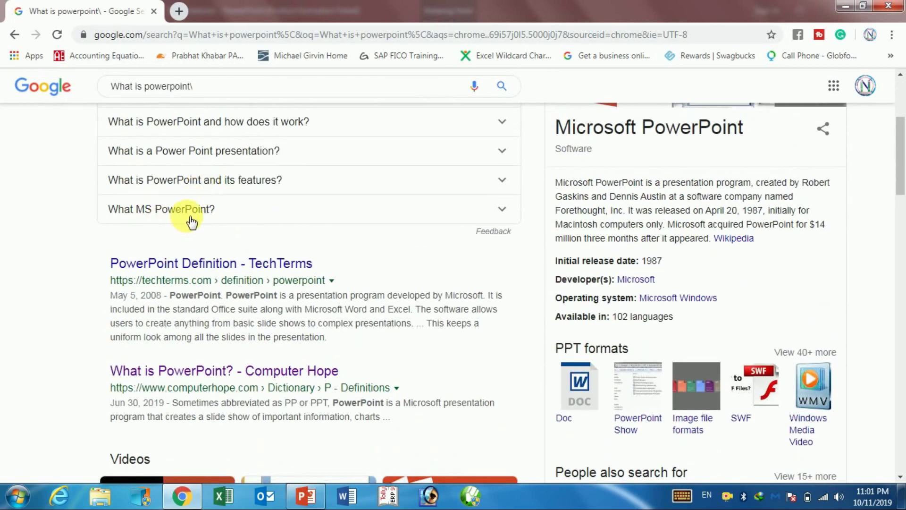
- Expand the 'What MS PowerPoint?' answer and copy its paragraph back to PowerPoint
{"action": "left_click", "coordinate": [189, 210]}
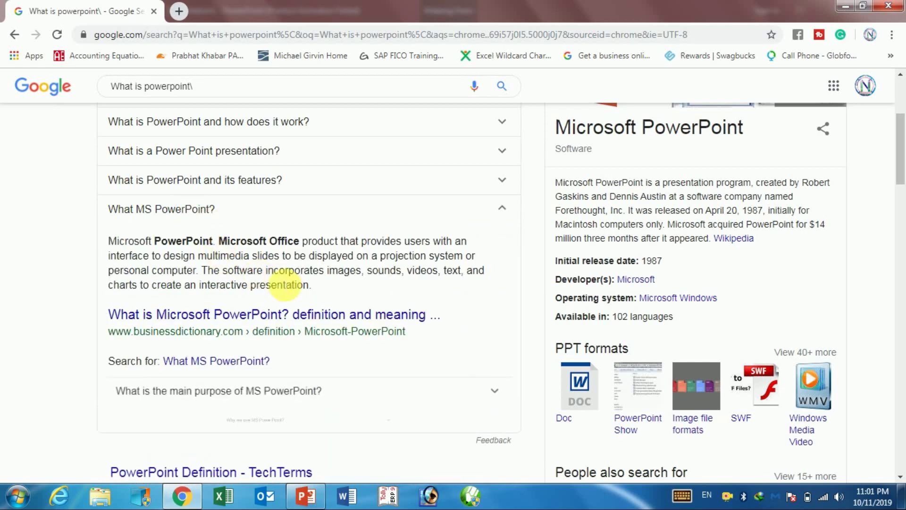
{"action": "mouse_move", "coordinate": [311, 242]}
{"action": "left_mouse_down"}
{"action": "mouse_move", "coordinate": [155, 242]}
{"action": "mouse_move", "coordinate": [182, 255]}
{"action": "left_mouse_up"}
{"action": "left_click_drag", "start_coordinate": [108, 240], "coordinate": [320, 290]}
{"action": "key", "text": "ctrl+c"}
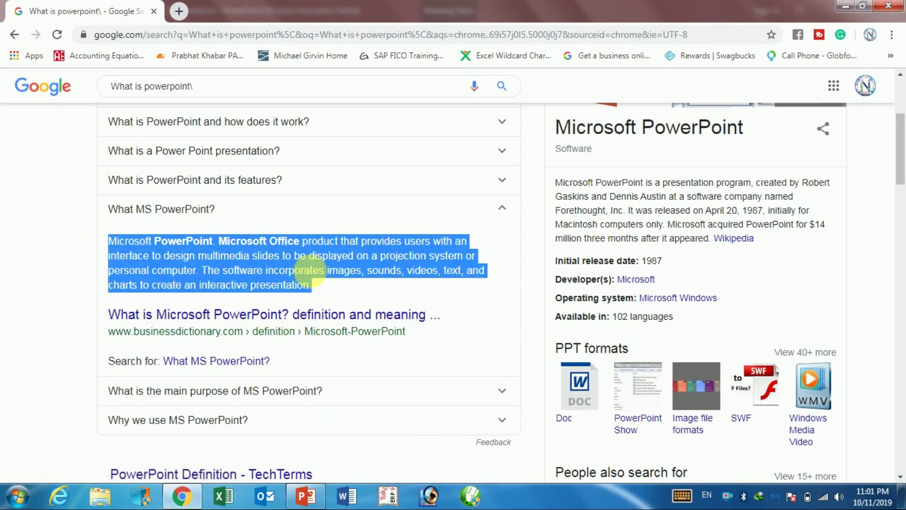
{"action": "right_click", "coordinate": [310, 274]}
{"action": "left_click", "coordinate": [330, 282]}
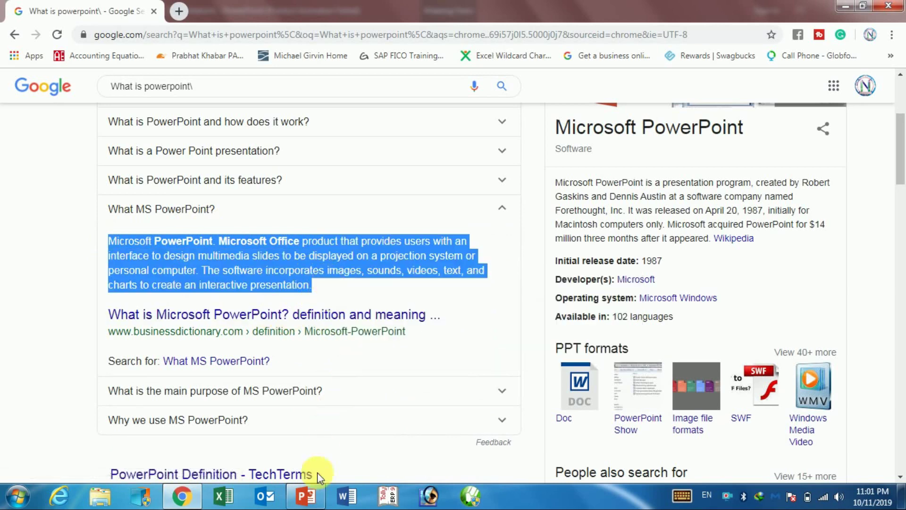
{"action": "left_click", "coordinate": [306, 495]}
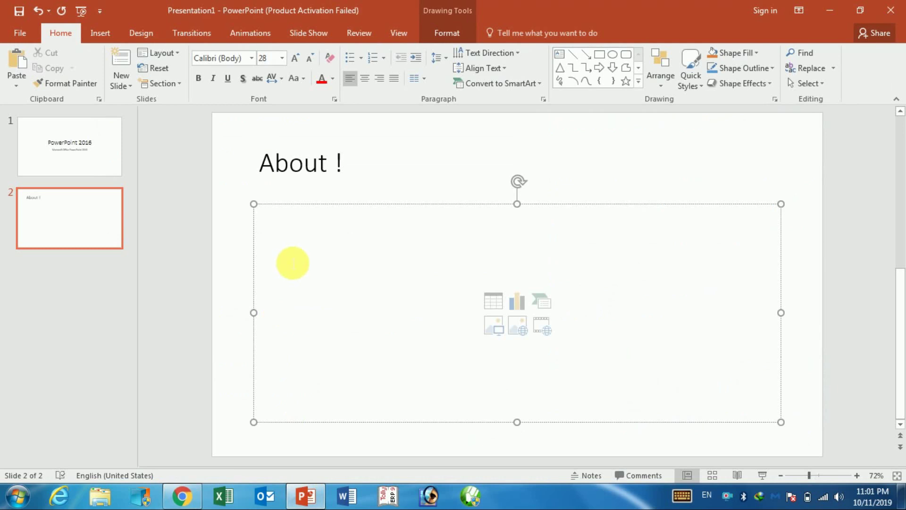
- Paste the copied PowerPoint definition into slide 2's content box and select it
{"action": "key", "text": "ctrl+v"}
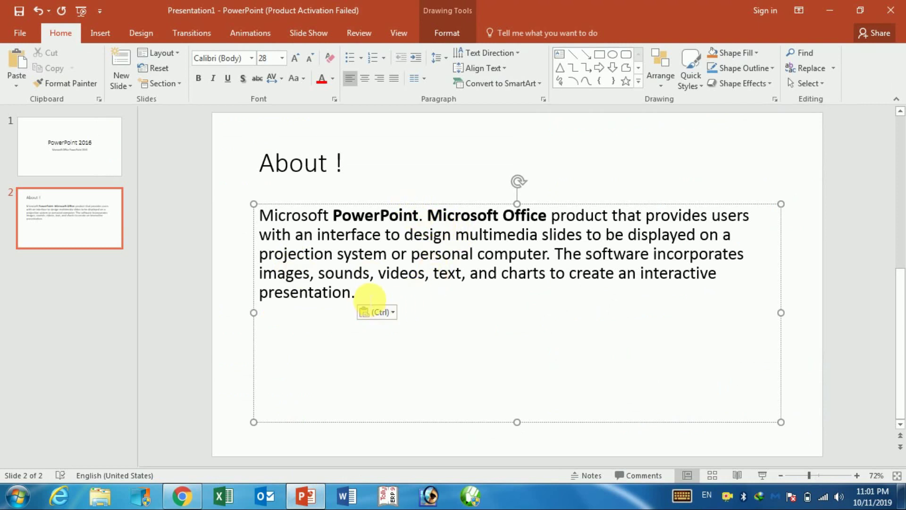
{"action": "left_click_drag", "start_coordinate": [371, 298], "coordinate": [245, 214]}
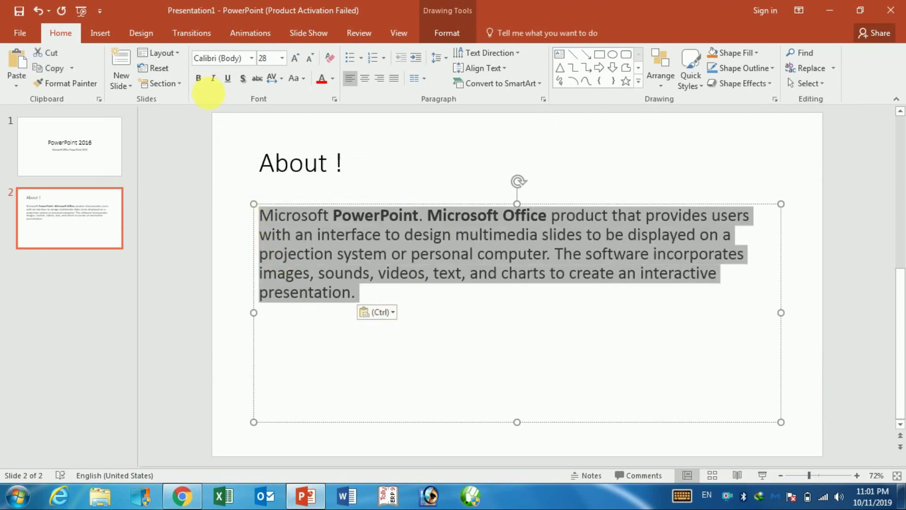
- Set the About paragraph's font size to 36
{"action": "left_click", "coordinate": [281, 58]}
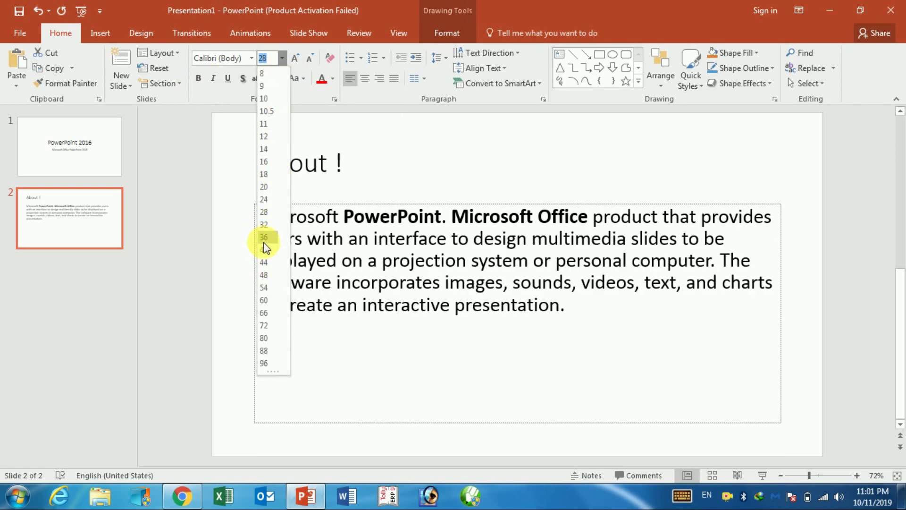
{"action": "left_click", "coordinate": [265, 237]}
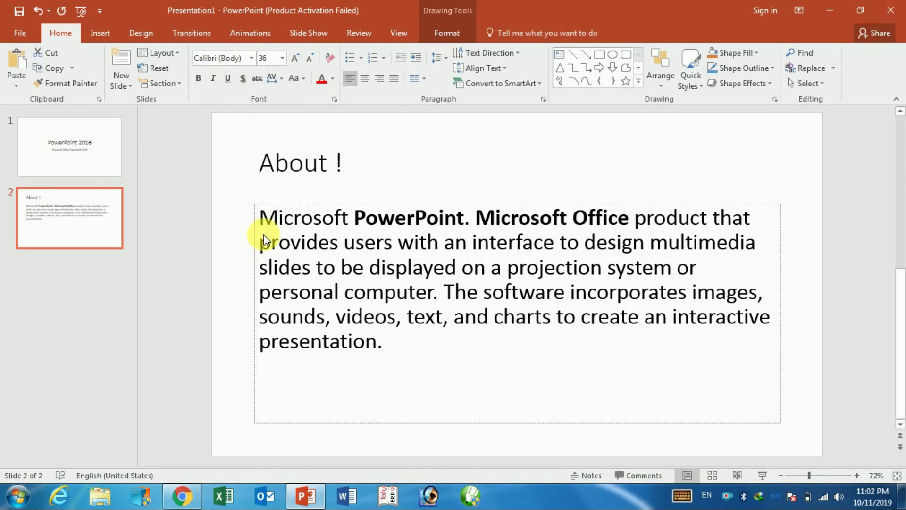
{"action": "left_click", "coordinate": [243, 367]}
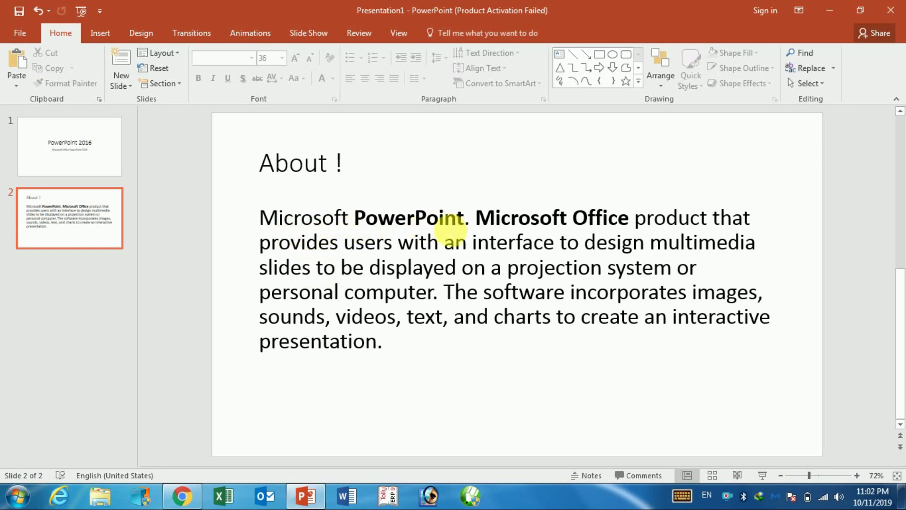
- Make the words 'PowerPoint' and 'Microsoft Office' bold in the paragraph
{"action": "double_click", "coordinate": [380, 220]}
{"action": "key", "text": "ctrl+b"}
{"action": "left_click", "coordinate": [260, 215], "text": "shift"}
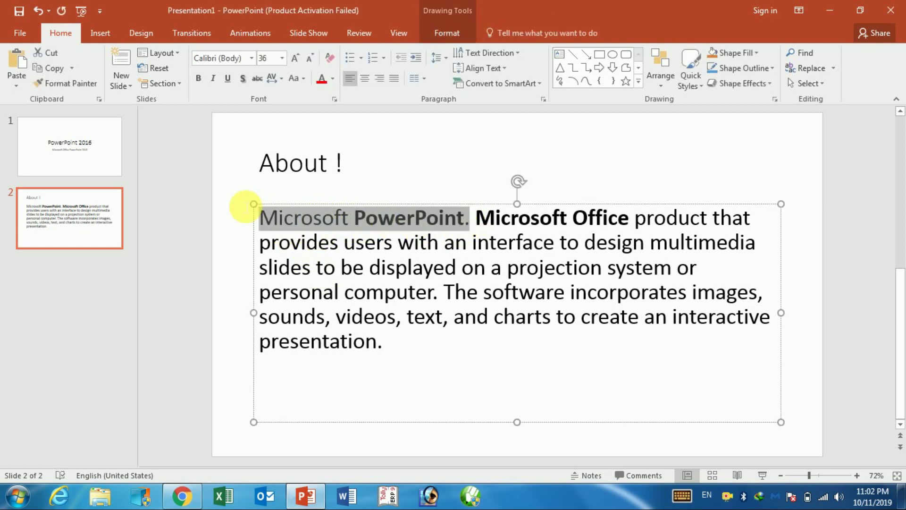
{"action": "left_click", "coordinate": [445, 243]}
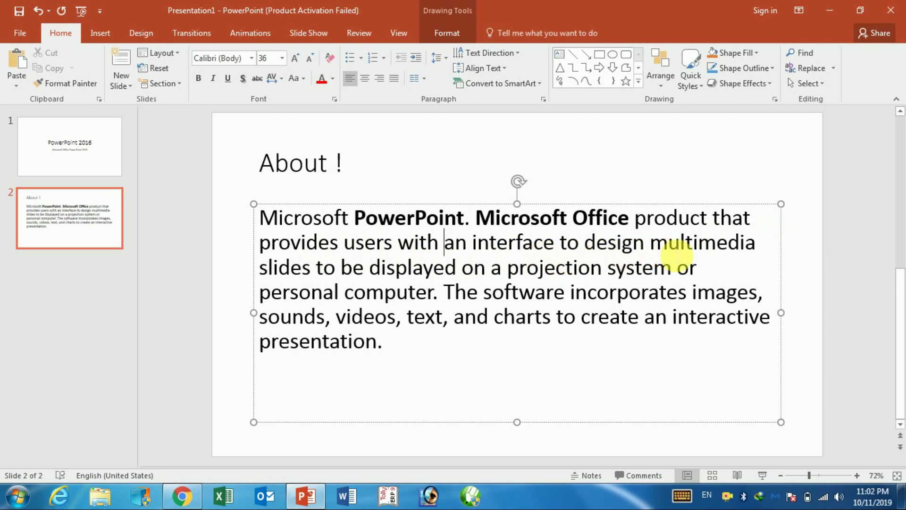
{"action": "mouse_move", "coordinate": [553, 243]}
{"action": "left_mouse_down"}
{"action": "mouse_move", "coordinate": [488, 243]}
{"action": "mouse_move", "coordinate": [474, 218]}
{"action": "left_mouse_up"}
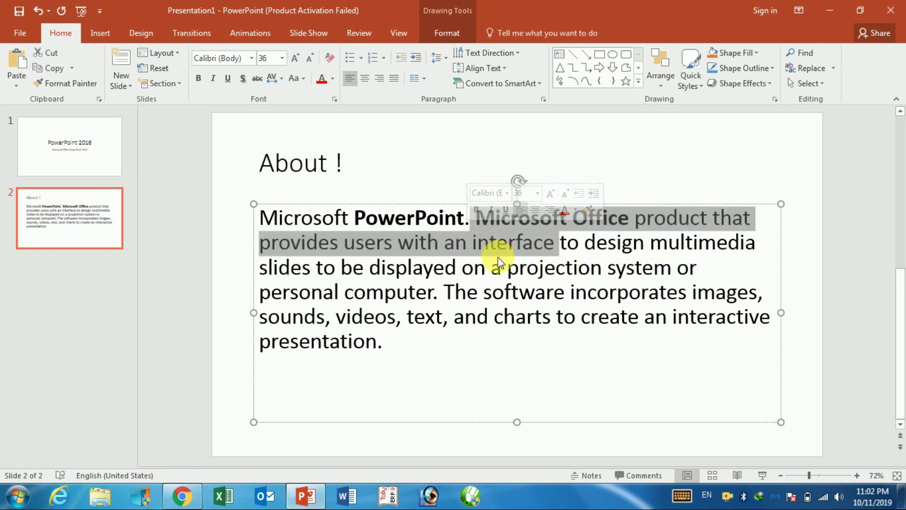
{"action": "key", "text": "ctrl+b"}
{"action": "left_click", "coordinate": [499, 254]}
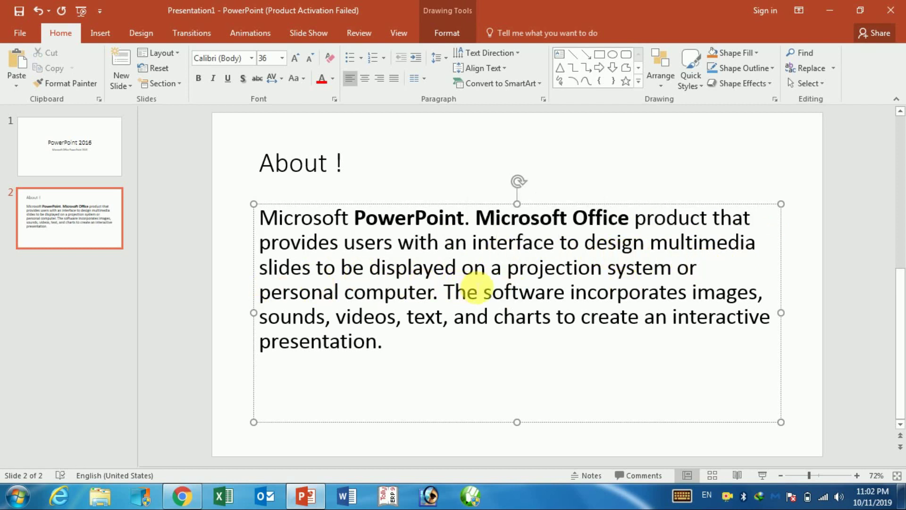
{"action": "left_click_drag", "start_coordinate": [301, 269], "coordinate": [259, 270]}
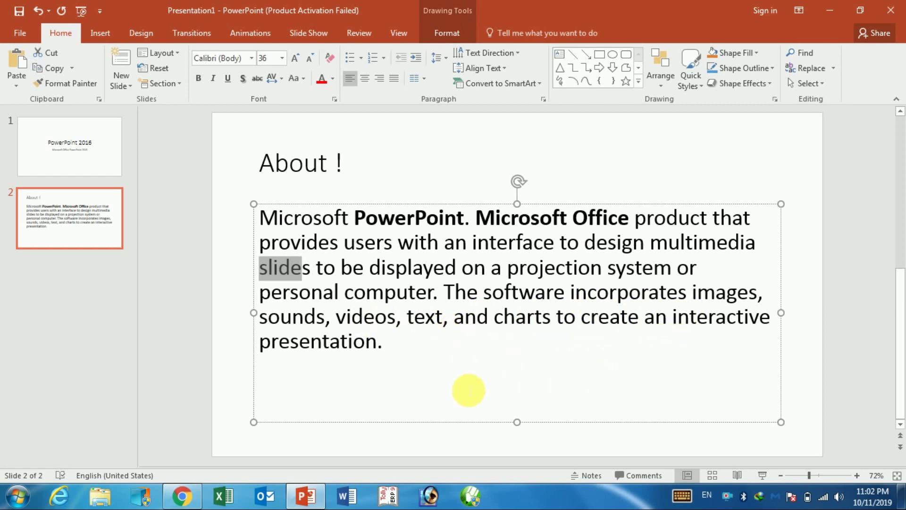
{"action": "left_click", "coordinate": [457, 386]}
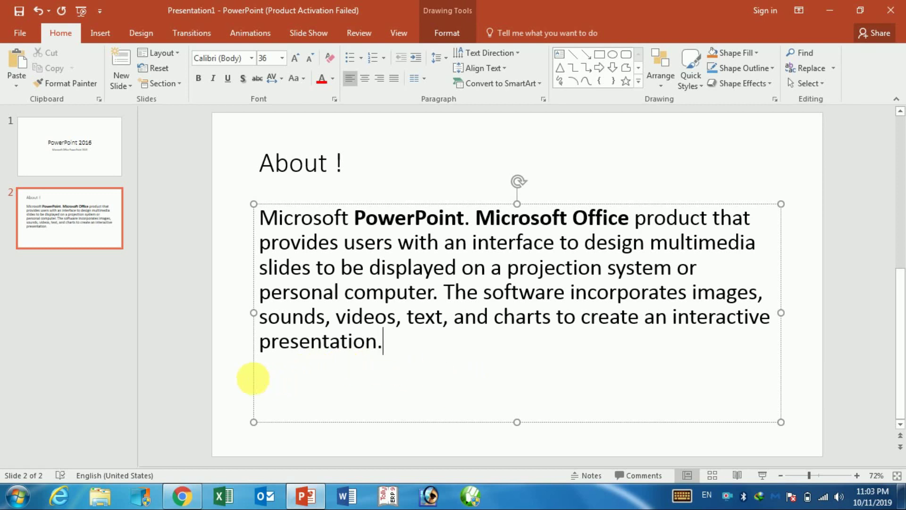
{"action": "left_click", "coordinate": [240, 375]}
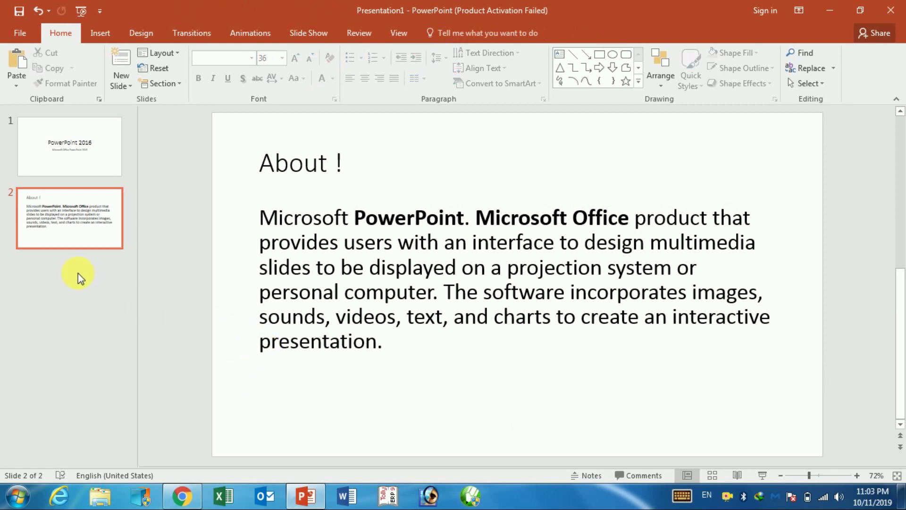
- Insert a new Title and Content slide after the About slide with Ctrl+M
{"action": "left_click", "coordinate": [80, 235]}
{"action": "key", "text": "Return"}
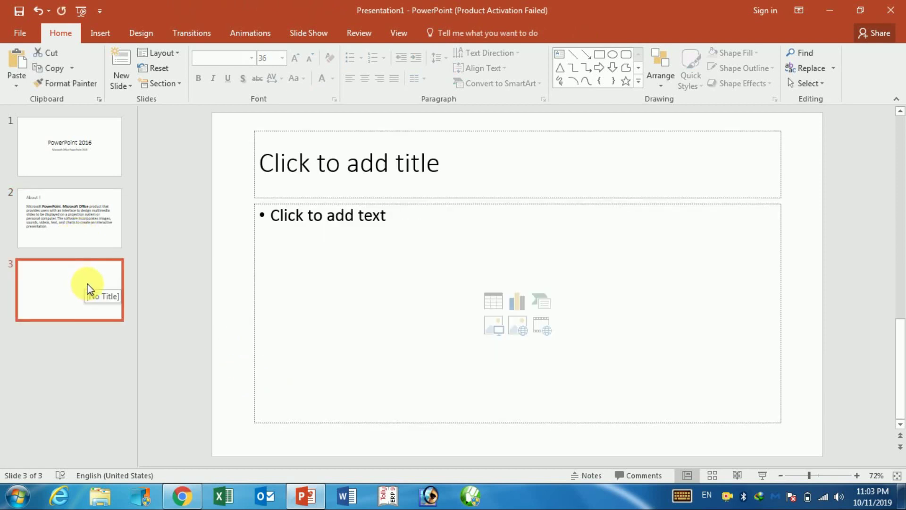
{"action": "key", "text": "Delete"}
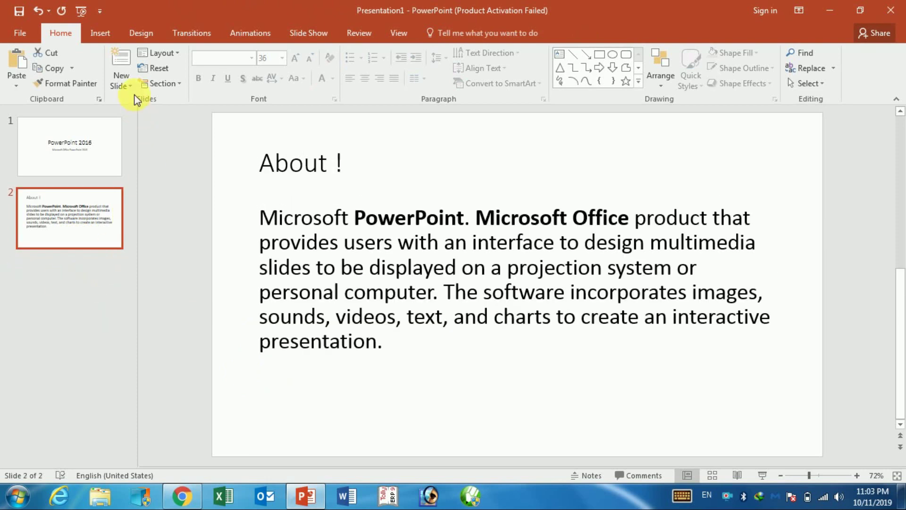
{"action": "left_click", "coordinate": [128, 86]}
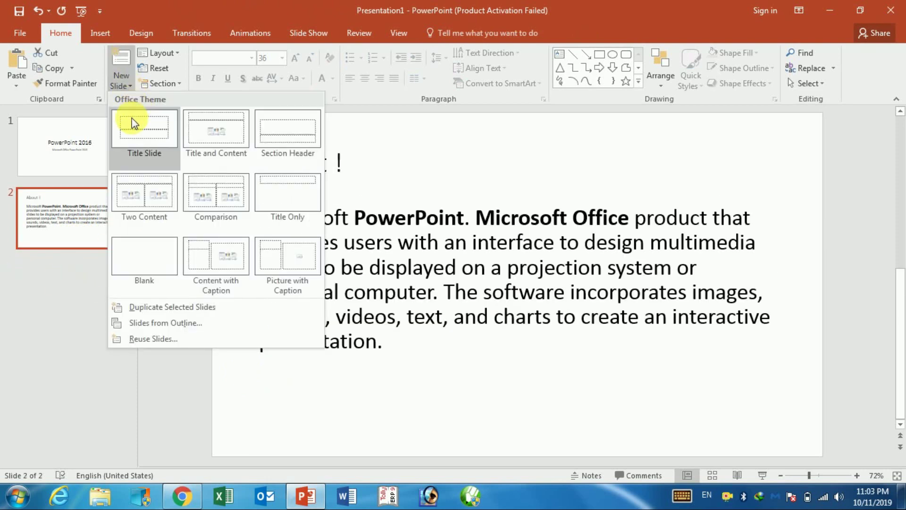
{"action": "left_click", "coordinate": [114, 398]}
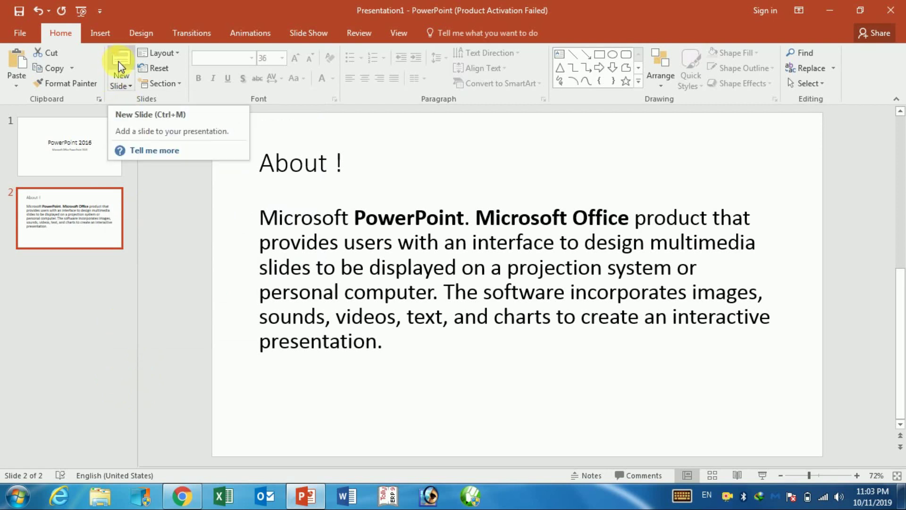
{"action": "left_click", "coordinate": [147, 281]}
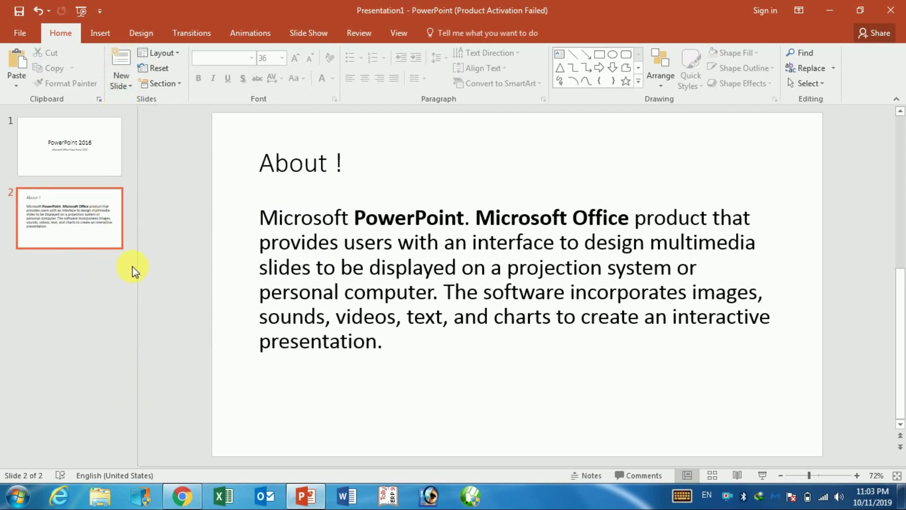
{"action": "left_click", "coordinate": [61, 154]}
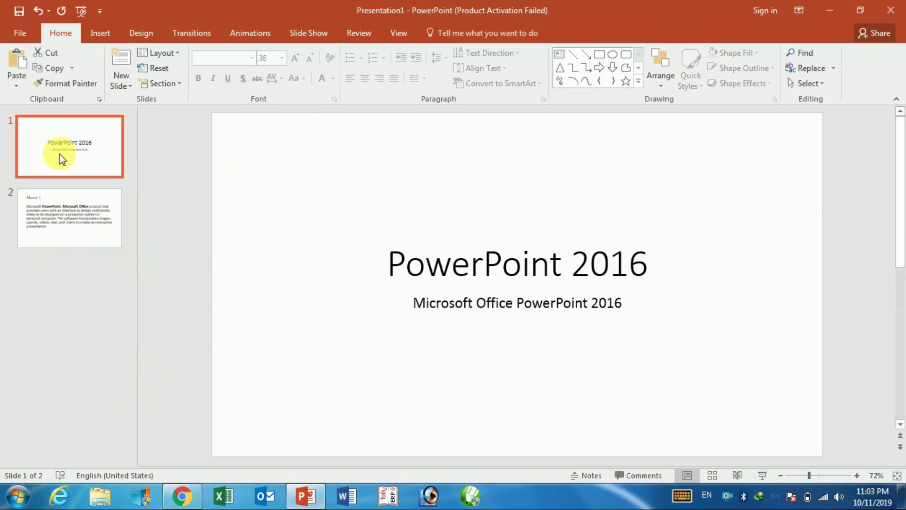
{"action": "left_click", "coordinate": [78, 214]}
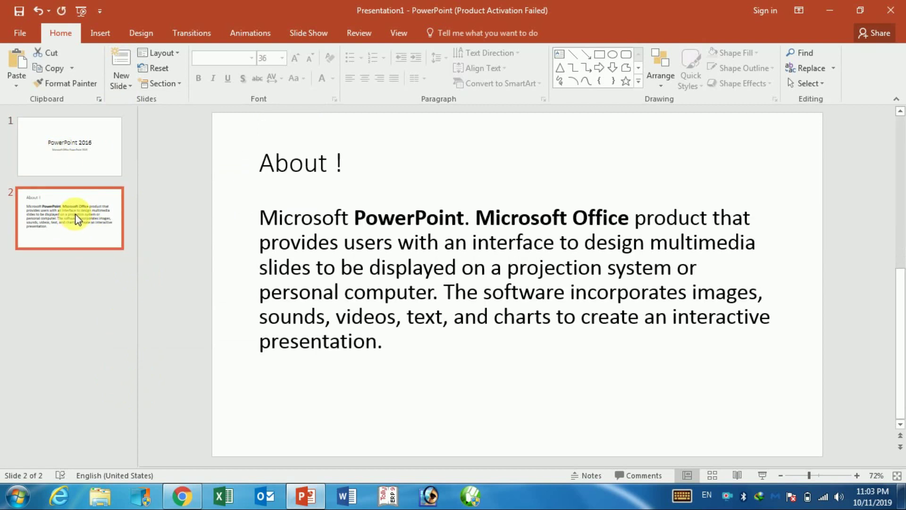
{"action": "key", "text": "ctrl+m"}
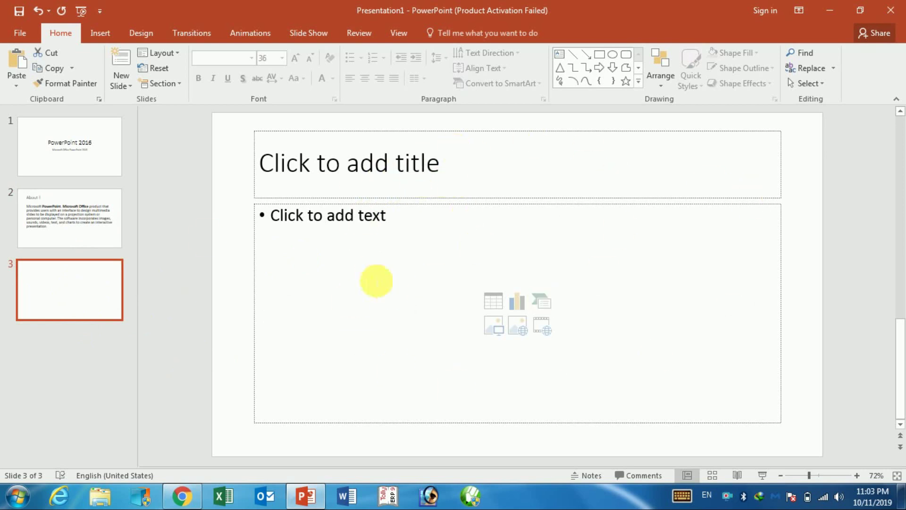
{"action": "left_click", "coordinate": [172, 55]}
{"action": "left_click", "coordinate": [172, 55]}
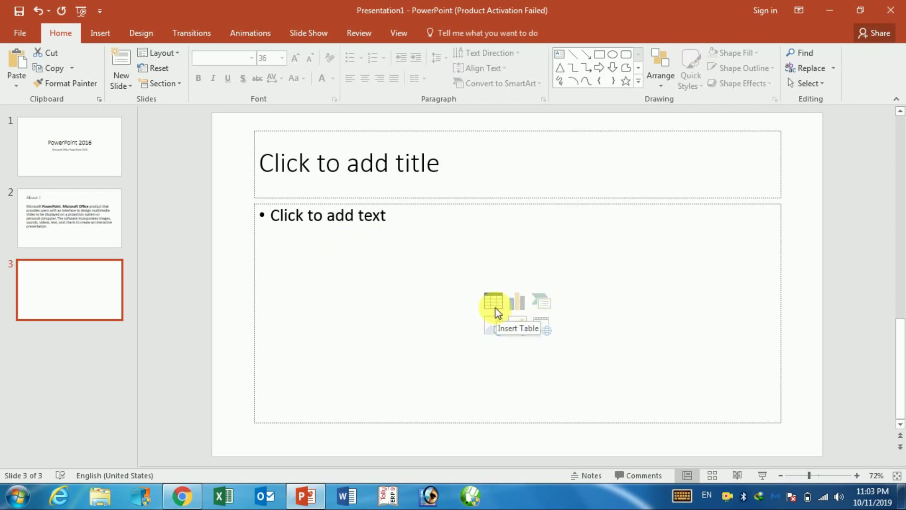
- Title slide 3 'Table' and insert a 5-column by 5-row table
{"action": "left_click", "coordinate": [333, 178]}
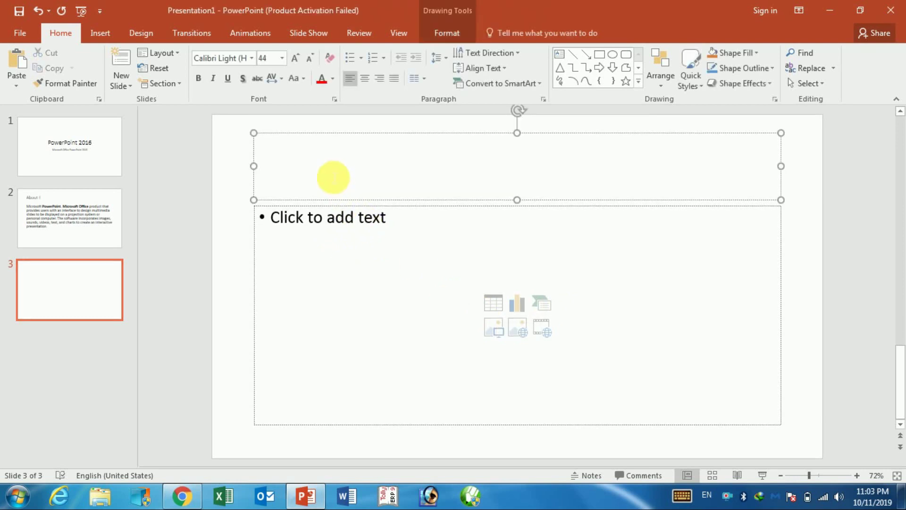
{"action": "type", "text": "T"}
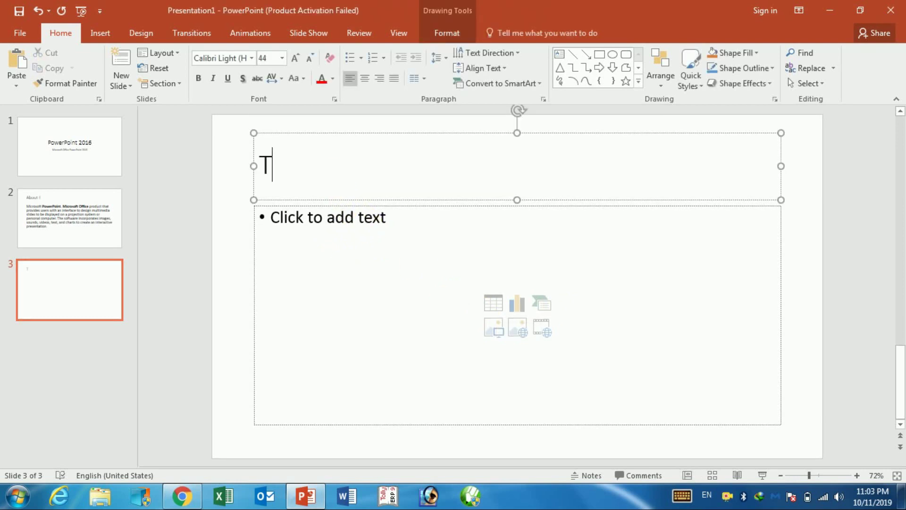
{"action": "type", "text": "able"}
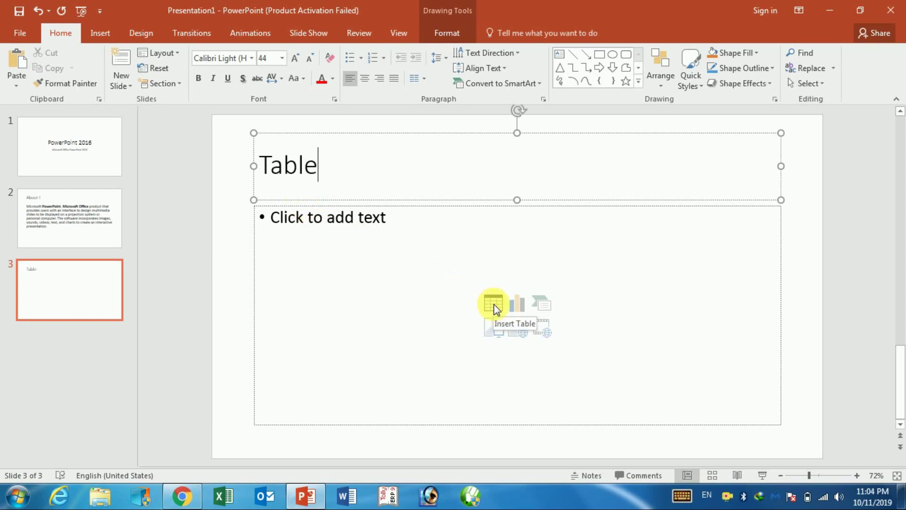
{"action": "left_click", "coordinate": [103, 42]}
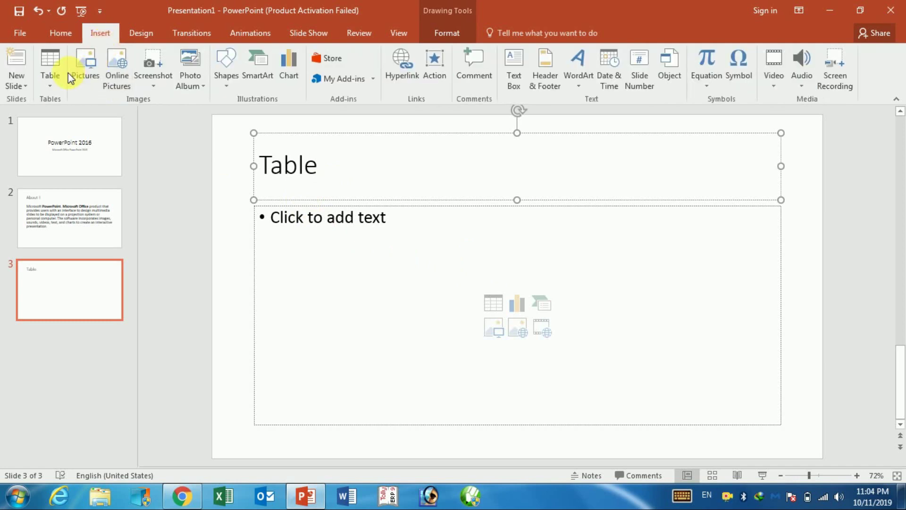
{"action": "left_click", "coordinate": [493, 307]}
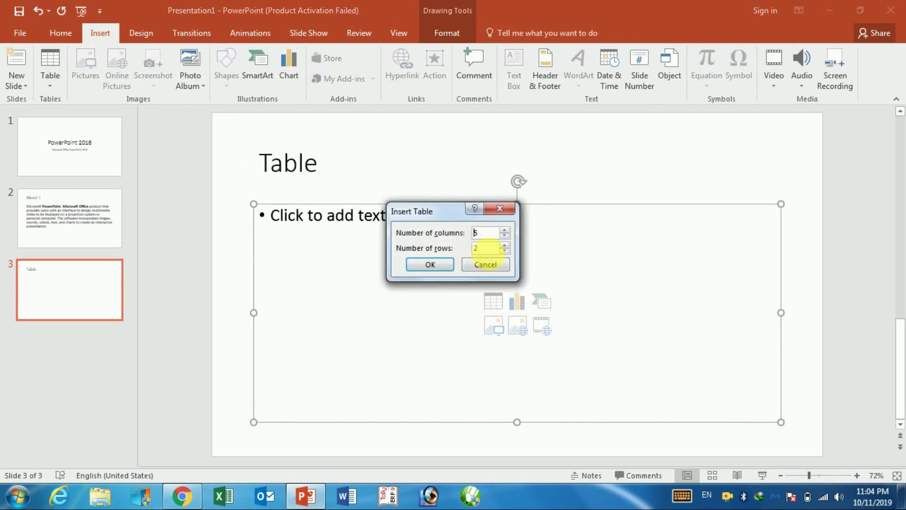
{"action": "key", "text": "Tab"}
{"action": "type", "text": "5"}
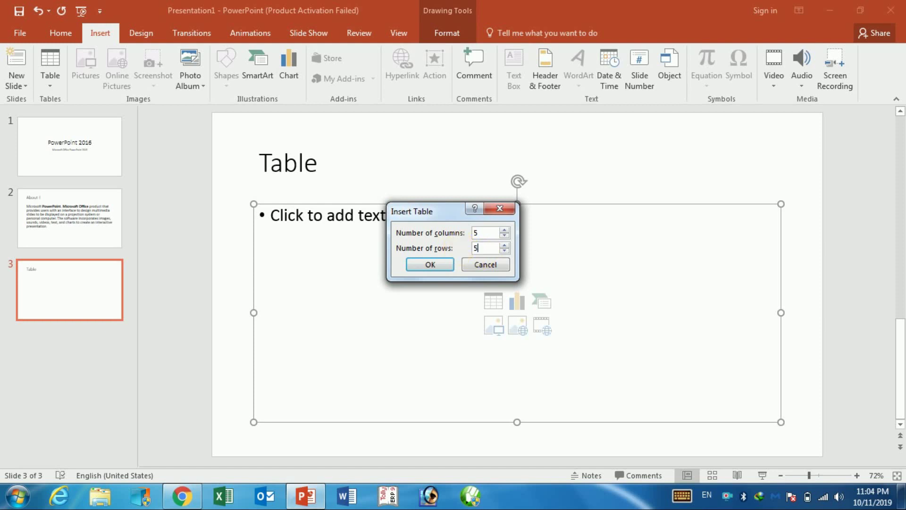
{"action": "left_click", "coordinate": [447, 263]}
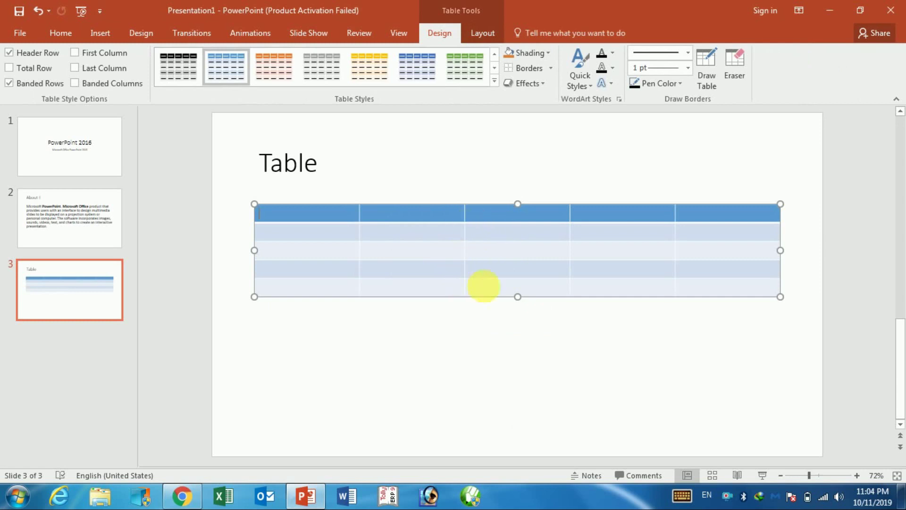
- Make the table rows taller and apply the black-header, grey-banded table style
{"action": "left_click_drag", "start_coordinate": [517, 297], "coordinate": [518, 324]}
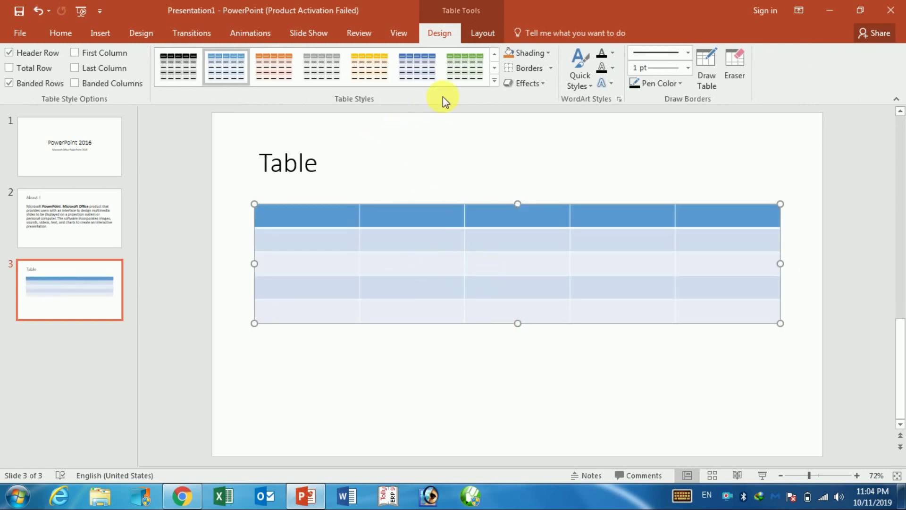
{"action": "left_click", "coordinate": [494, 81]}
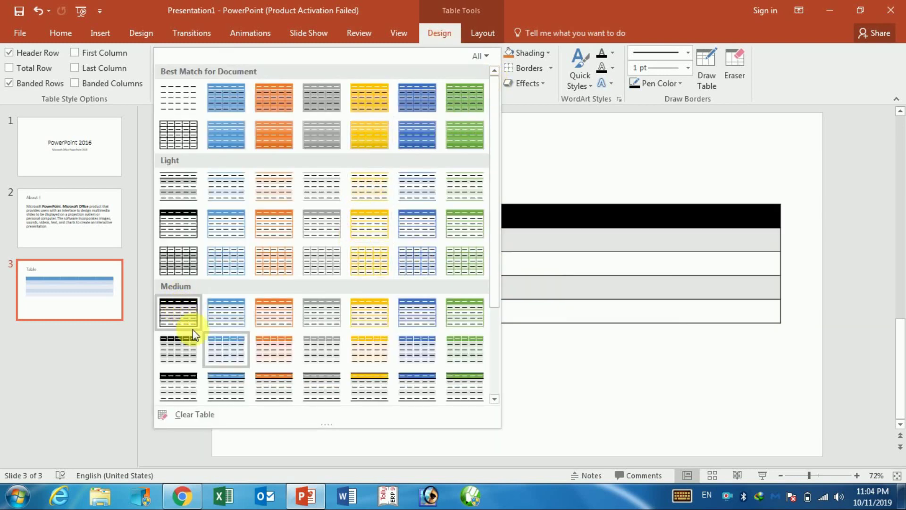
{"action": "left_click", "coordinate": [186, 358]}
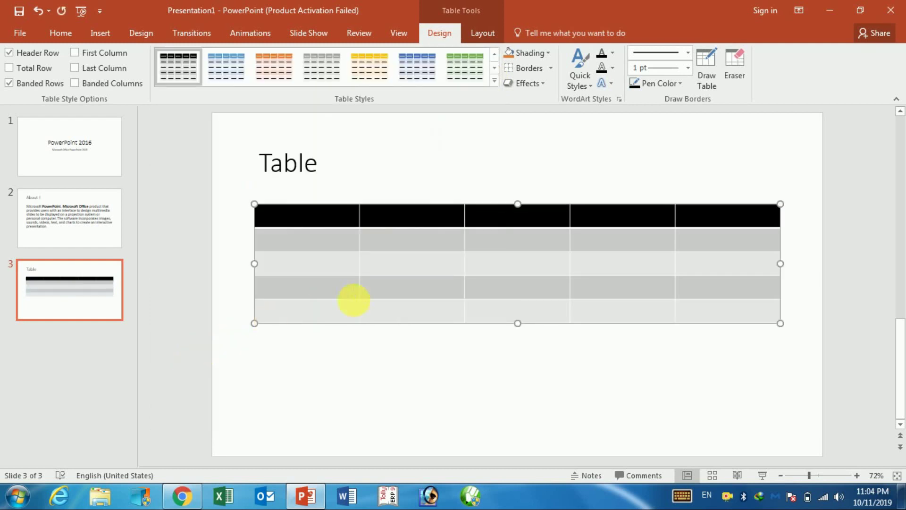
- Add a new blank slide 4 after the Table slide
{"action": "left_click", "coordinate": [109, 295]}
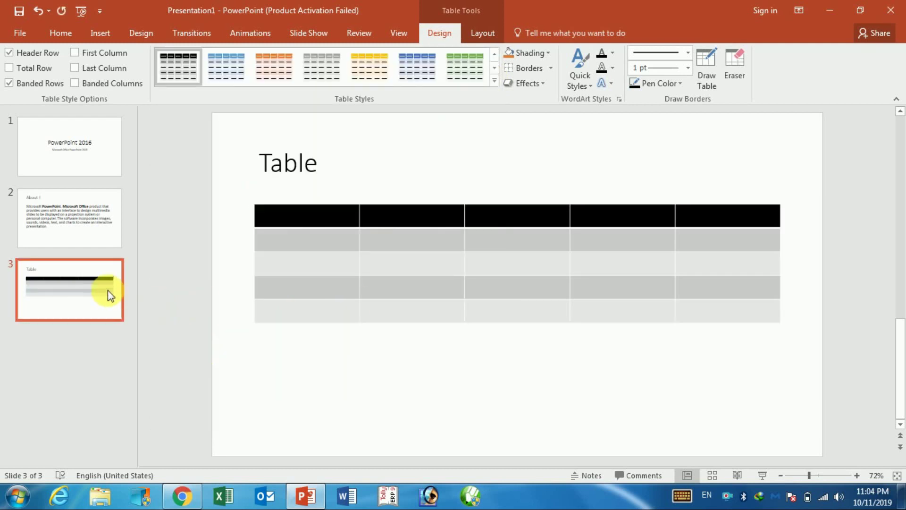
{"action": "left_click", "coordinate": [106, 327]}
{"action": "key", "text": "Return"}
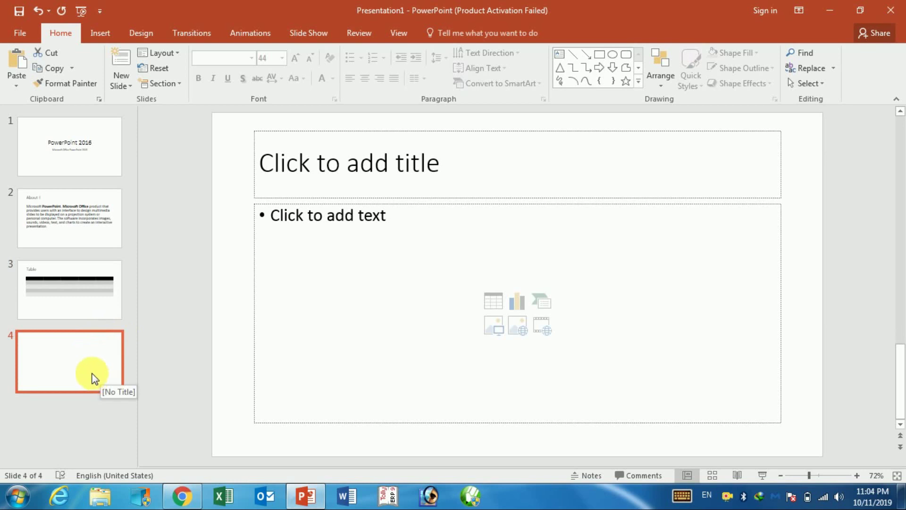
- Title slide 4 'Chart'
{"action": "left_click", "coordinate": [74, 305]}
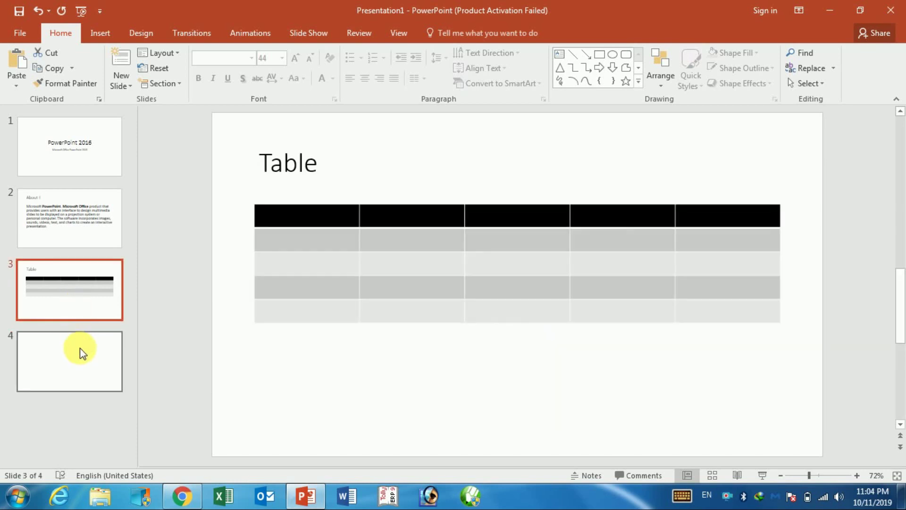
{"action": "left_click", "coordinate": [80, 352]}
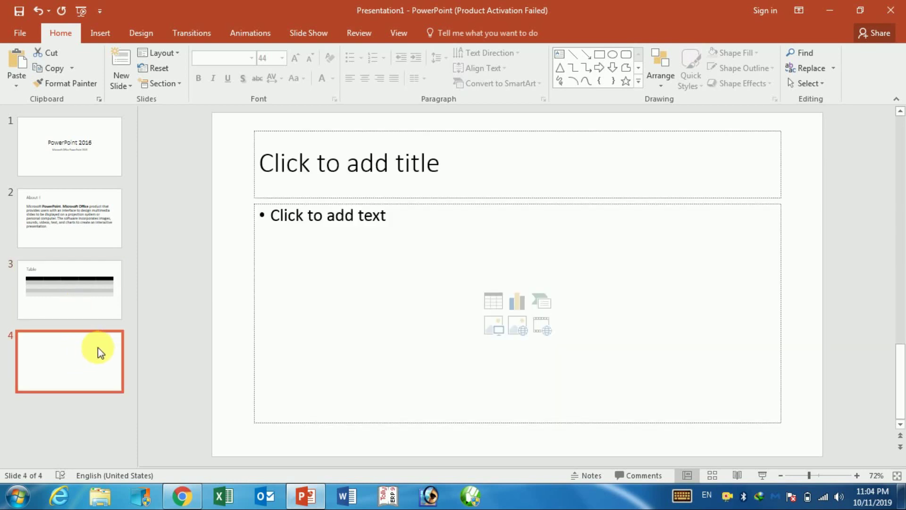
{"action": "left_click", "coordinate": [323, 176]}
{"action": "type", "text": "C"}
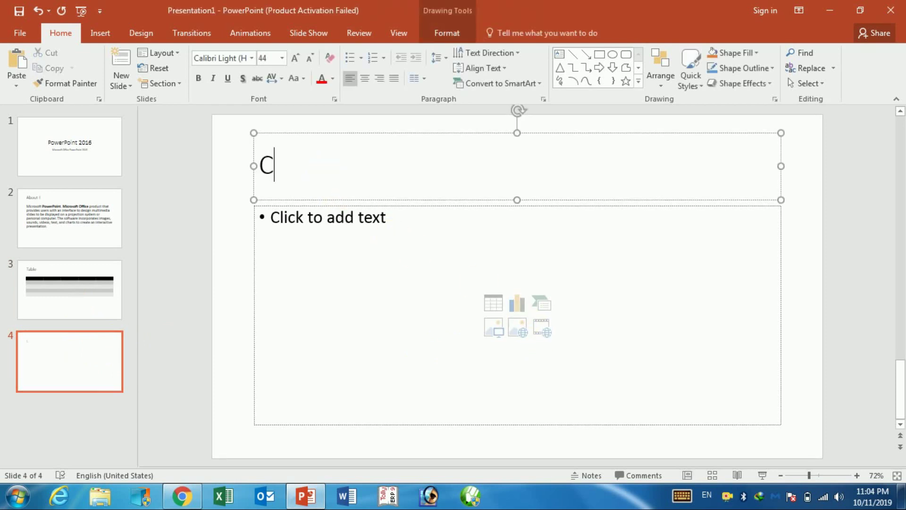
{"action": "type", "text": "harg"}
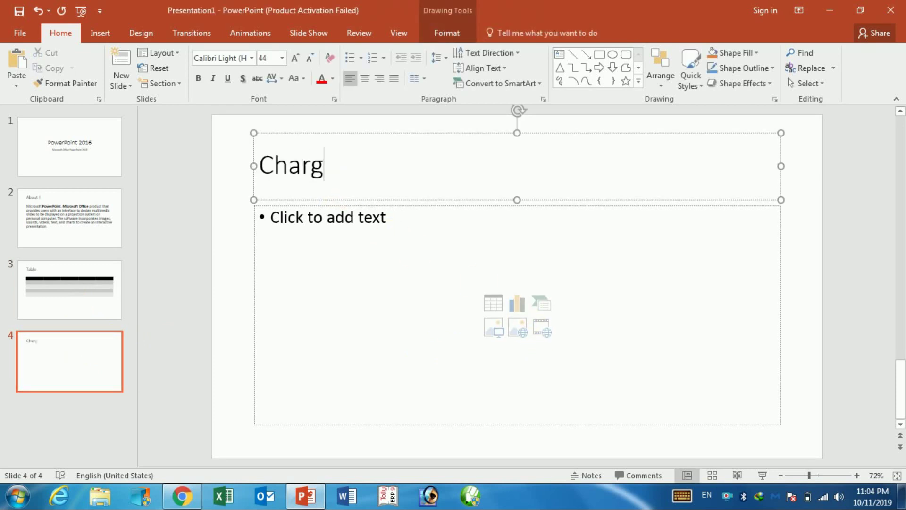
{"action": "key", "text": "BackSpace"}
{"action": "type", "text": "t"}
- Insert a default clustered column chart on slide 4 and close its data sheet
{"action": "left_click", "coordinate": [363, 251]}
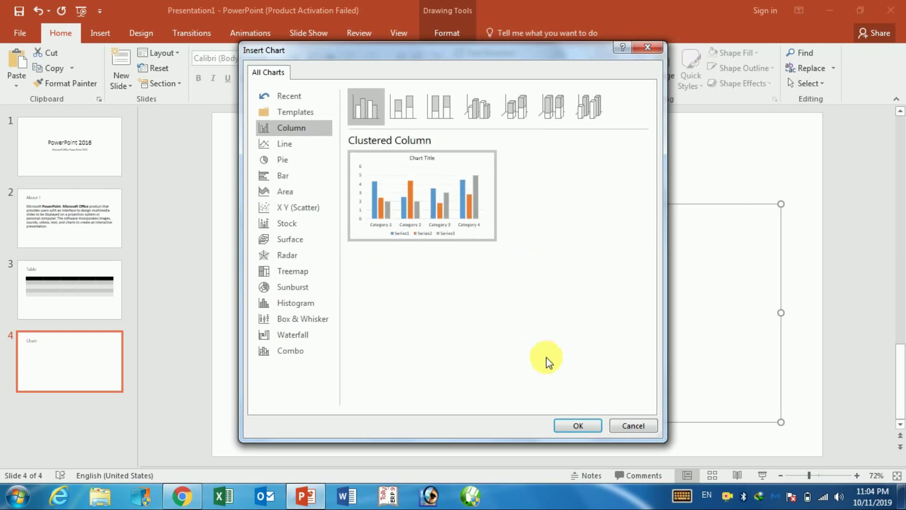
{"action": "left_click", "coordinate": [578, 425]}
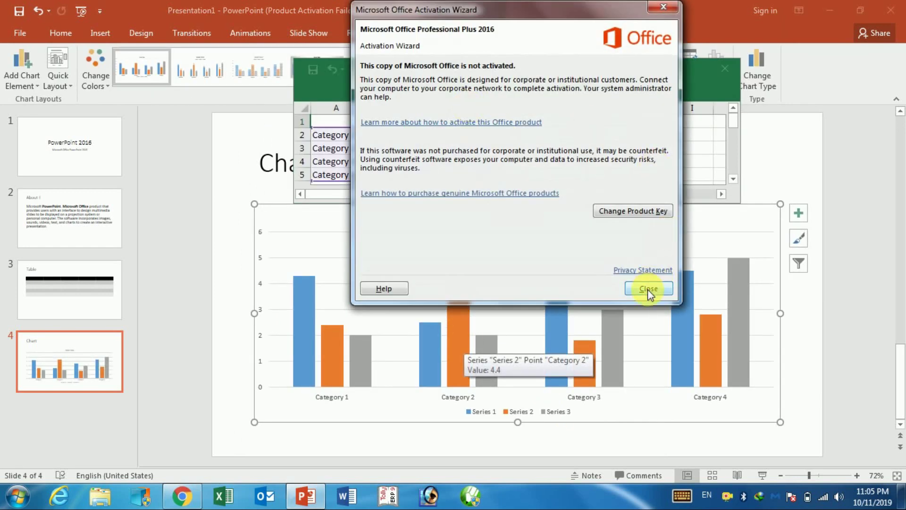
{"action": "left_click", "coordinate": [649, 290]}
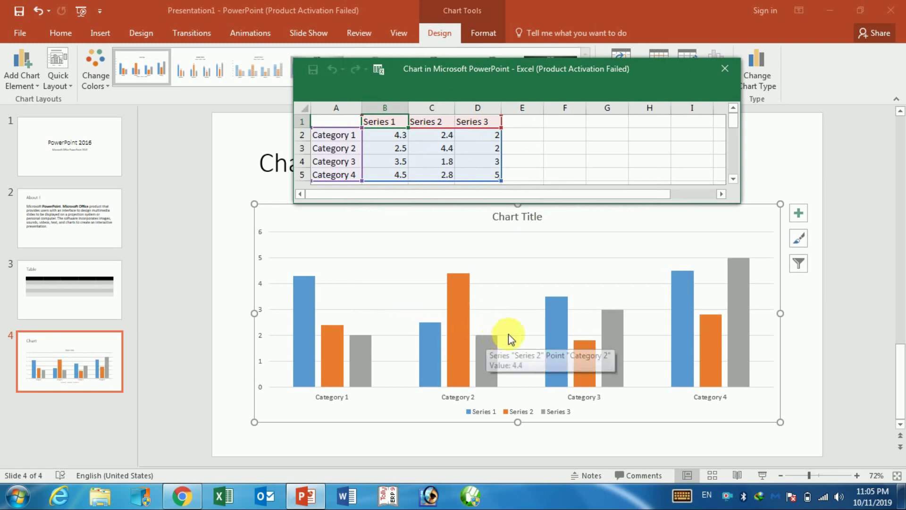
{"action": "left_click", "coordinate": [726, 69]}
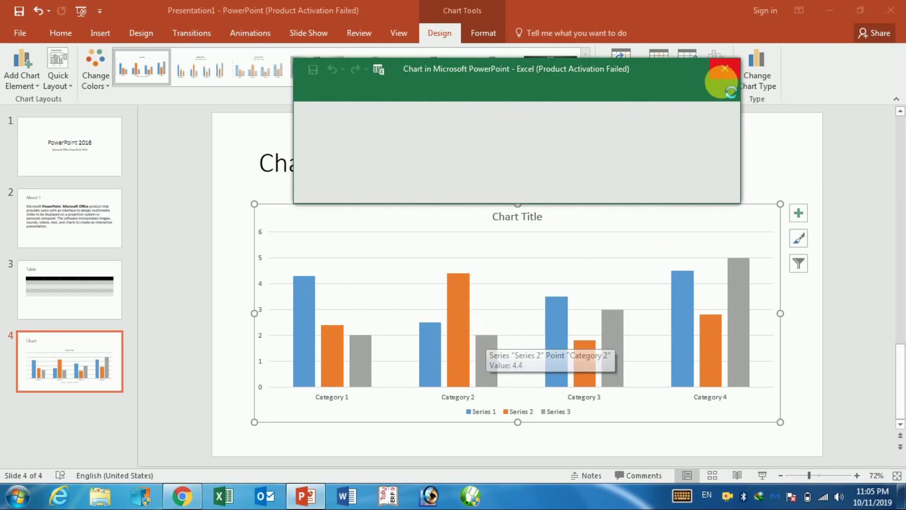
{"action": "key", "text": "alt+Tab"}
{"action": "left_click", "coordinate": [324, 485]}
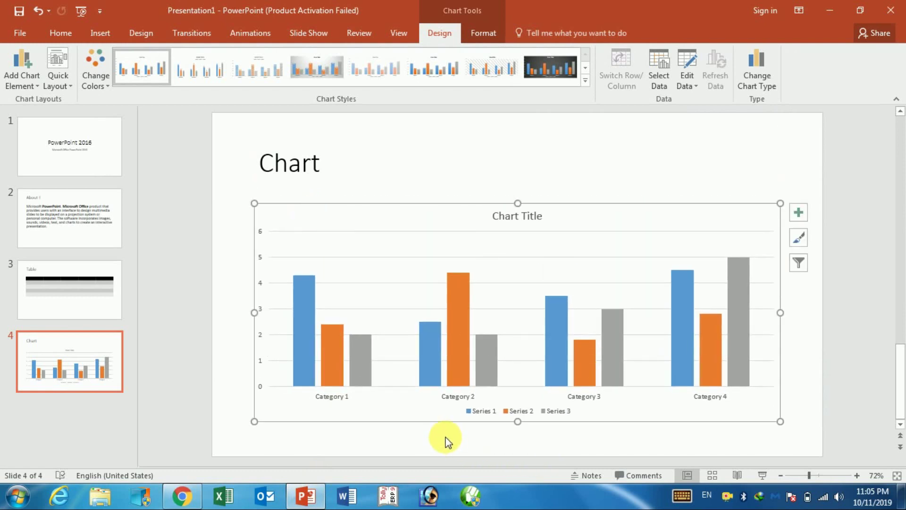
{"action": "left_click", "coordinate": [76, 360]}
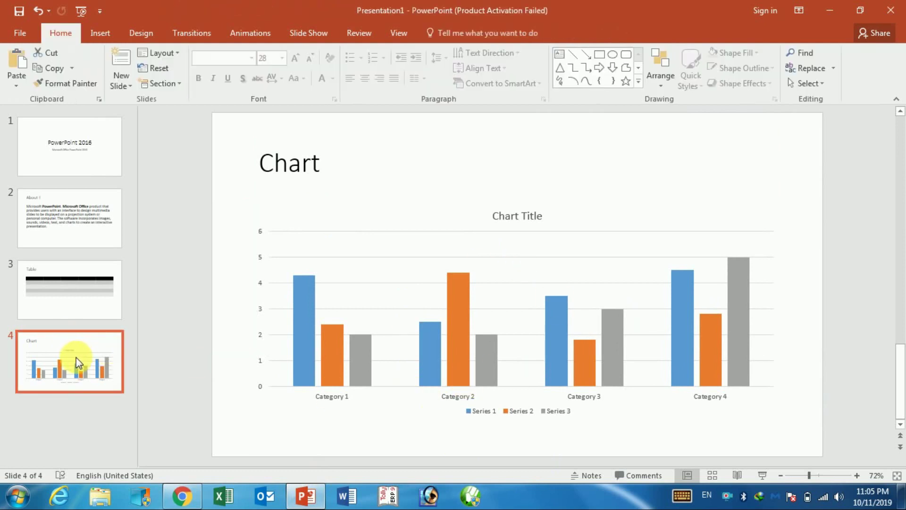
- Add a new slide after the Chart slide and title it 'SmartArt'
{"action": "key", "text": "Return"}
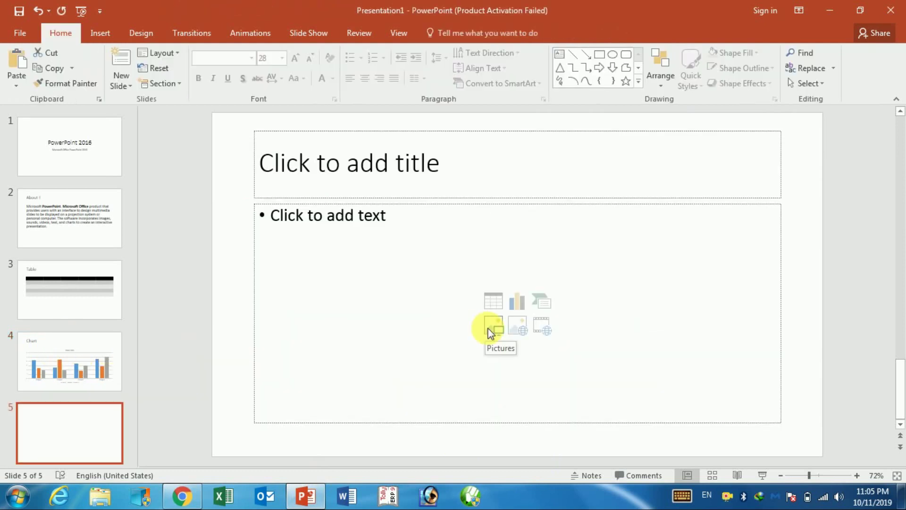
{"action": "left_click", "coordinate": [351, 178]}
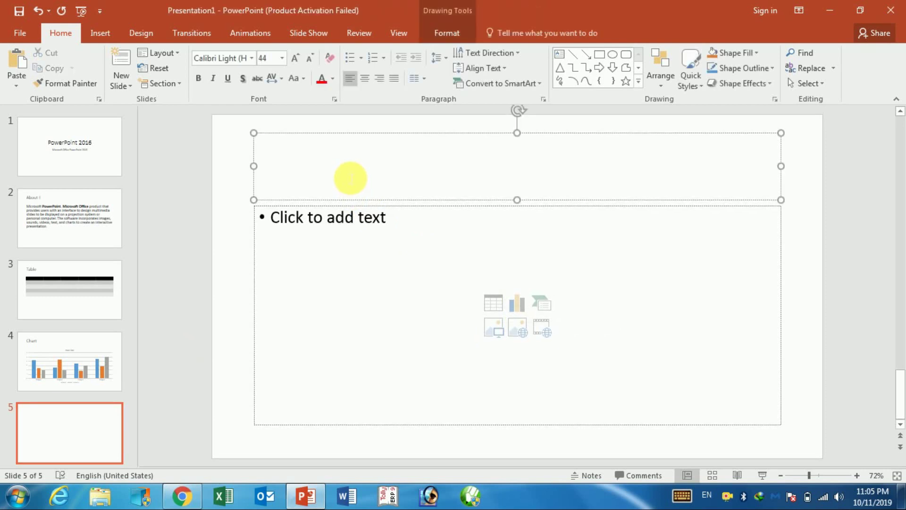
{"action": "type", "text": "S"}
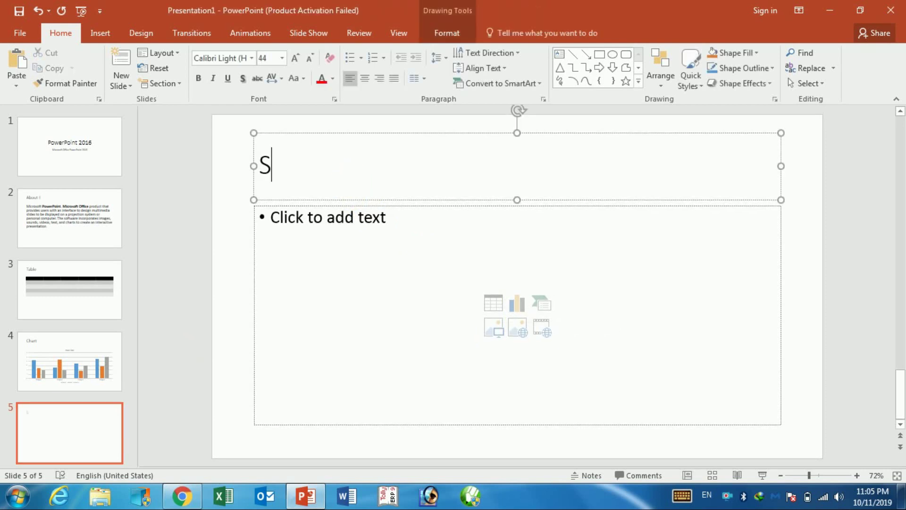
{"action": "type", "text": "mar"}
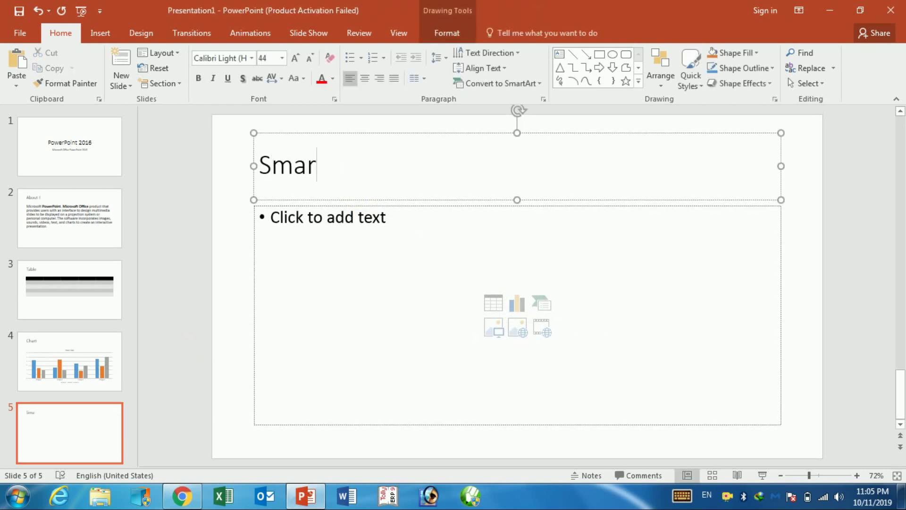
{"action": "type", "text": "tArt"}
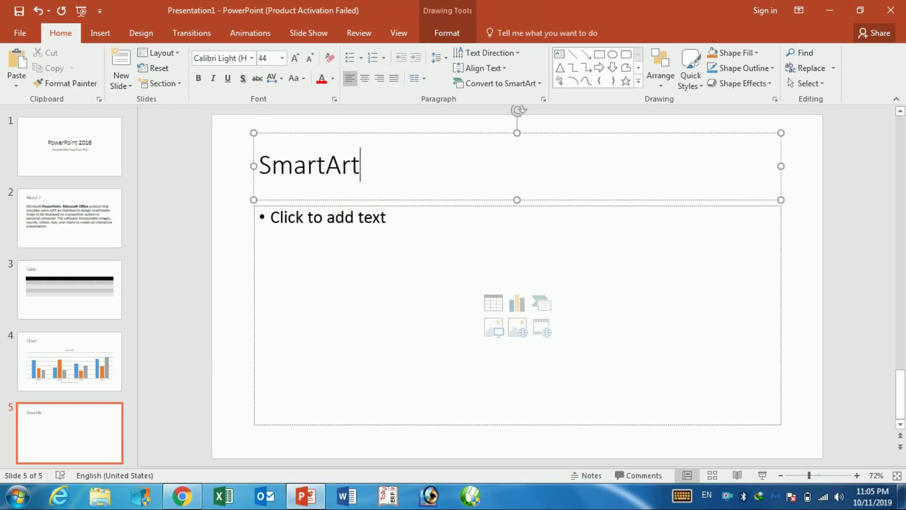
{"action": "left_click", "coordinate": [372, 239]}
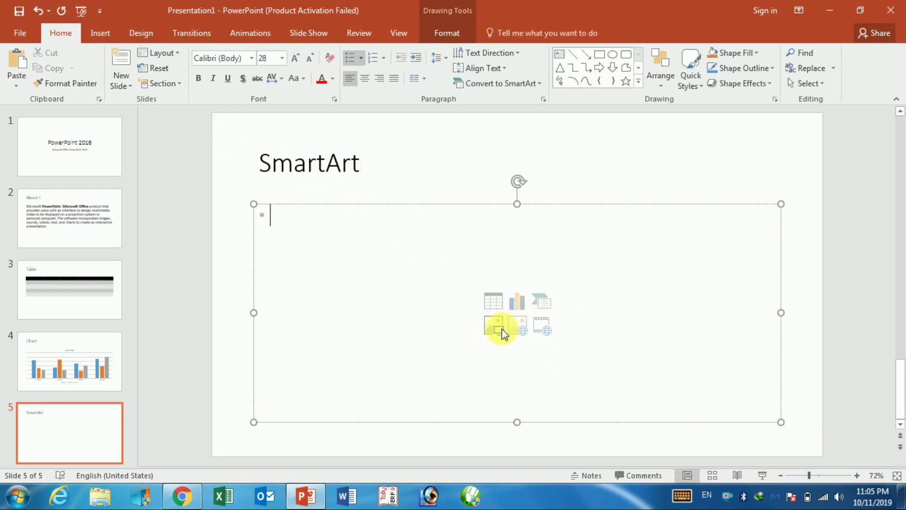
- Look through the Insert tab's video options without inserting, then bring up the SmartArt graphic chooser
{"action": "left_click", "coordinate": [101, 30]}
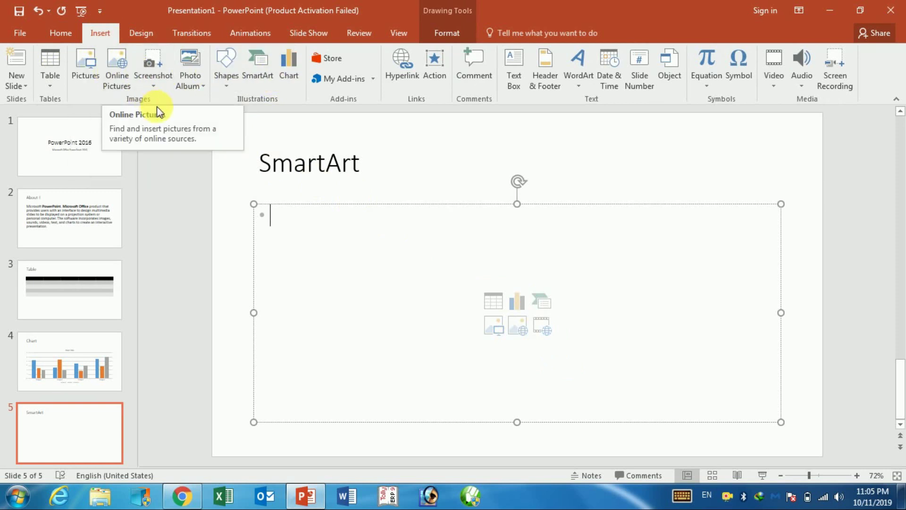
{"action": "left_click", "coordinate": [776, 78]}
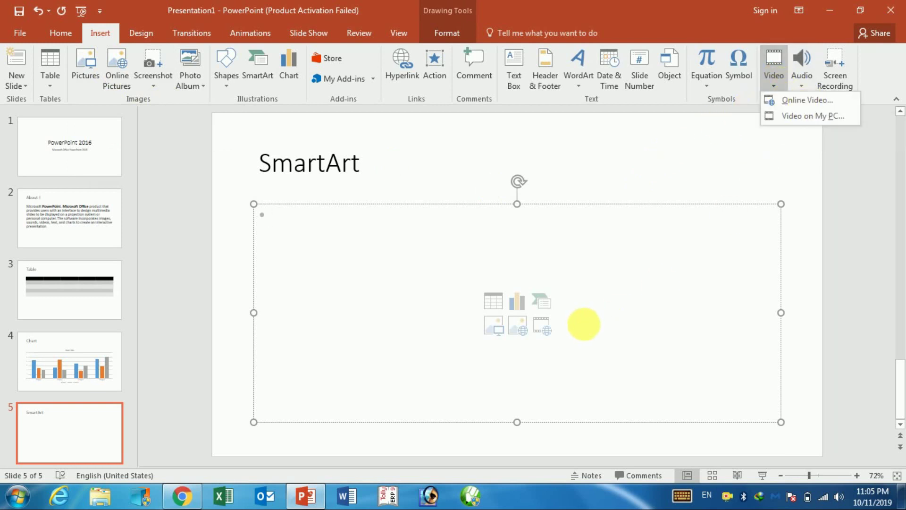
{"action": "left_click", "coordinate": [584, 325]}
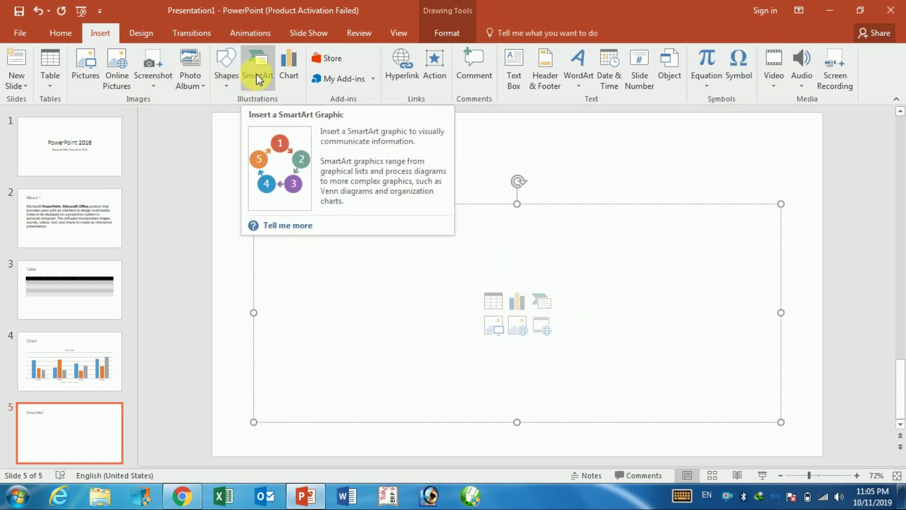
{"action": "left_click", "coordinate": [544, 307]}
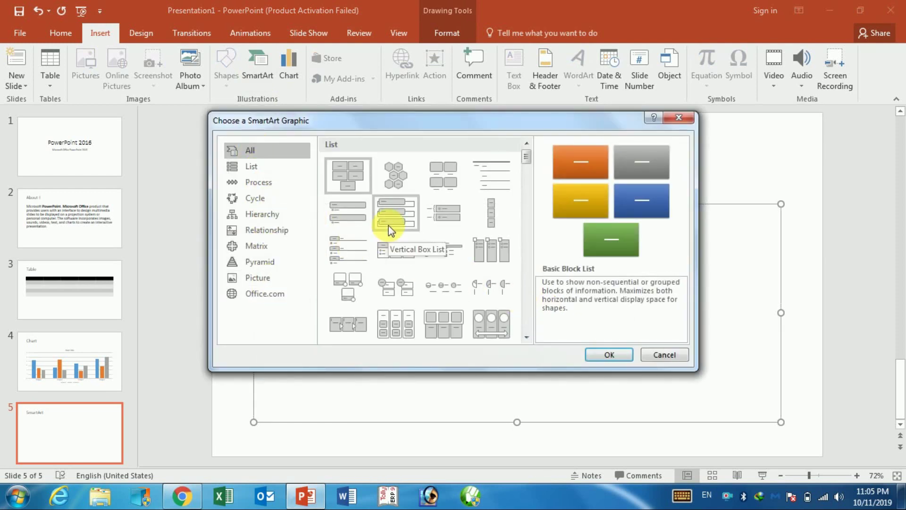
- Browse the List, Process and Cycle categories and insert the Segmented Cycle layout
{"action": "left_click", "coordinate": [255, 169]}
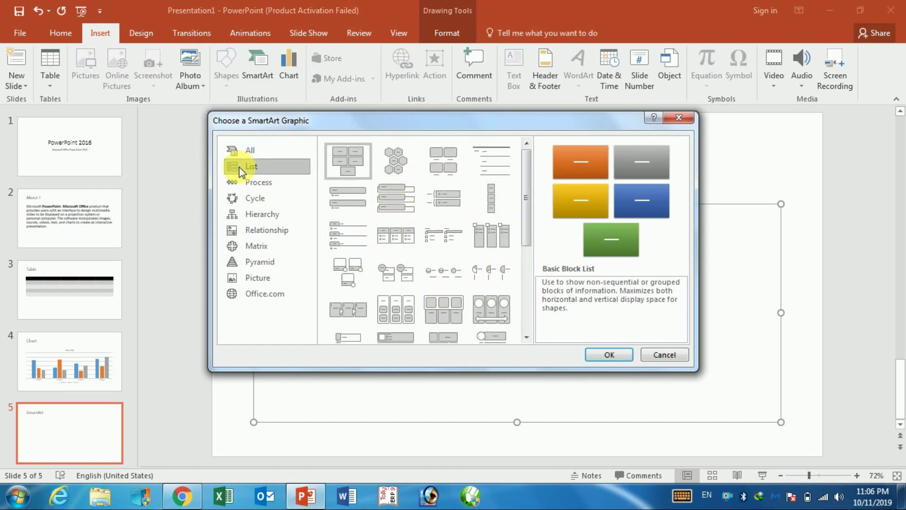
{"action": "left_click", "coordinate": [256, 184]}
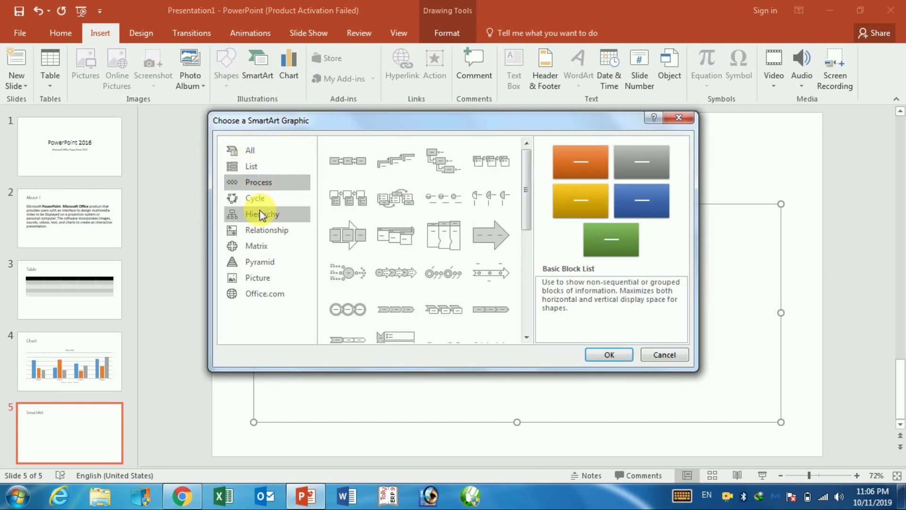
{"action": "left_click", "coordinate": [260, 198]}
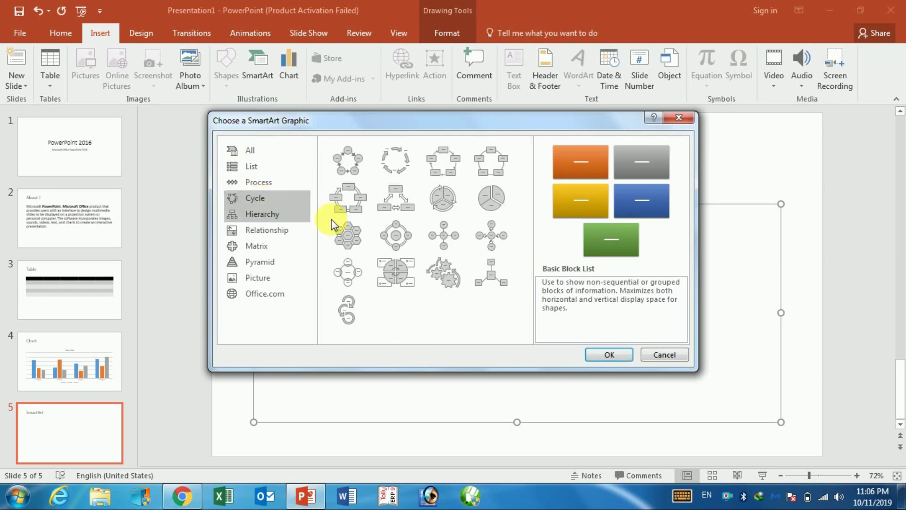
{"action": "left_click", "coordinate": [438, 210]}
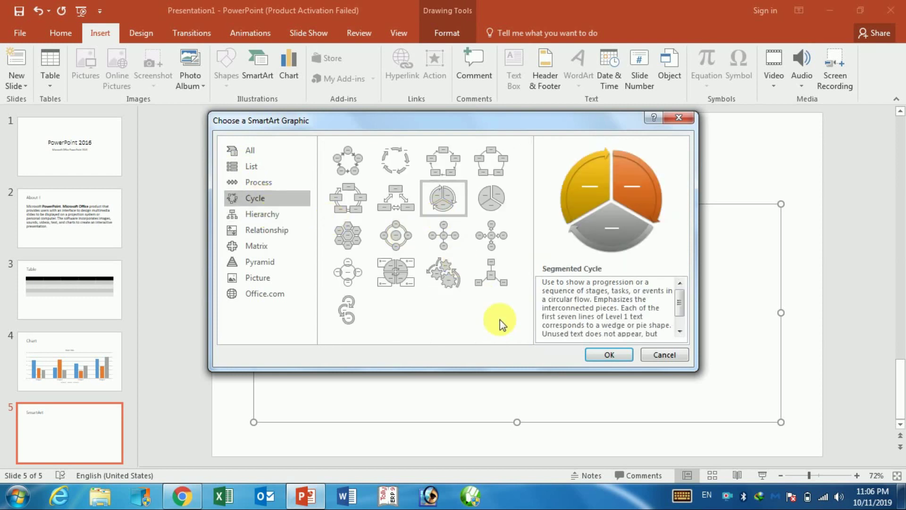
{"action": "left_click", "coordinate": [607, 355]}
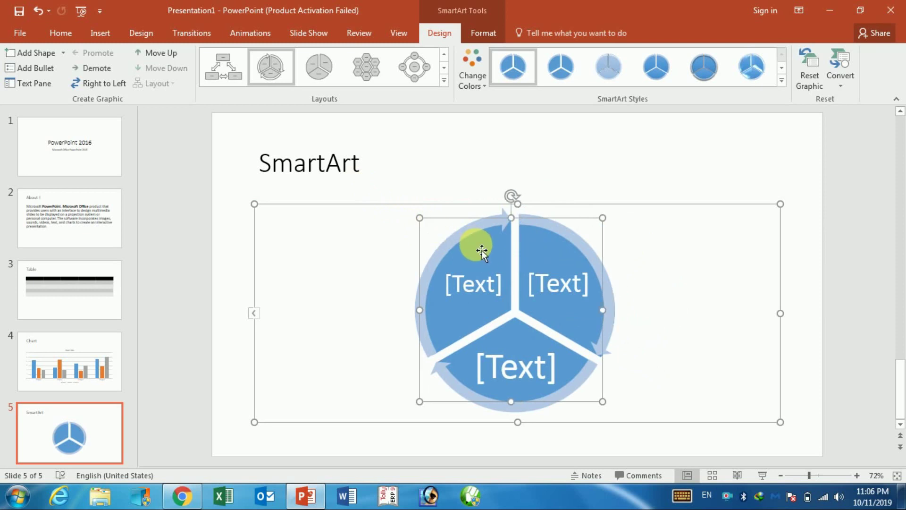
- Enlarge the cycle graphic slightly, apply a new SmartArt style and a yellow, orange and gray colour scheme
{"action": "left_click", "coordinate": [409, 213]}
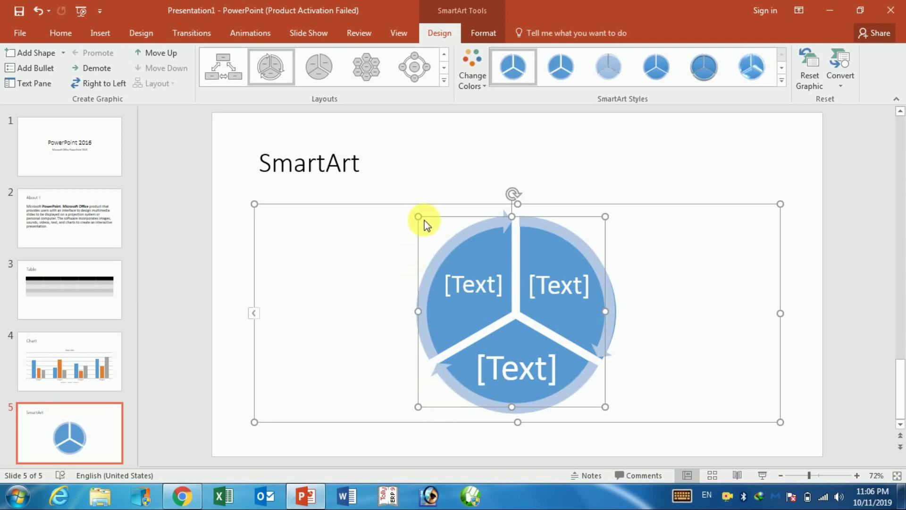
{"action": "left_click_drag", "start_coordinate": [425, 221], "coordinate": [415, 210]}
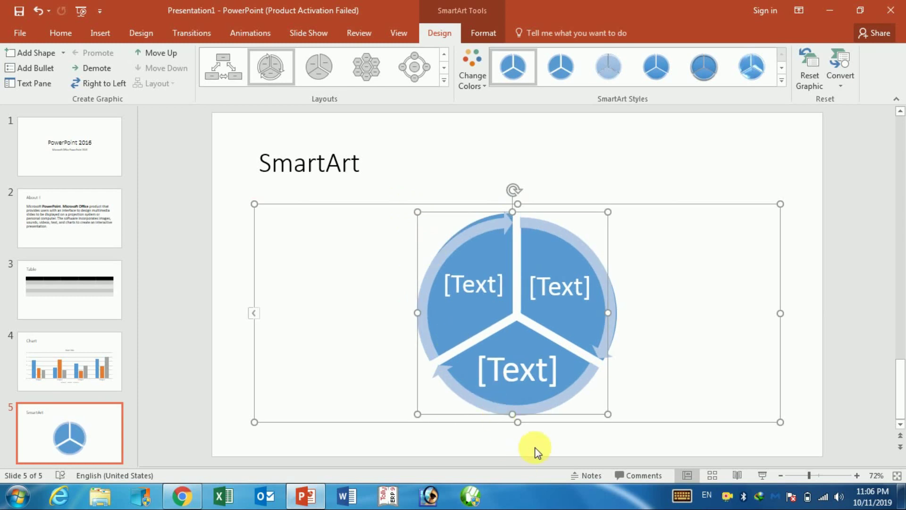
{"action": "left_click", "coordinate": [638, 402]}
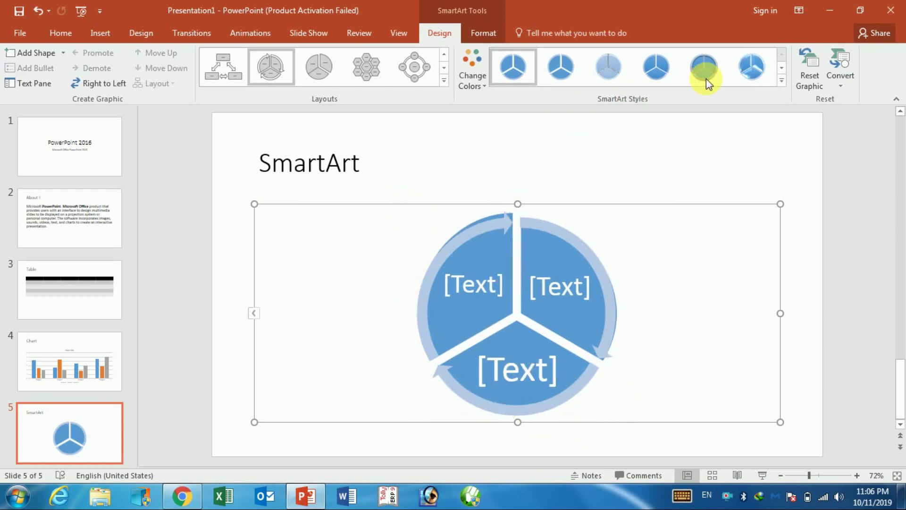
{"action": "left_click", "coordinate": [780, 84]}
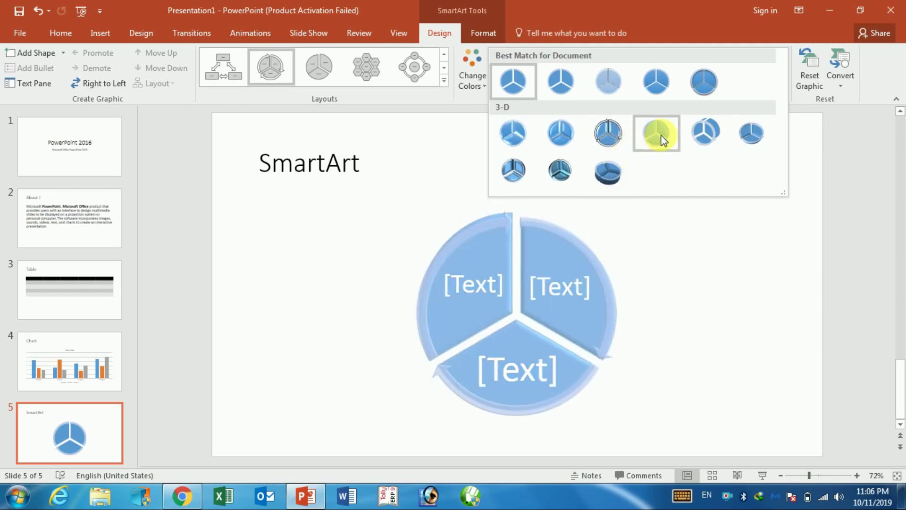
{"action": "left_click", "coordinate": [556, 78]}
{"action": "left_click", "coordinate": [480, 78]}
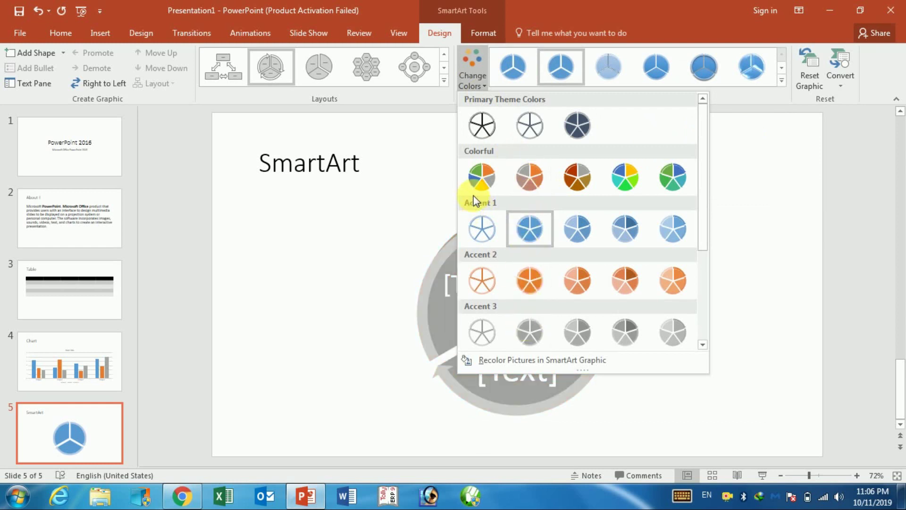
{"action": "left_click", "coordinate": [479, 178]}
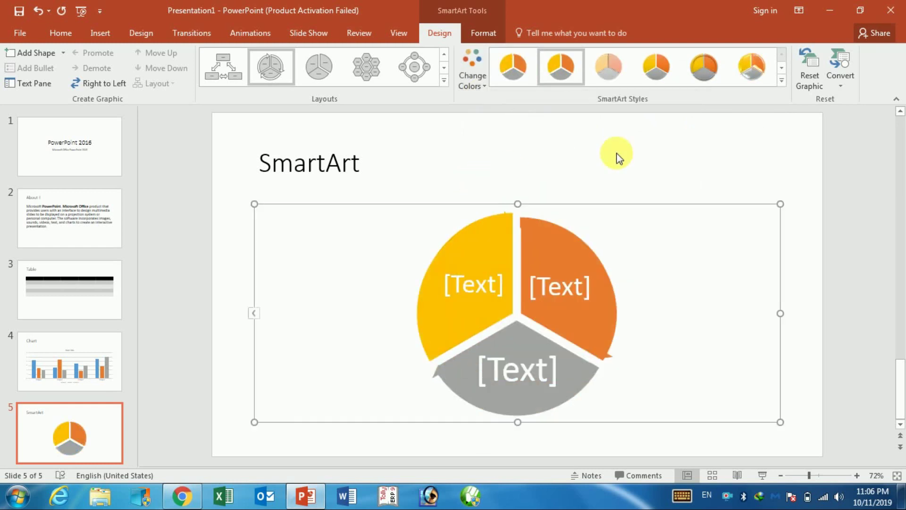
- Switch the SmartArt to the Gear layout and deselect it
{"action": "left_click", "coordinate": [444, 79]}
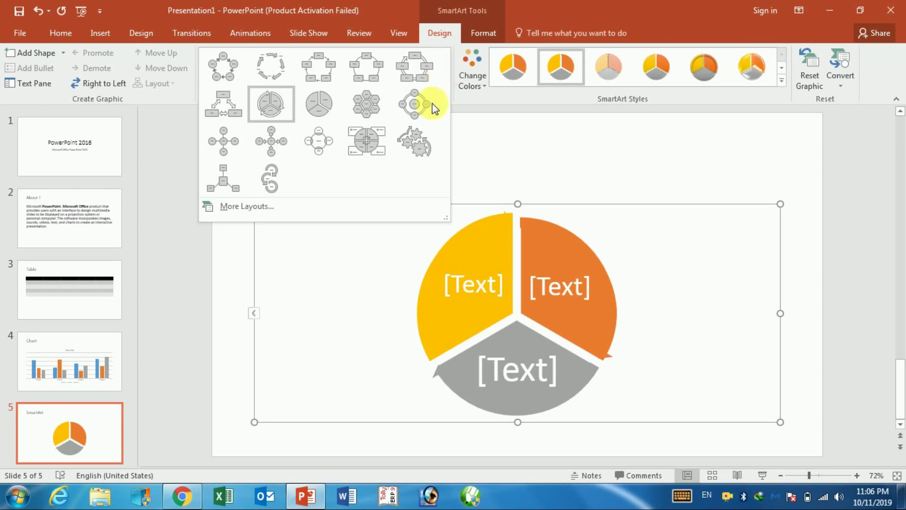
{"action": "left_click", "coordinate": [411, 147]}
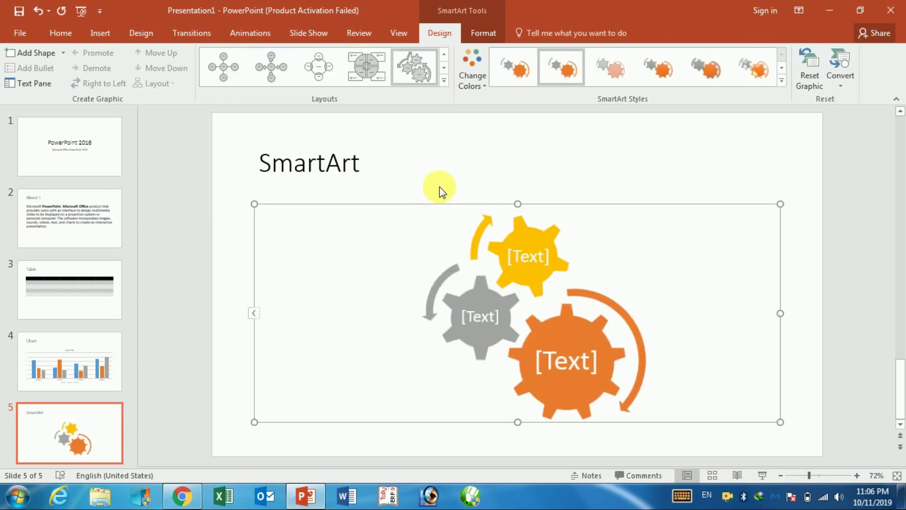
{"action": "left_click", "coordinate": [421, 181]}
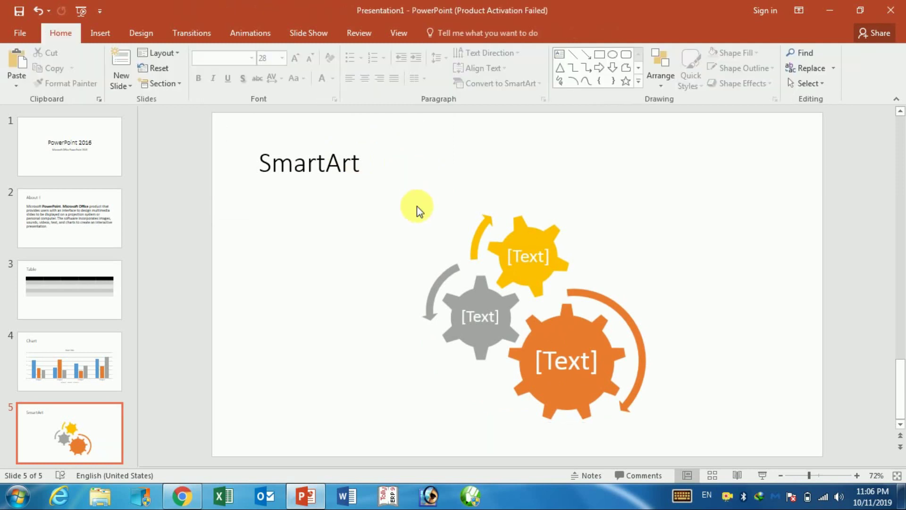
- Add two blank shapes to the gear SmartArt, by the orange and grey gears, then select slide 5
{"action": "left_click", "coordinate": [567, 327]}
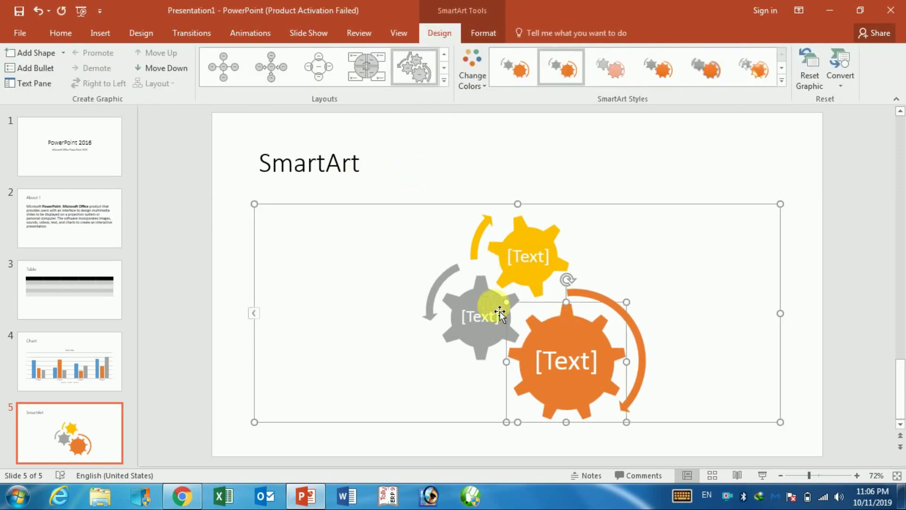
{"action": "left_click", "coordinate": [42, 53]}
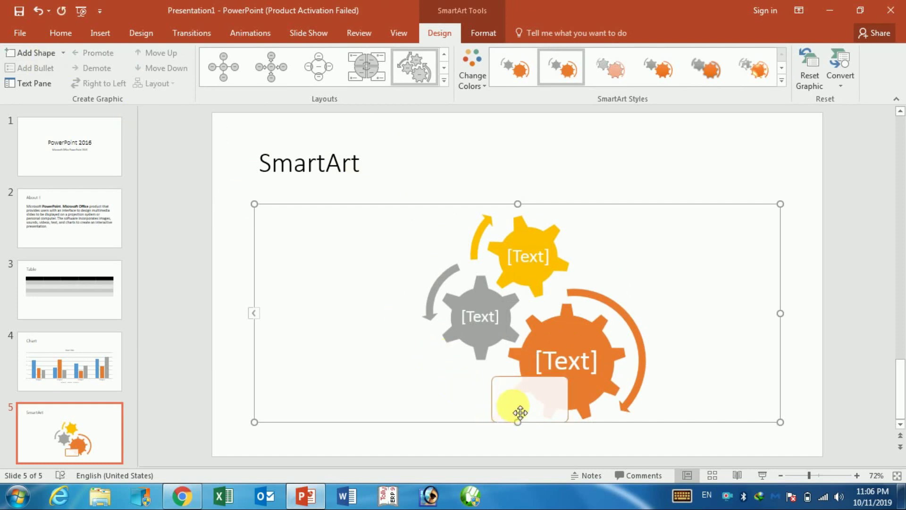
{"action": "left_click", "coordinate": [506, 399]}
{"action": "left_click", "coordinate": [396, 375]}
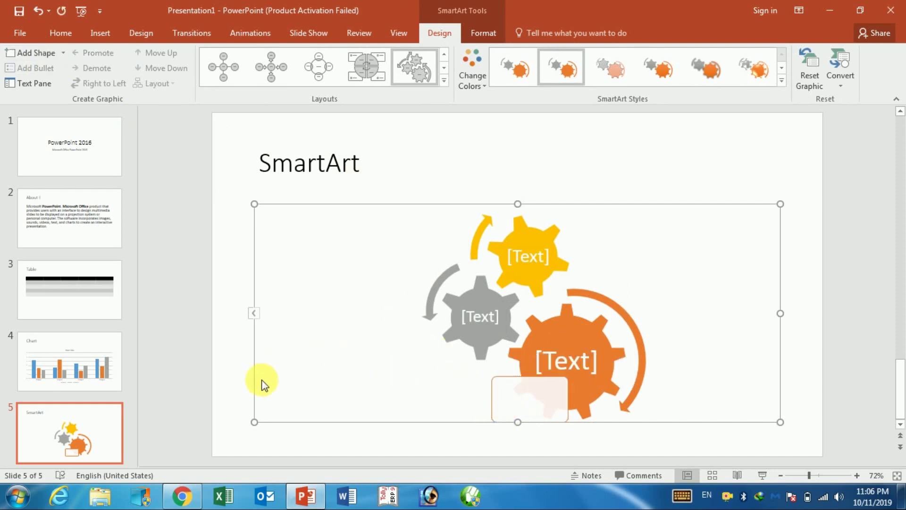
{"action": "left_click", "coordinate": [56, 53]}
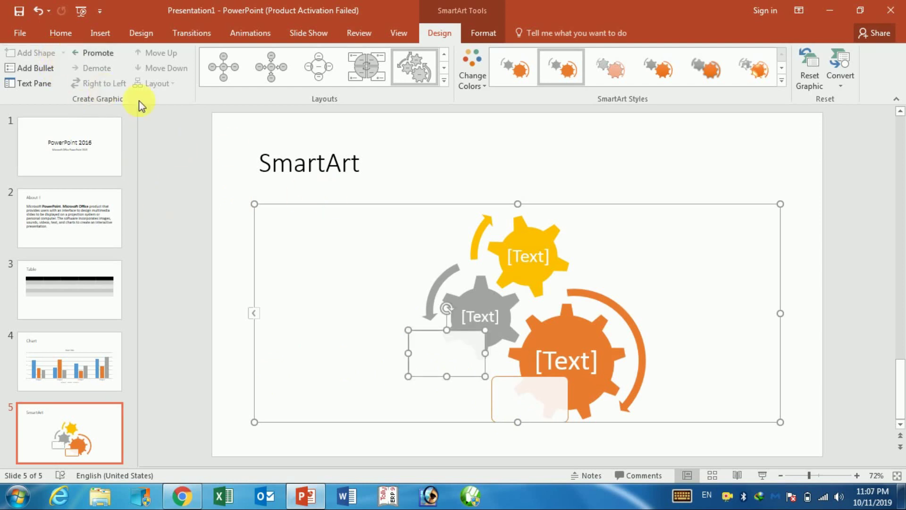
{"action": "left_click", "coordinate": [681, 193]}
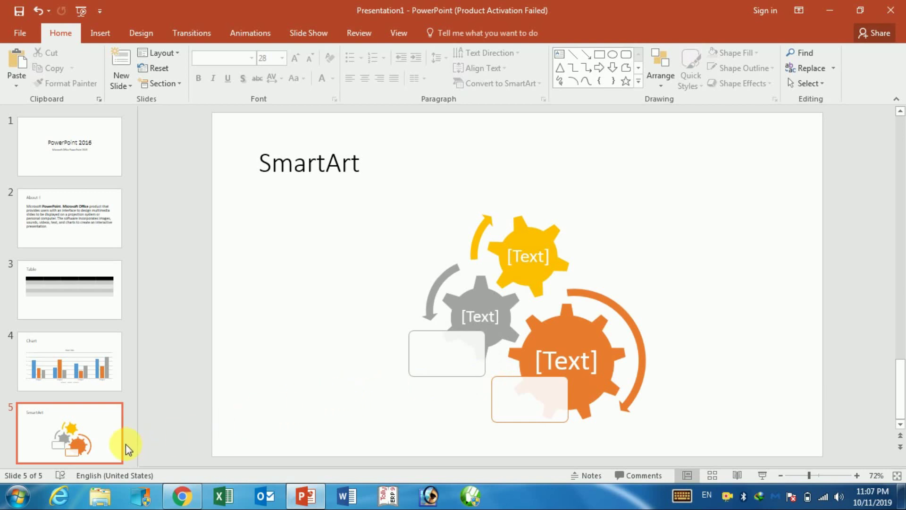
{"action": "left_click", "coordinate": [103, 427]}
- Add a sixth slide after slide 5 titled 'Picture'
{"action": "key", "text": "Return"}
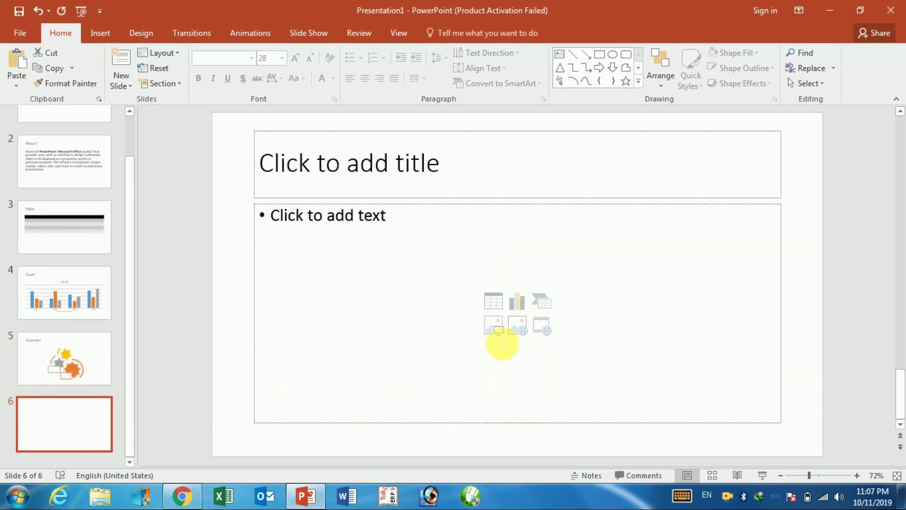
{"action": "left_click", "coordinate": [358, 179]}
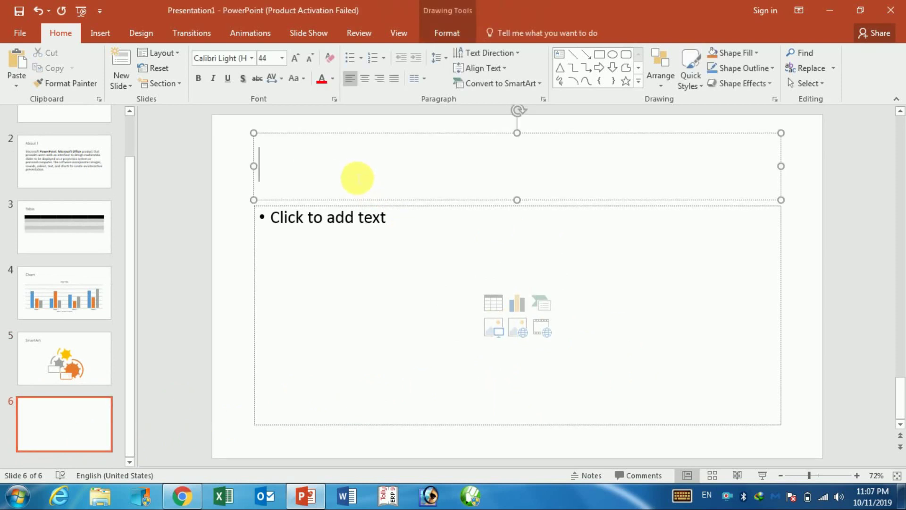
{"action": "type", "text": "P"}
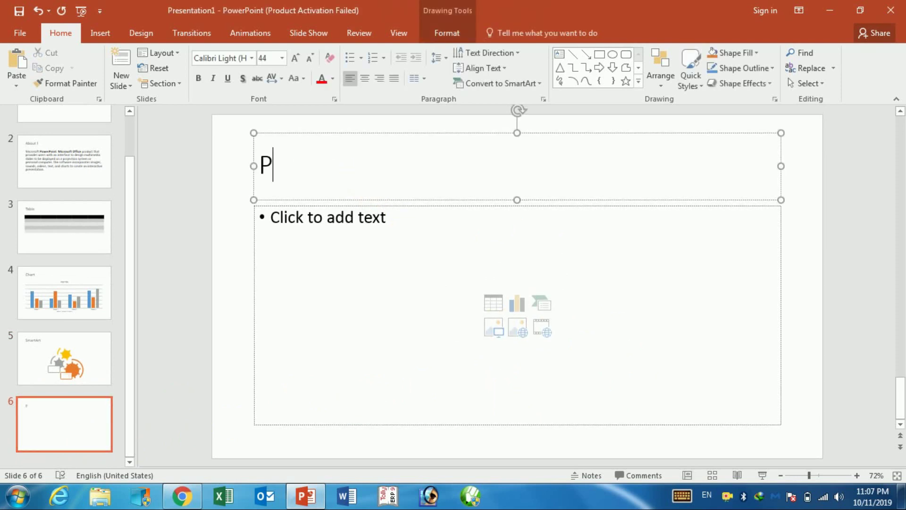
{"action": "type", "text": "icture"}
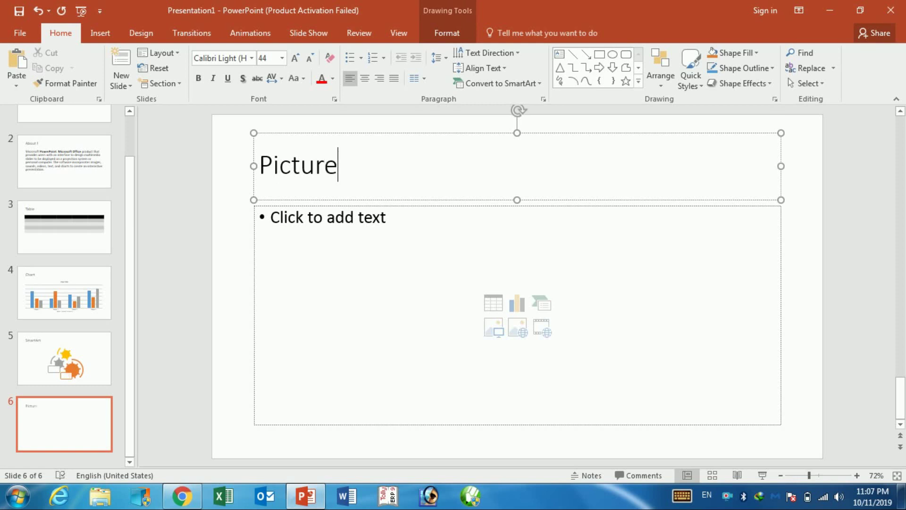
{"action": "left_click", "coordinate": [401, 283]}
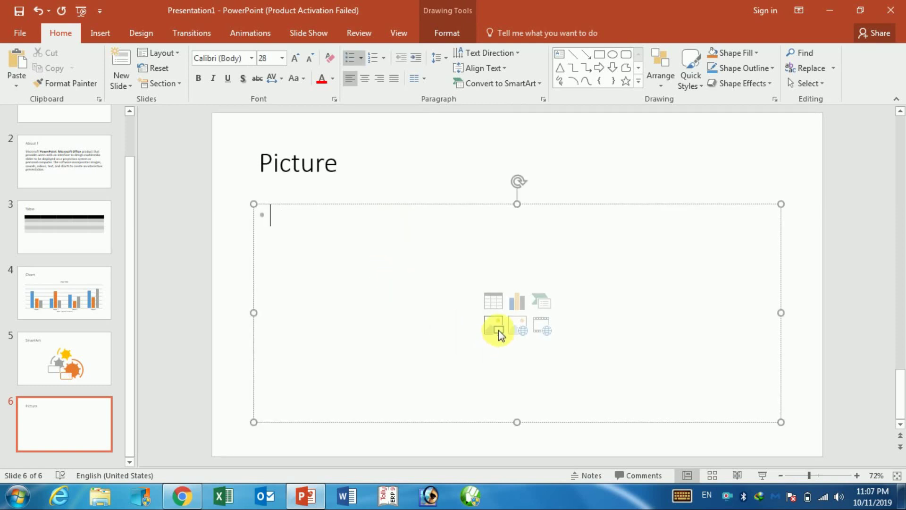
- Insert the Chrysanthemum photo from Sample Pictures into the Picture slide's content area
{"action": "left_click", "coordinate": [494, 326]}
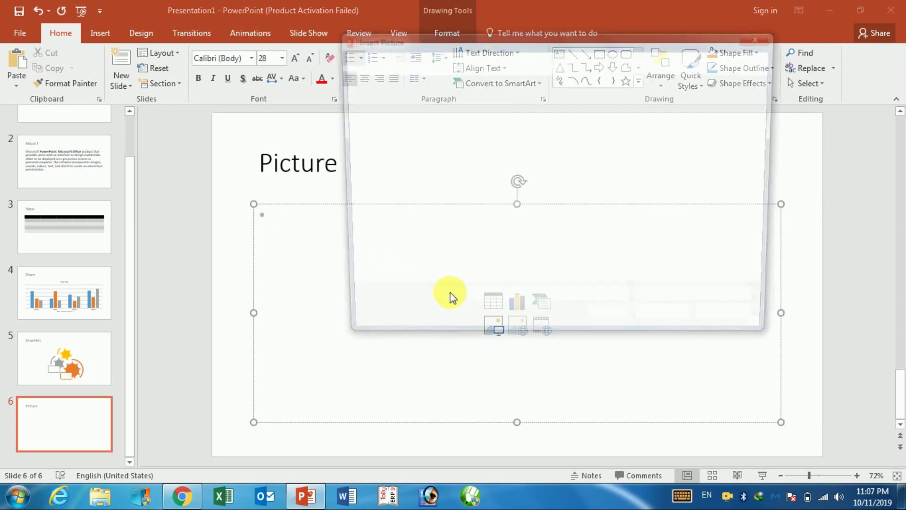
{"action": "double_click", "coordinate": [475, 246]}
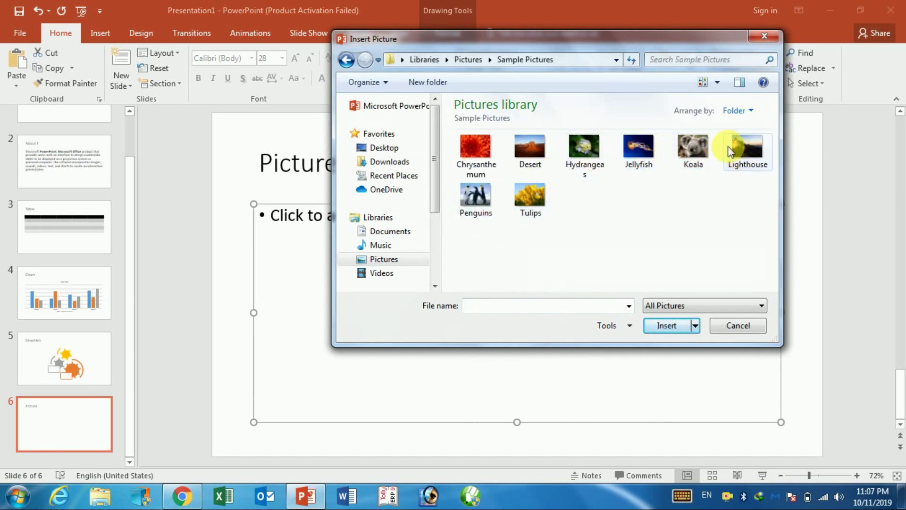
{"action": "left_click", "coordinate": [478, 193]}
{"action": "left_click", "coordinate": [476, 149]}
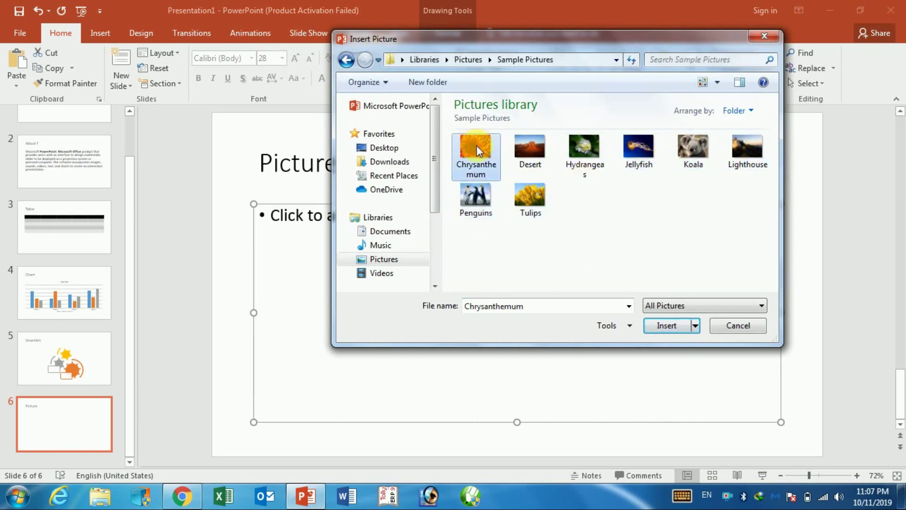
{"action": "left_click", "coordinate": [667, 325]}
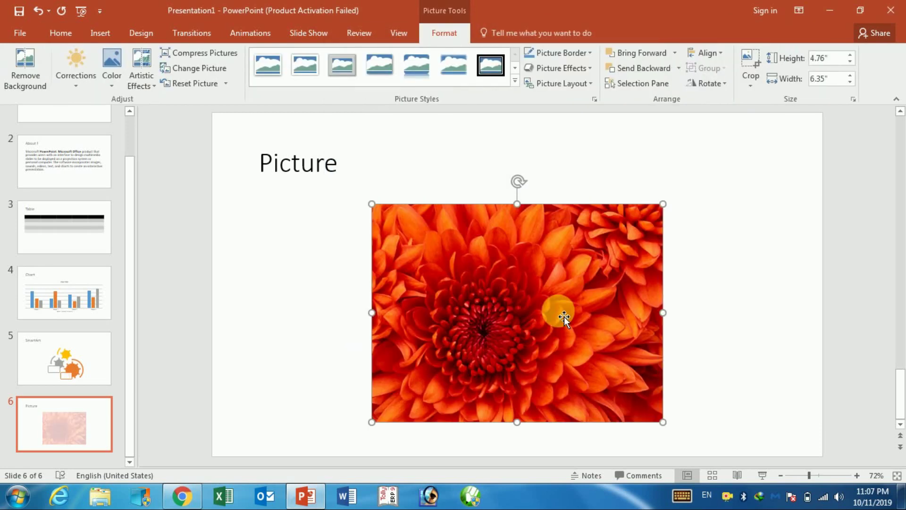
{"action": "left_click", "coordinate": [300, 282]}
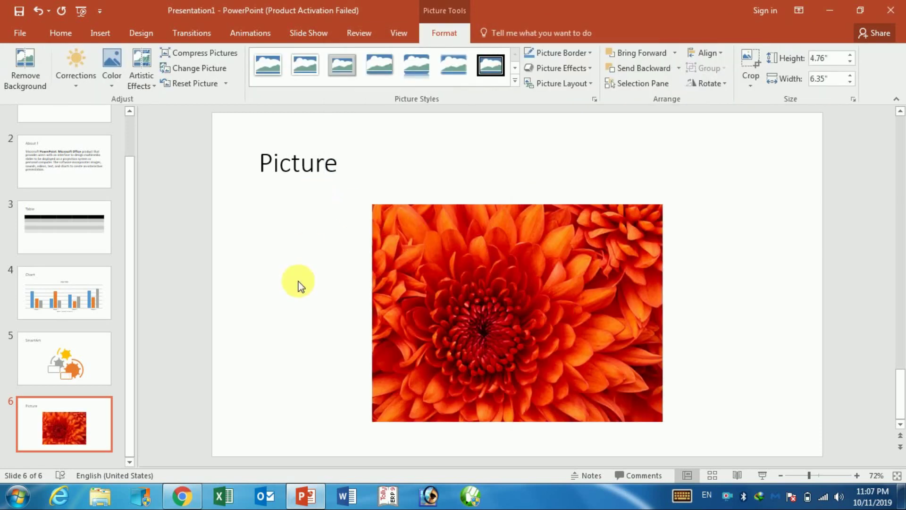
{"action": "left_click", "coordinate": [69, 410]}
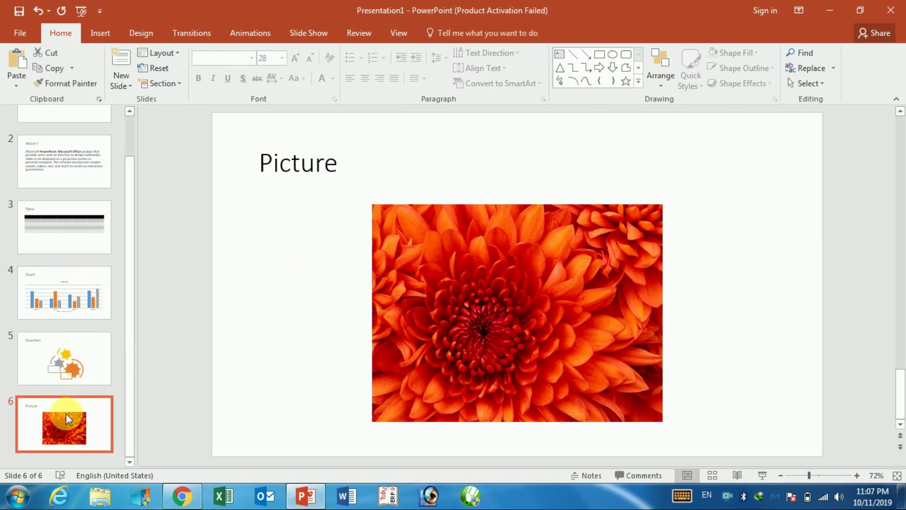
- Add a seventh slide holding the orange PowerPoint logo from a Bing image search for 'powerpoint'
{"action": "key", "text": "Return"}
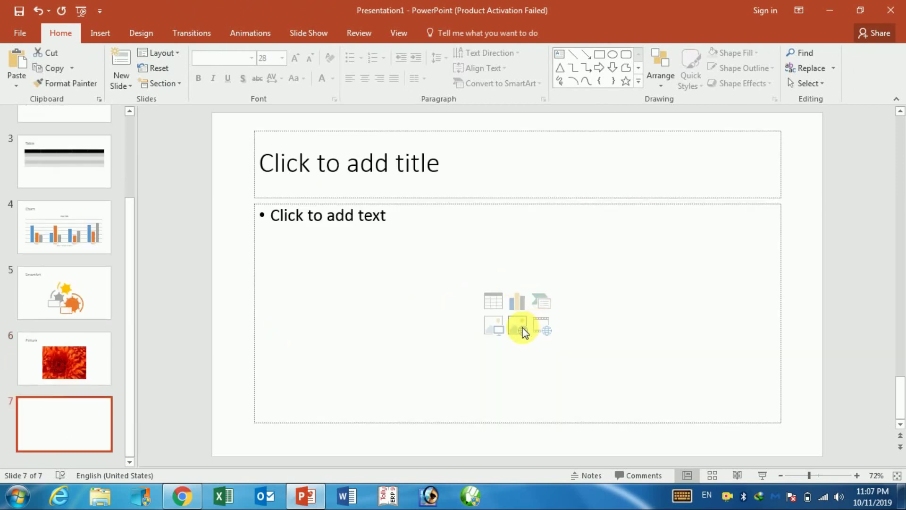
{"action": "left_click", "coordinate": [523, 330]}
{"action": "type", "text": "powerpoint"}
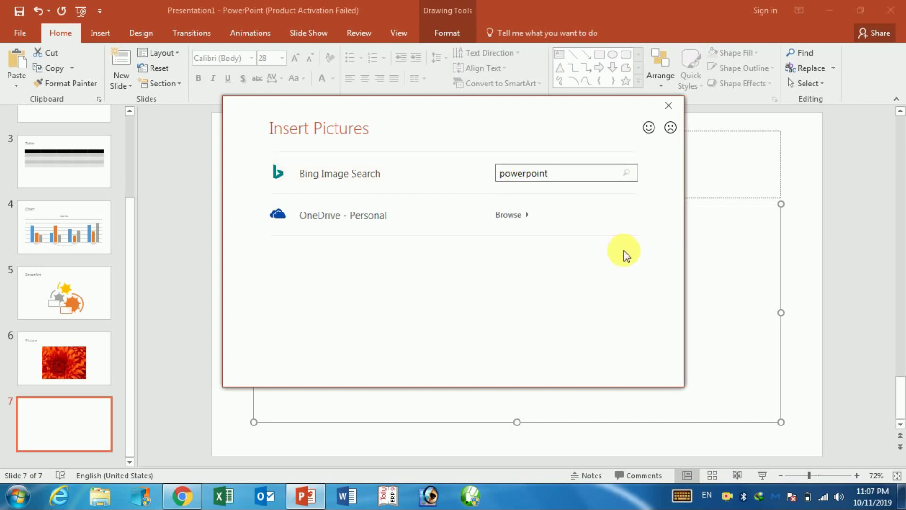
{"action": "key", "text": "Return"}
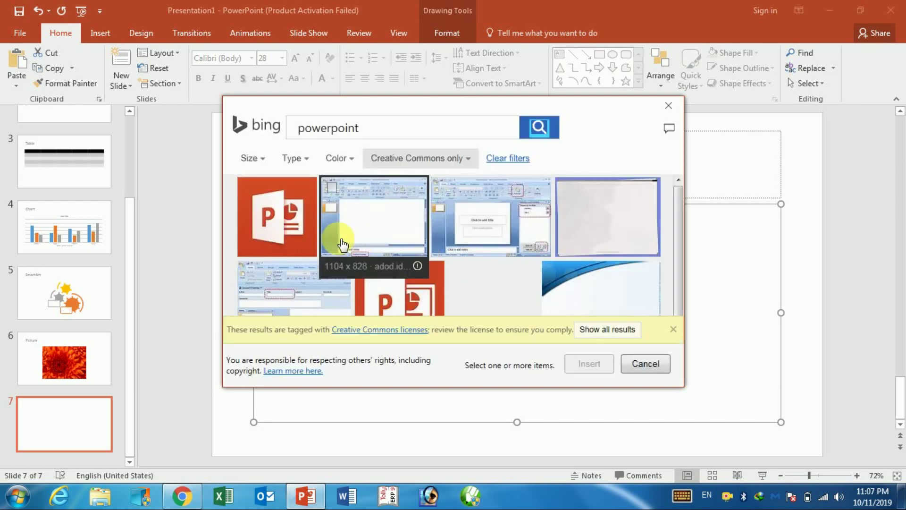
{"action": "left_click", "coordinate": [275, 210]}
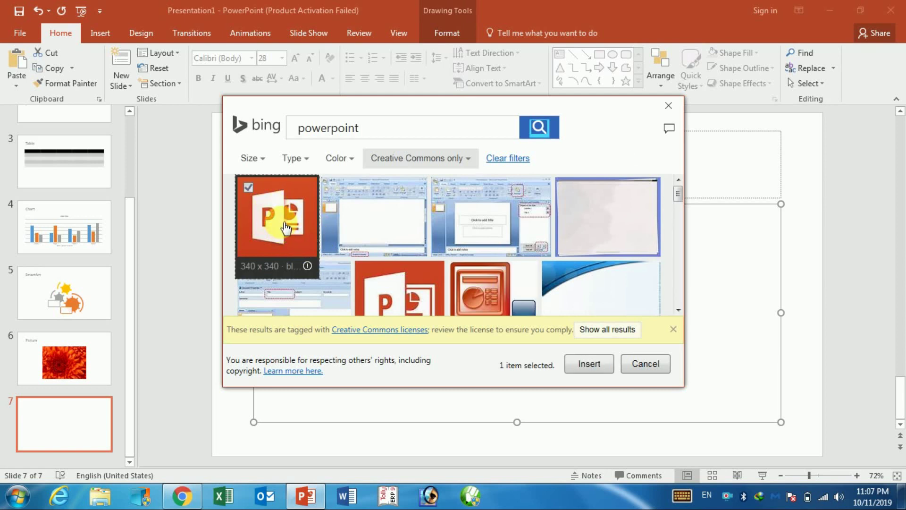
{"action": "left_click", "coordinate": [588, 364]}
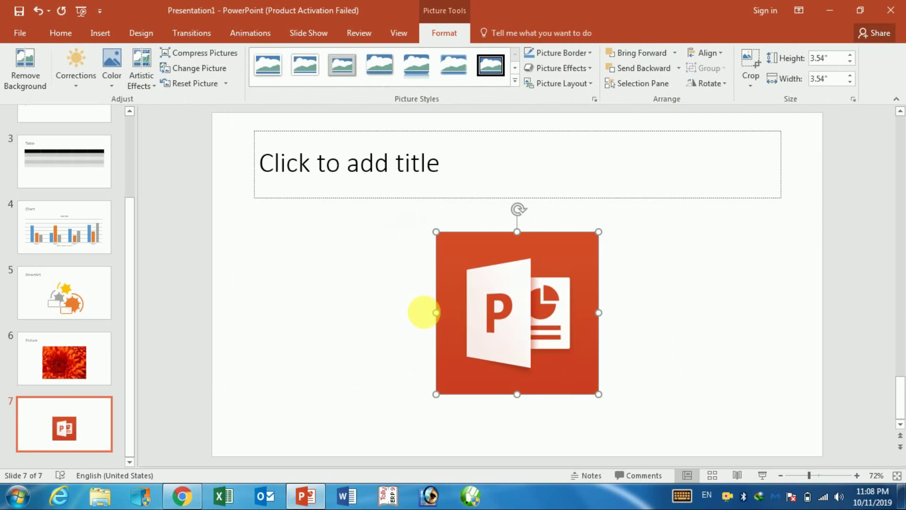
{"action": "left_click", "coordinate": [408, 309]}
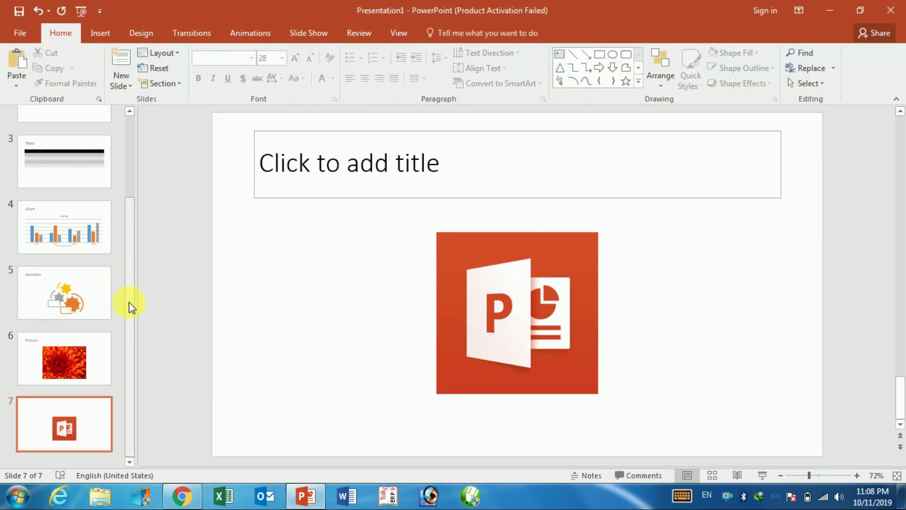
{"action": "scroll", "coordinate": [121, 274], "scroll_direction": "up", "scroll_amount": 2}
{"action": "scroll", "coordinate": [115, 220], "scroll_direction": "up", "scroll_amount": 2}
- Step through the slide thumbnails from the title slide down to slide 6, the Picture slide
{"action": "left_click", "coordinate": [93, 166]}
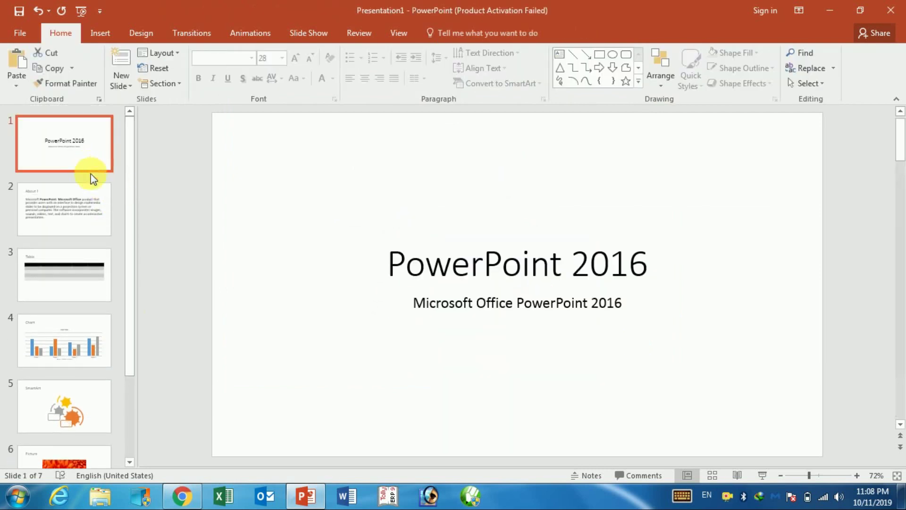
{"action": "left_click", "coordinate": [89, 204]}
{"action": "left_click", "coordinate": [88, 273]}
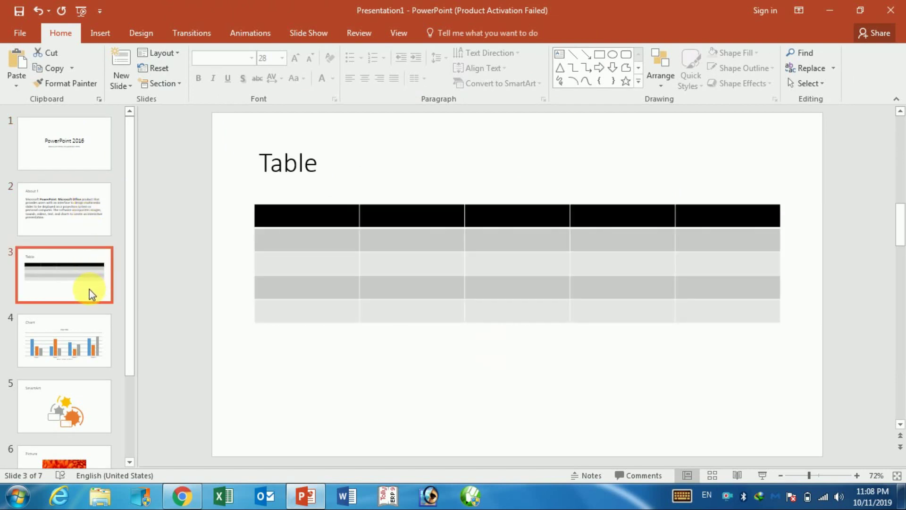
{"action": "left_click", "coordinate": [70, 141]}
{"action": "left_click", "coordinate": [76, 194]}
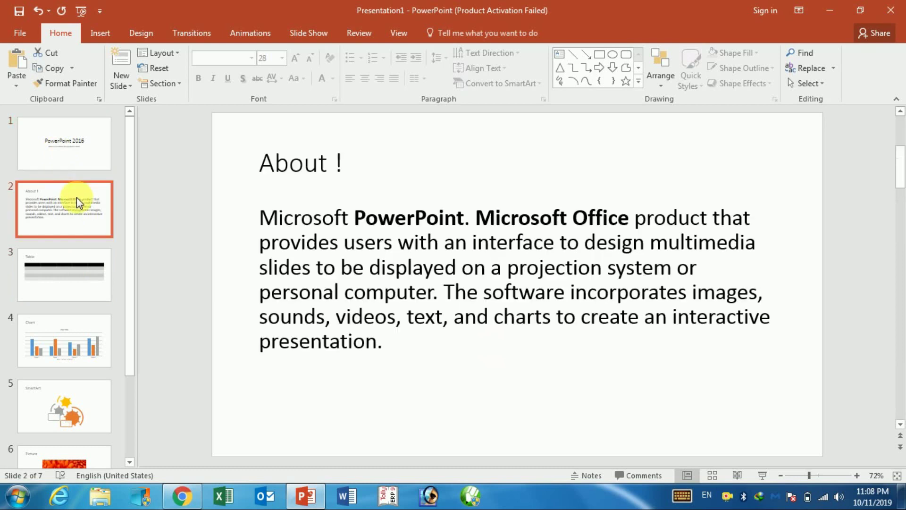
{"action": "left_click", "coordinate": [73, 249]}
{"action": "left_click", "coordinate": [85, 343]}
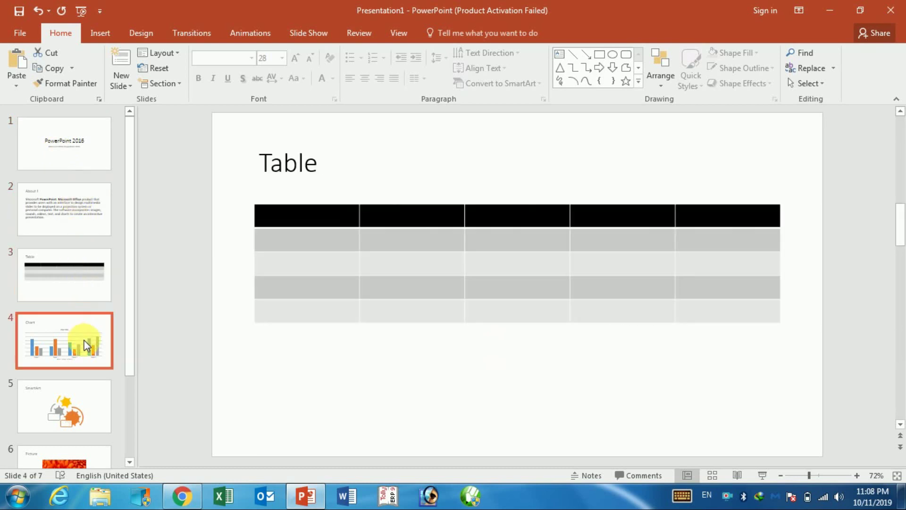
{"action": "left_click", "coordinate": [76, 409]}
{"action": "left_click", "coordinate": [78, 218]}
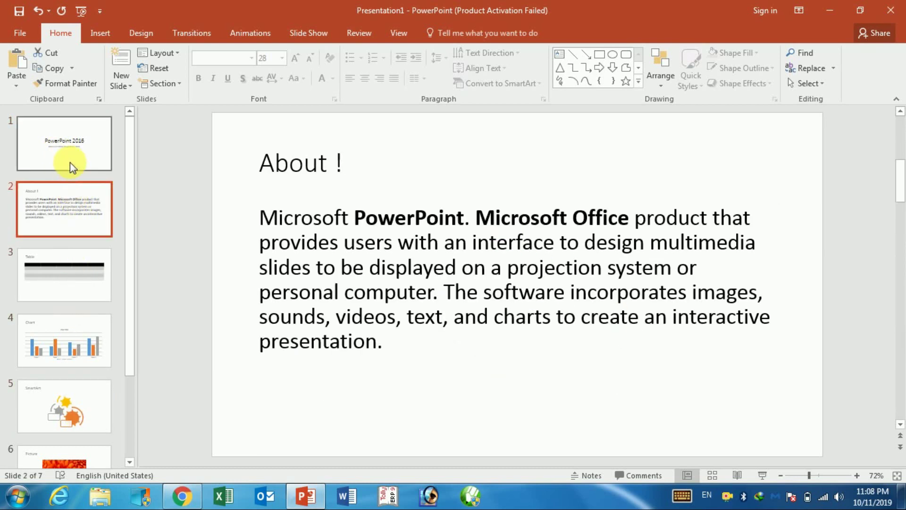
{"action": "left_click", "coordinate": [70, 162]}
{"action": "left_click", "coordinate": [86, 205]}
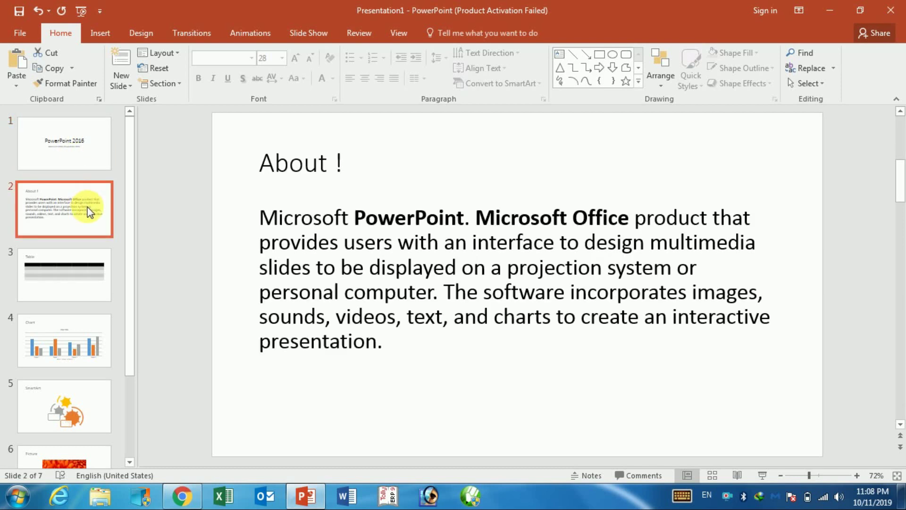
{"action": "left_click", "coordinate": [83, 257]}
{"action": "left_click", "coordinate": [82, 336]}
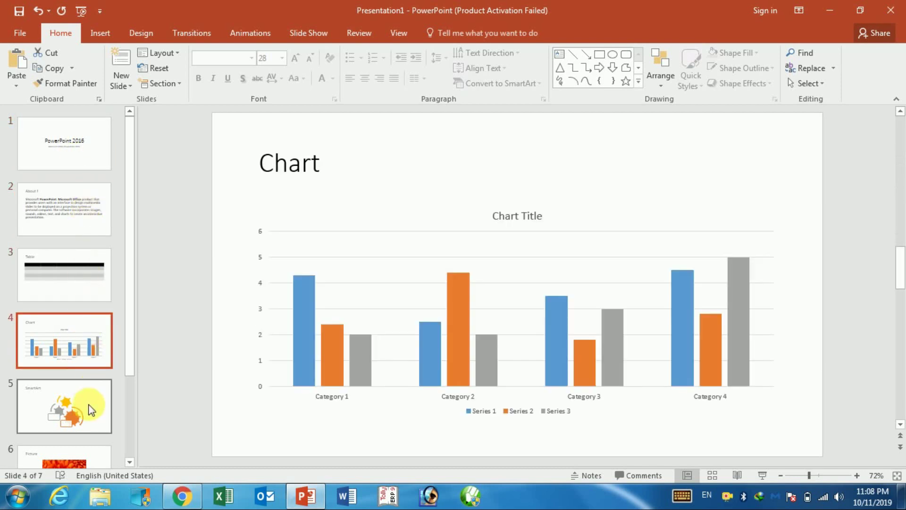
{"action": "left_click", "coordinate": [92, 409]}
{"action": "left_click", "coordinate": [72, 455]}
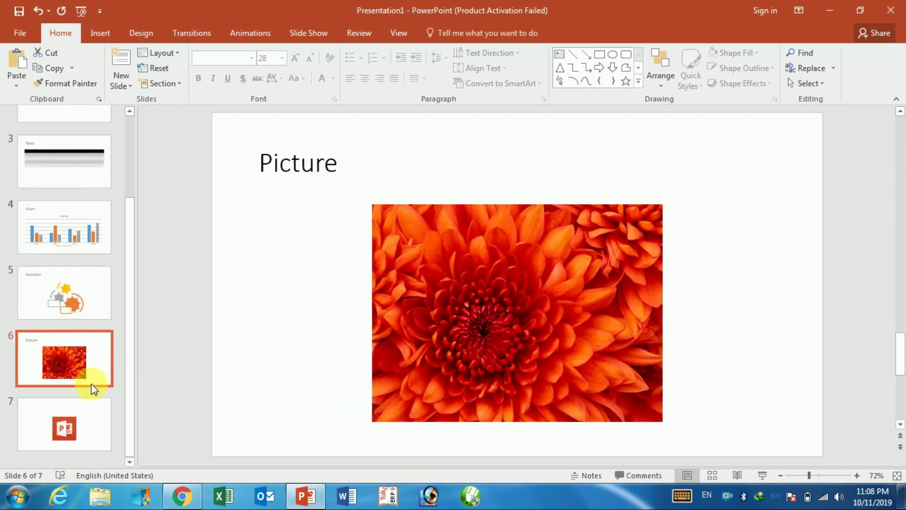
{"action": "scroll", "coordinate": [89, 383], "scroll_direction": "up", "scroll_amount": 4}
{"action": "scroll", "coordinate": [88, 378], "scroll_direction": "up", "scroll_amount": 1}
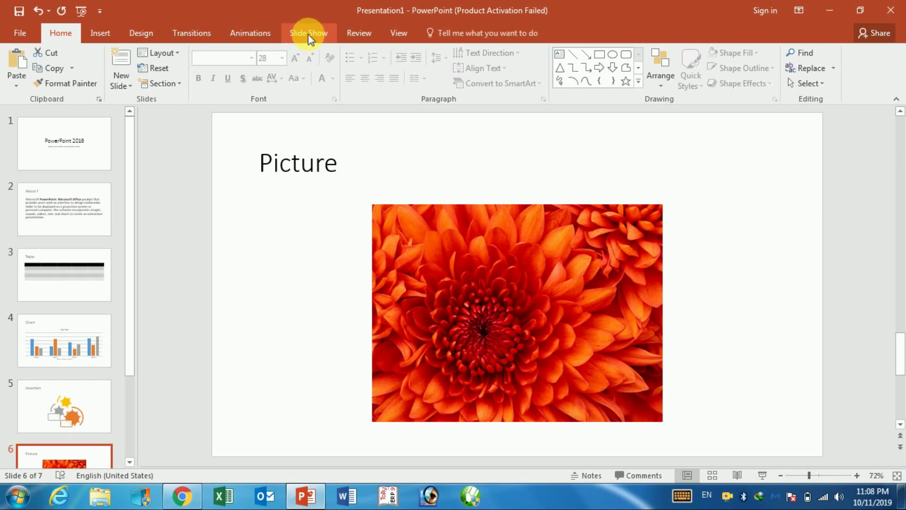
- Play the deck from the beginning through all seven slides, from title to logo, and exit the show
{"action": "left_click", "coordinate": [307, 33]}
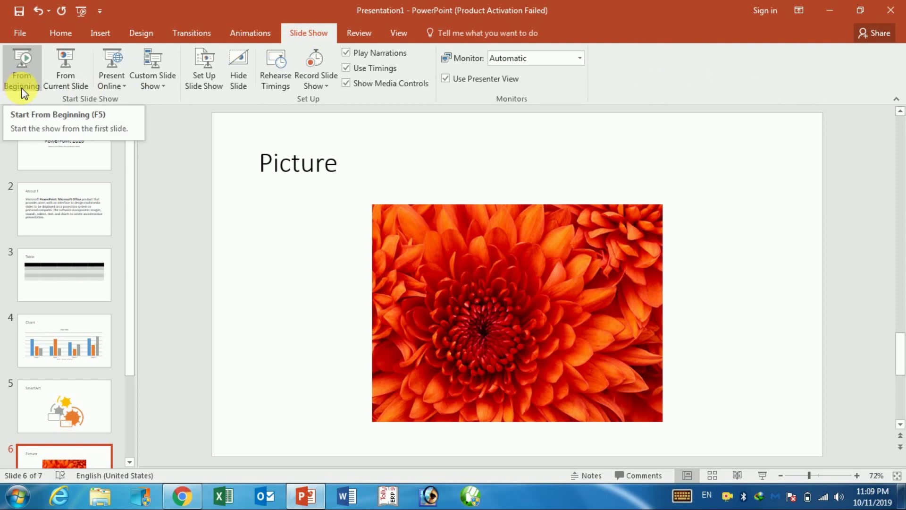
{"action": "left_click", "coordinate": [19, 69]}
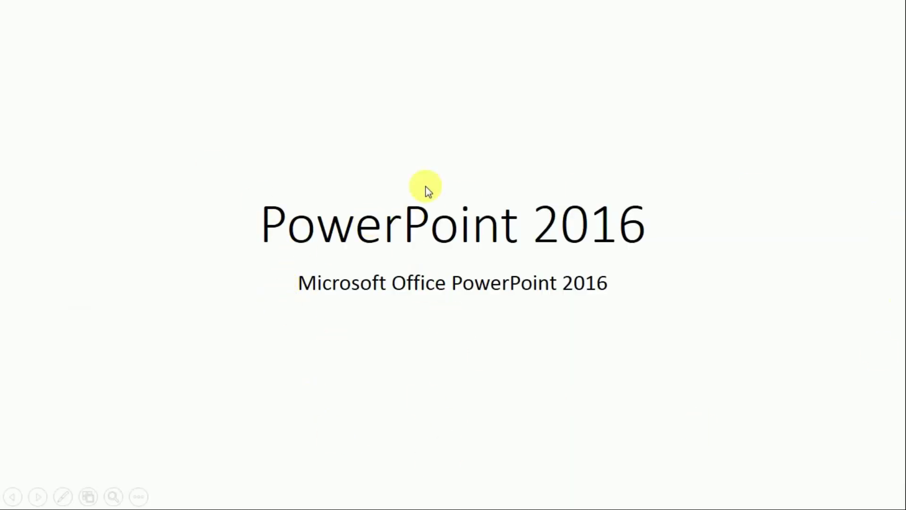
{"action": "left_click", "coordinate": [528, 358]}
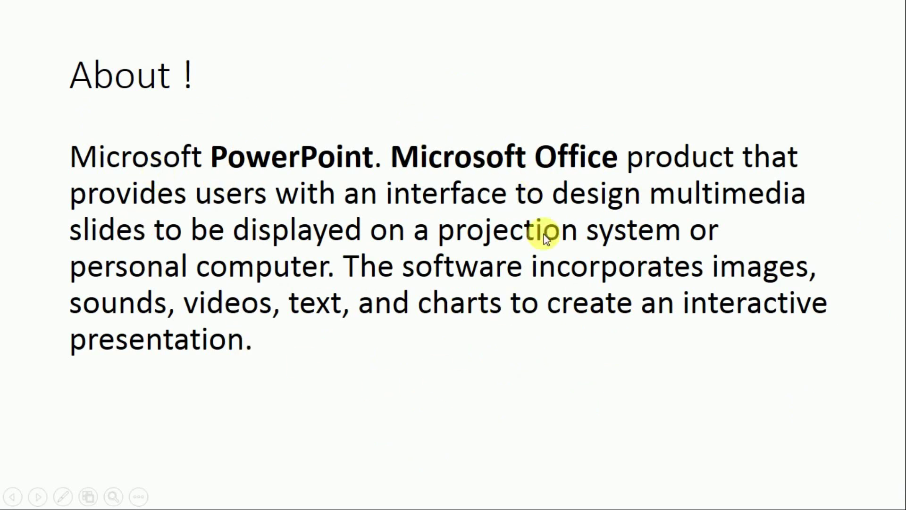
{"action": "left_click", "coordinate": [507, 360]}
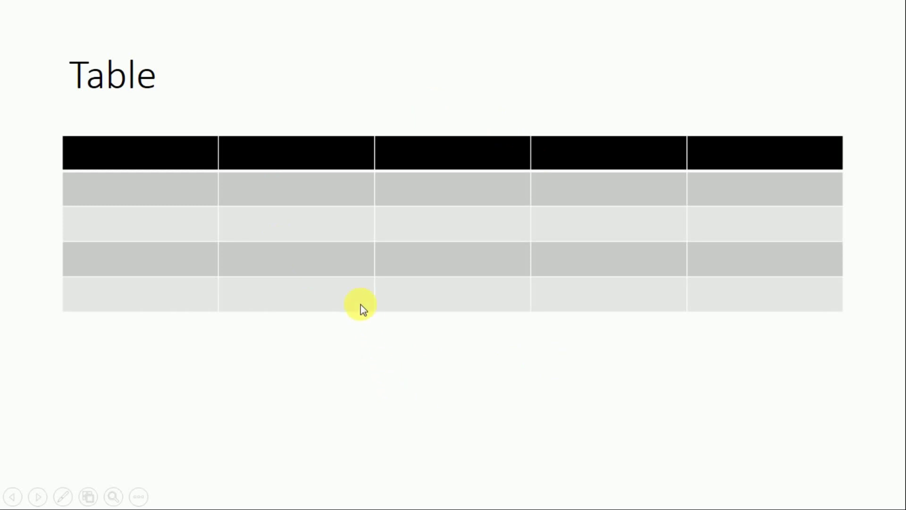
{"action": "left_click", "coordinate": [506, 395]}
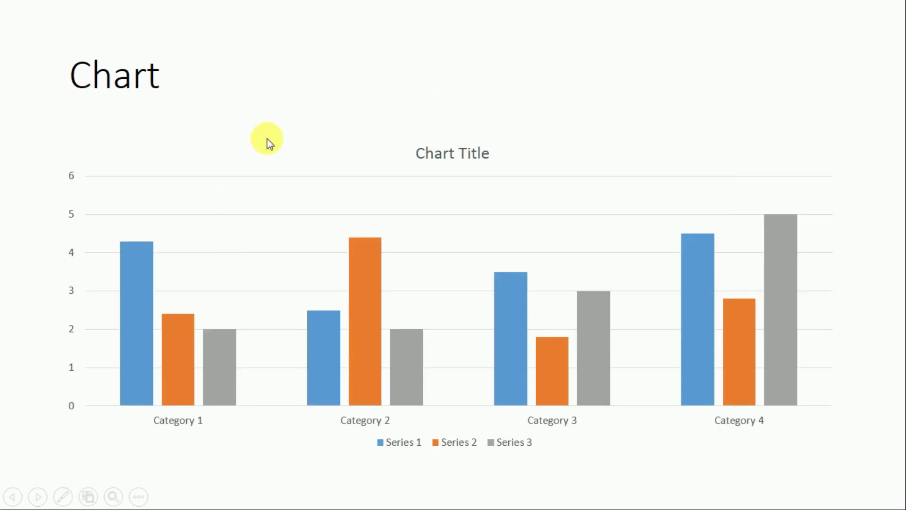
{"action": "left_click", "coordinate": [556, 465]}
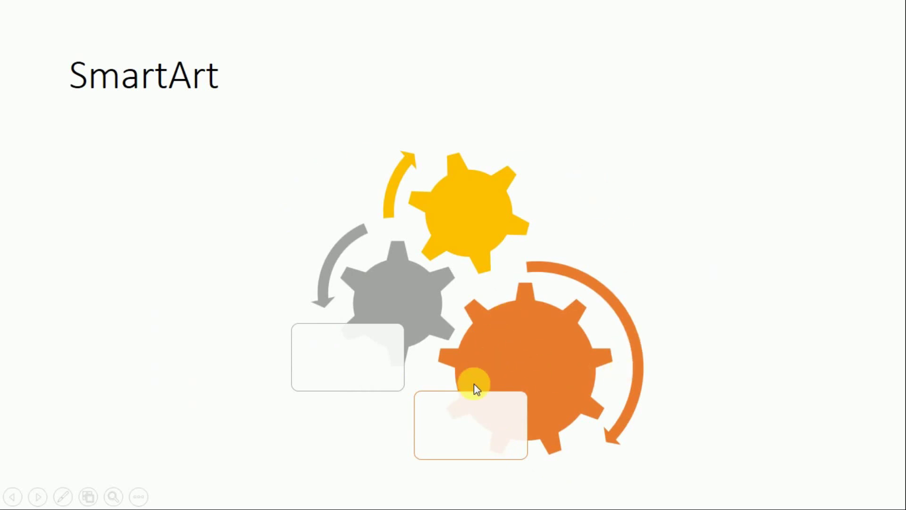
{"action": "left_click", "coordinate": [397, 427]}
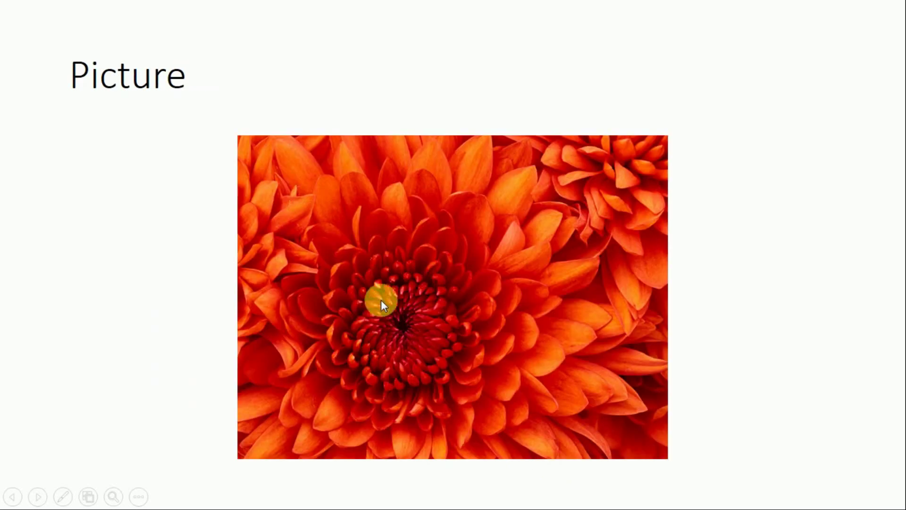
{"action": "left_click", "coordinate": [720, 374]}
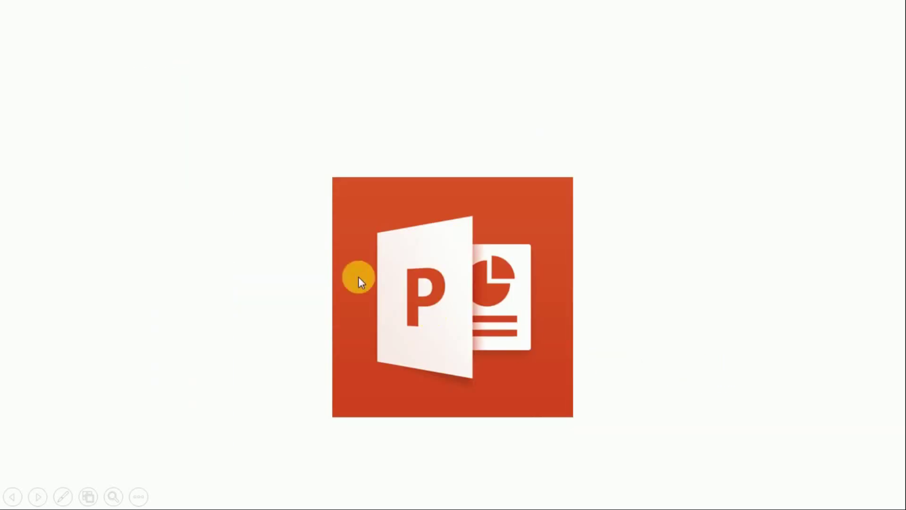
{"action": "left_click", "coordinate": [504, 323]}
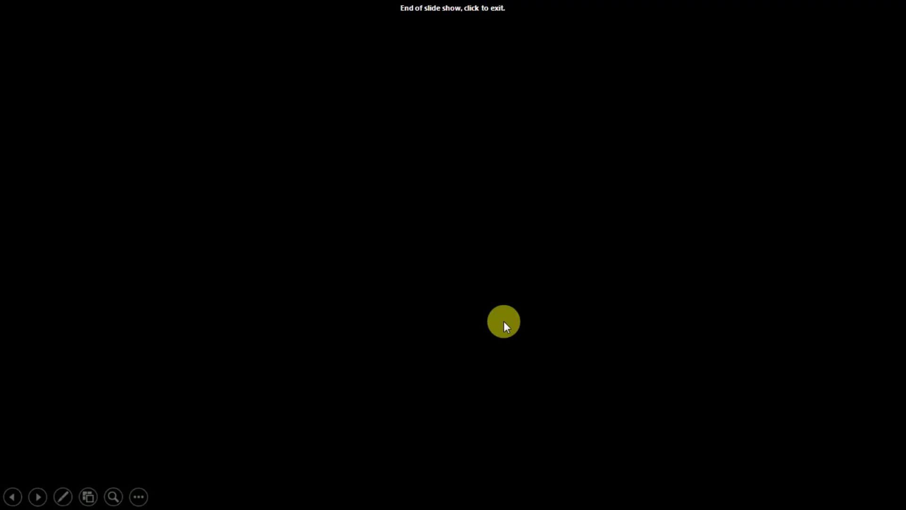
{"action": "left_click", "coordinate": [504, 323]}
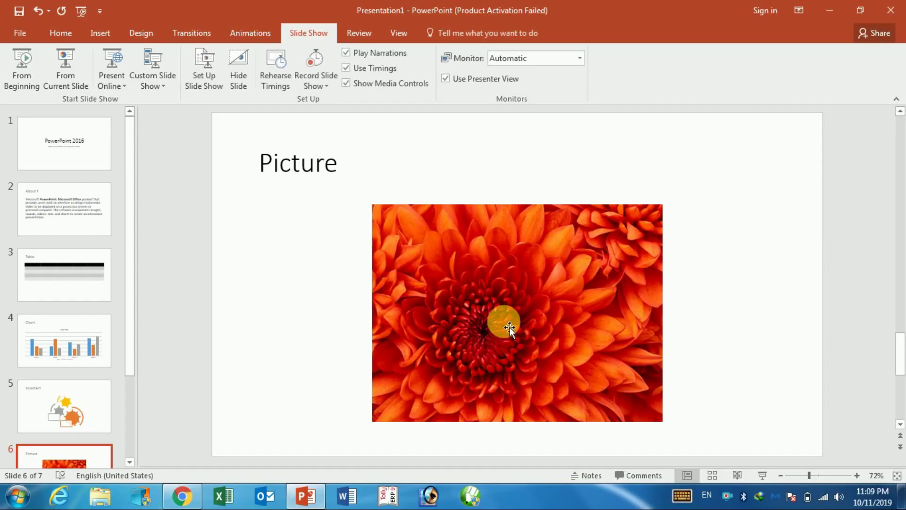
- Restart the show and highlight 'Microsoft PowerPoint', 'interface to' and 'to create' on the About slide
{"action": "left_click", "coordinate": [103, 142]}
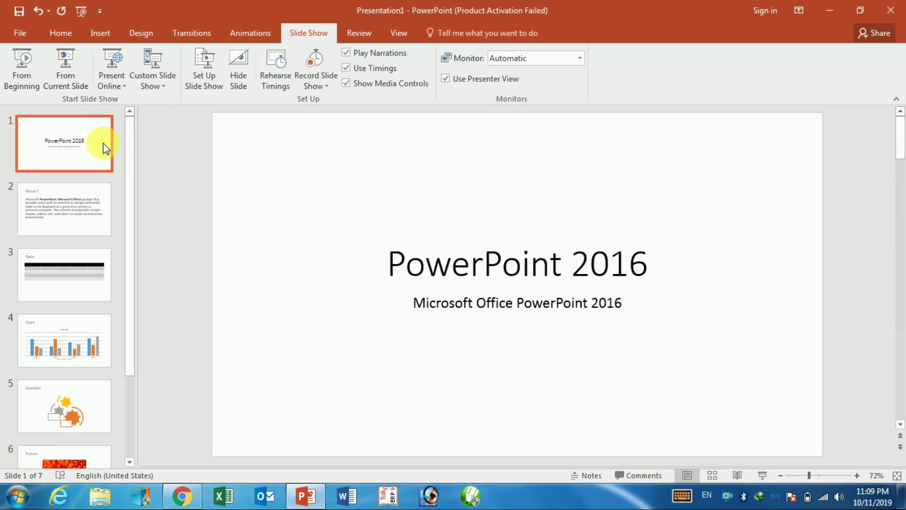
{"action": "left_click", "coordinate": [28, 59]}
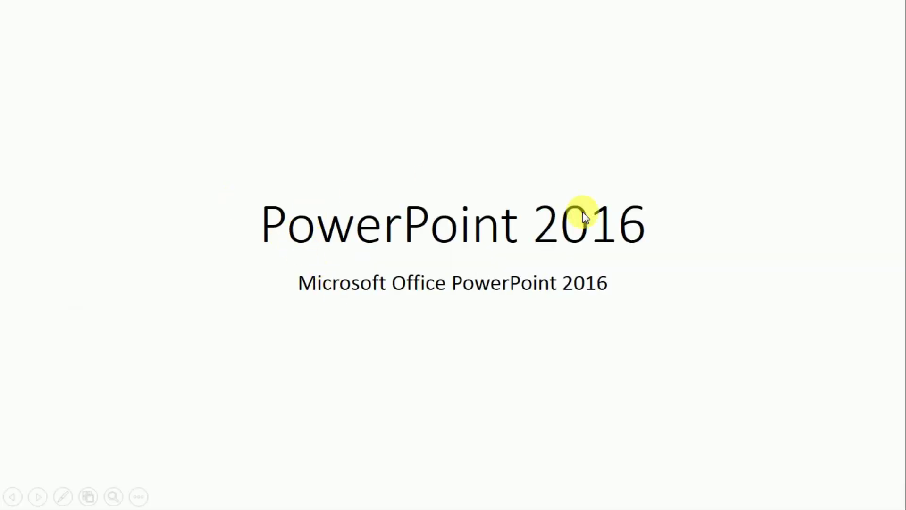
{"action": "left_click", "coordinate": [508, 330]}
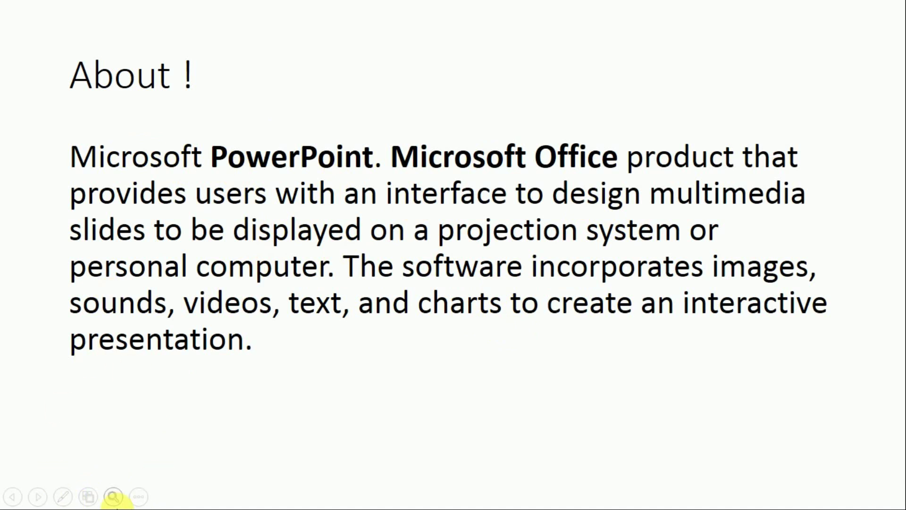
{"action": "left_click", "coordinate": [64, 498]}
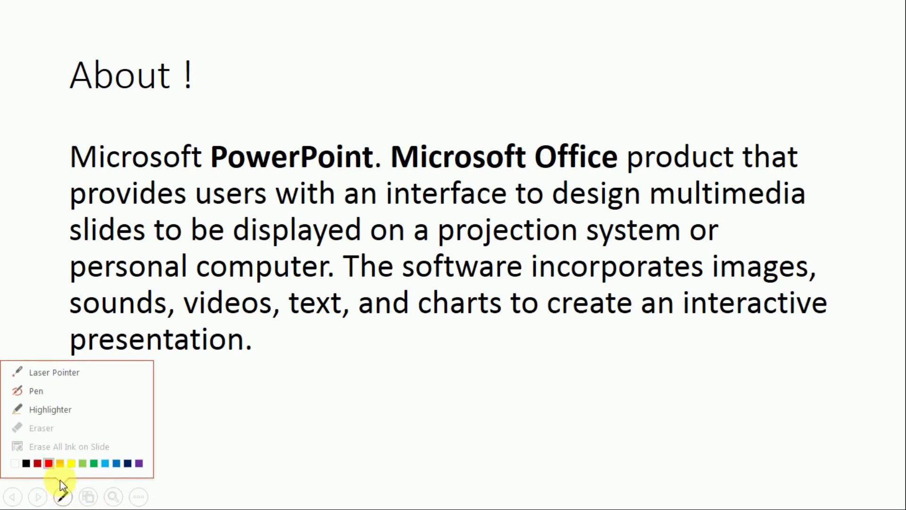
{"action": "left_click", "coordinate": [51, 410]}
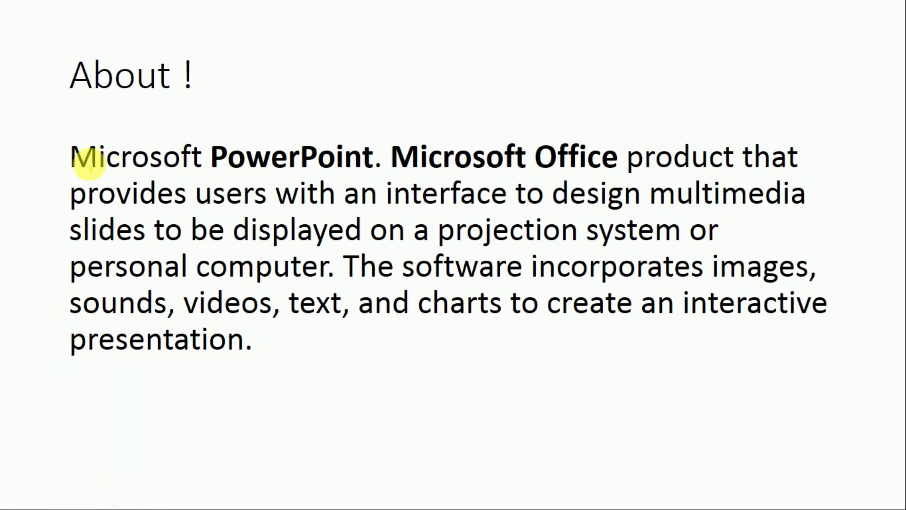
{"action": "mouse_move", "coordinate": [76, 155]}
{"action": "left_mouse_down"}
{"action": "mouse_move", "coordinate": [158, 159]}
{"action": "mouse_move", "coordinate": [203, 174]}
{"action": "left_mouse_up"}
{"action": "mouse_move", "coordinate": [74, 155]}
{"action": "left_mouse_down"}
{"action": "mouse_move", "coordinate": [166, 152]}
{"action": "mouse_move", "coordinate": [393, 173]}
{"action": "mouse_move", "coordinate": [508, 197]}
{"action": "left_mouse_up"}
{"action": "left_click_drag", "start_coordinate": [416, 198], "coordinate": [529, 202]}
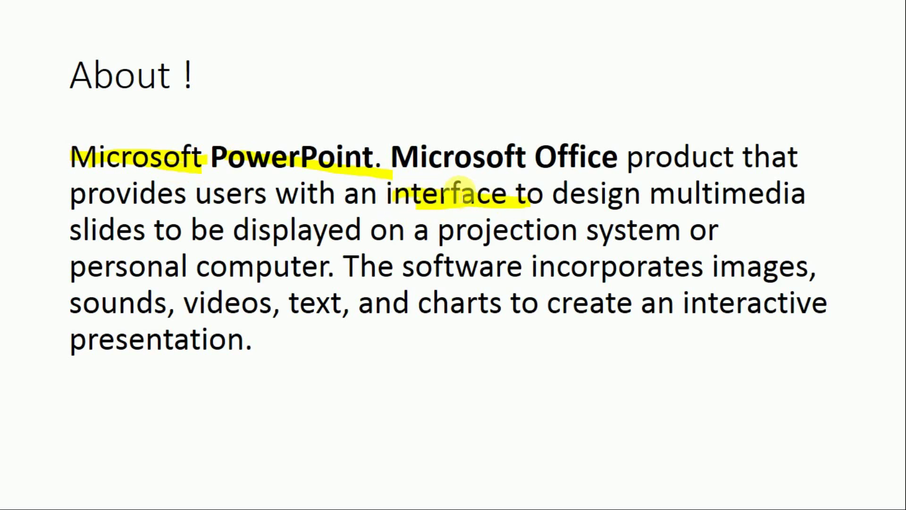
{"action": "left_click_drag", "start_coordinate": [406, 179], "coordinate": [465, 208]}
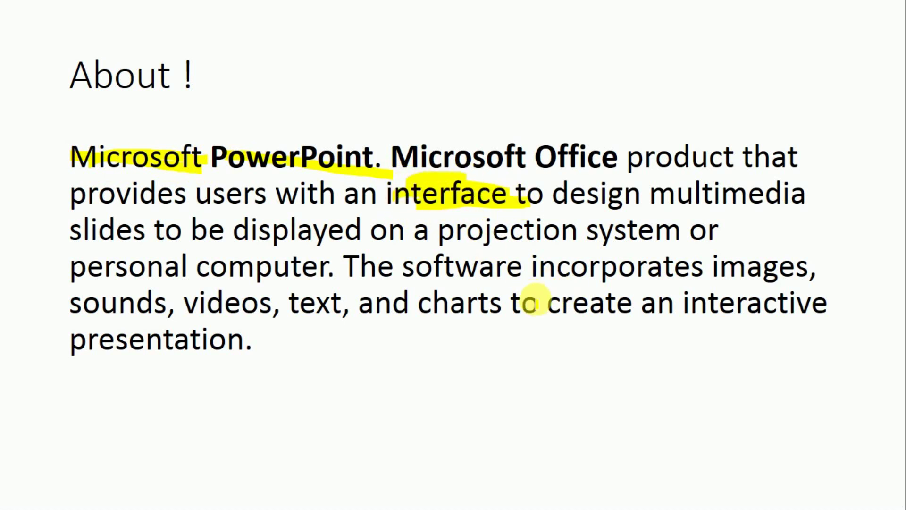
{"action": "mouse_move", "coordinate": [523, 306]}
{"action": "left_mouse_down"}
{"action": "mouse_move", "coordinate": [608, 326]}
{"action": "mouse_move", "coordinate": [519, 304]}
{"action": "mouse_move", "coordinate": [618, 293]}
{"action": "left_mouse_up"}
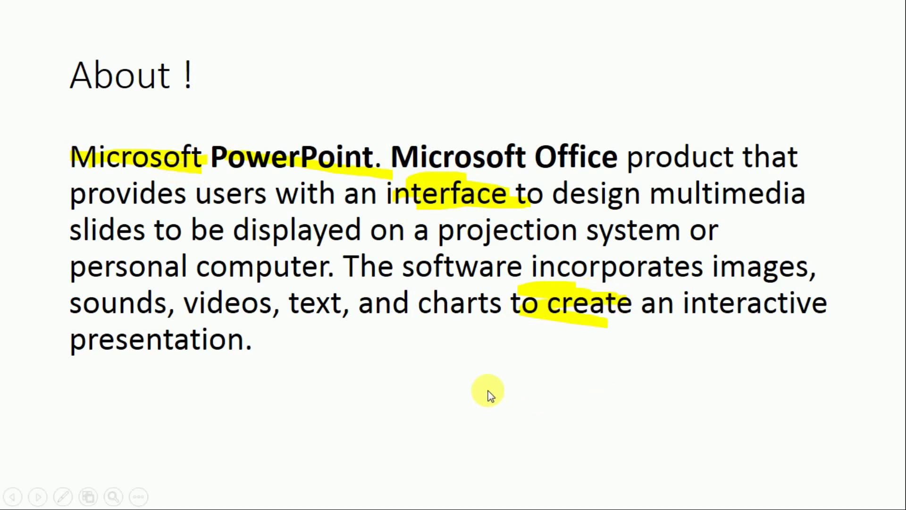
- Advance to the Table slide, end the show and discard the highlighter ink
{"action": "left_click", "coordinate": [443, 372]}
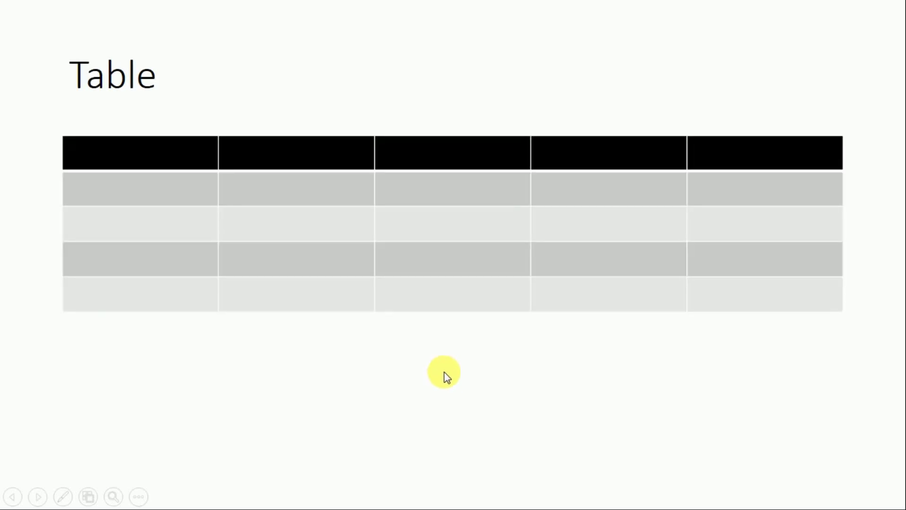
{"action": "key", "text": "Escape"}
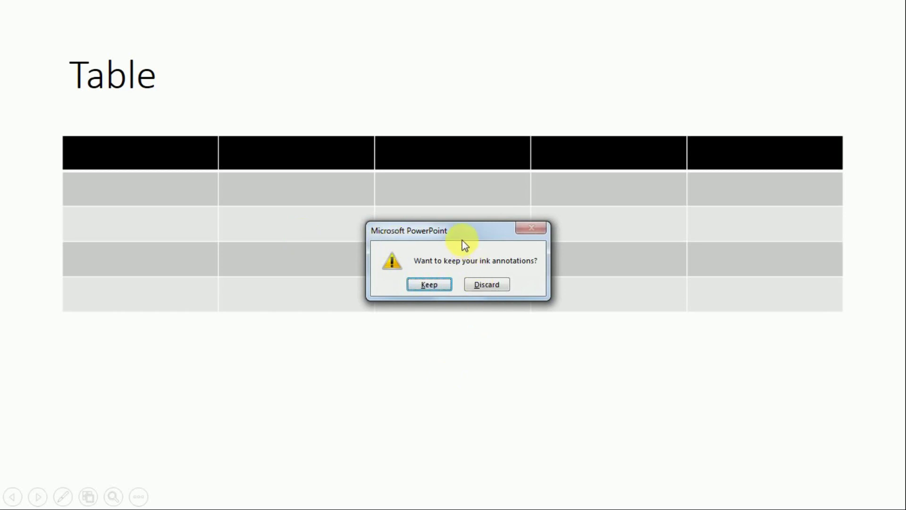
{"action": "left_click_drag", "start_coordinate": [461, 231], "coordinate": [445, 176]}
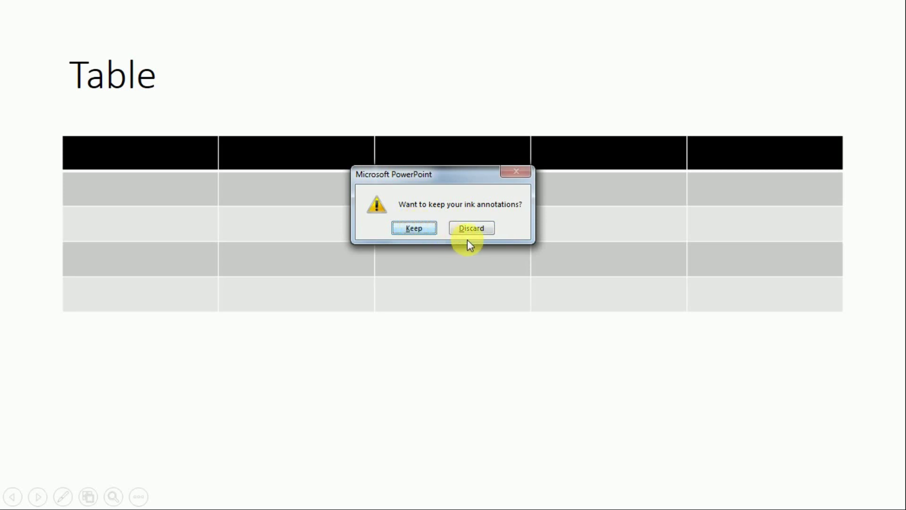
{"action": "left_click", "coordinate": [479, 227]}
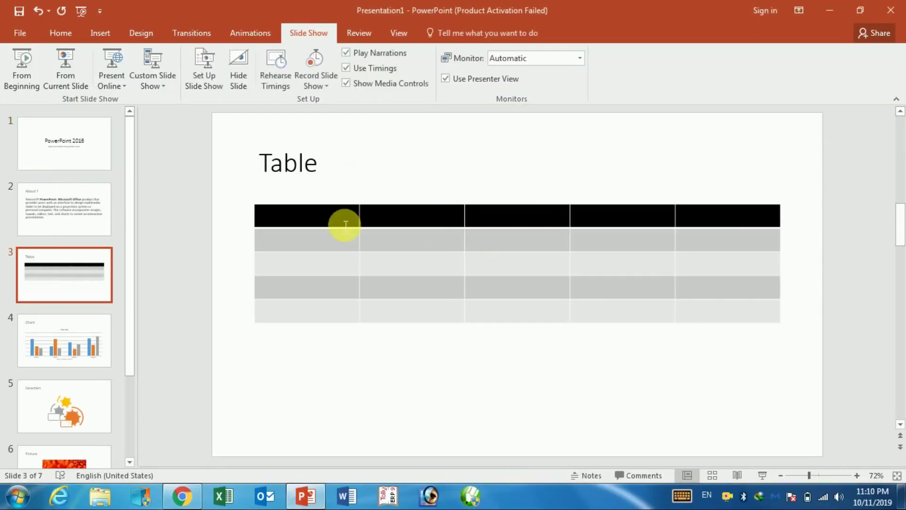
- Start the slide show from the first slide and advance to the About slide
{"action": "left_click", "coordinate": [91, 197]}
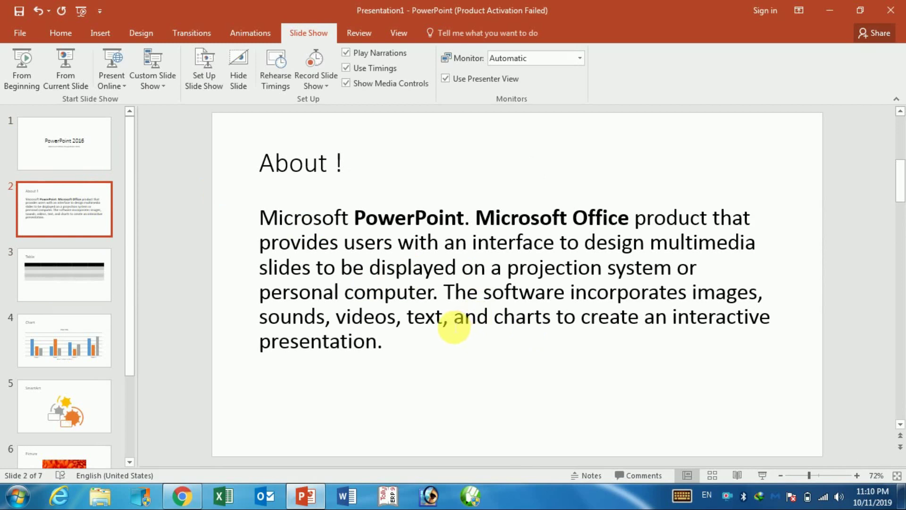
{"action": "key", "text": "F5"}
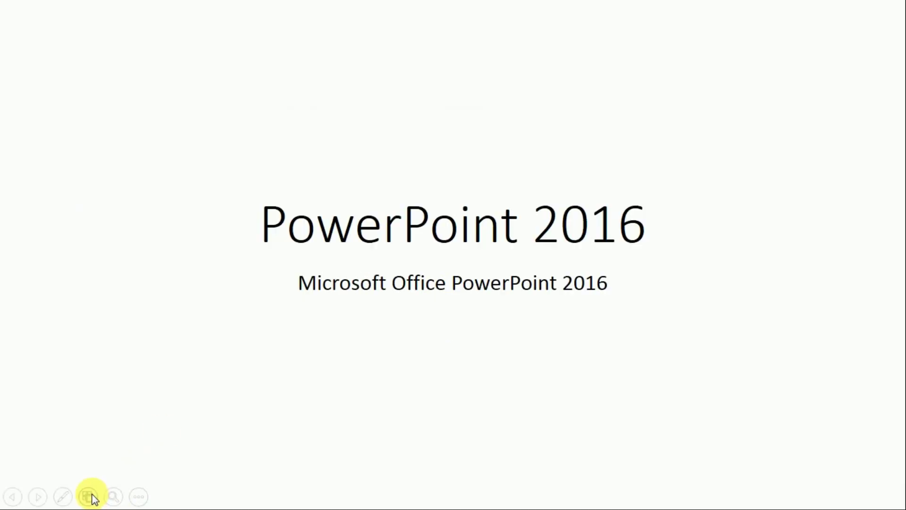
{"action": "left_click", "coordinate": [395, 359]}
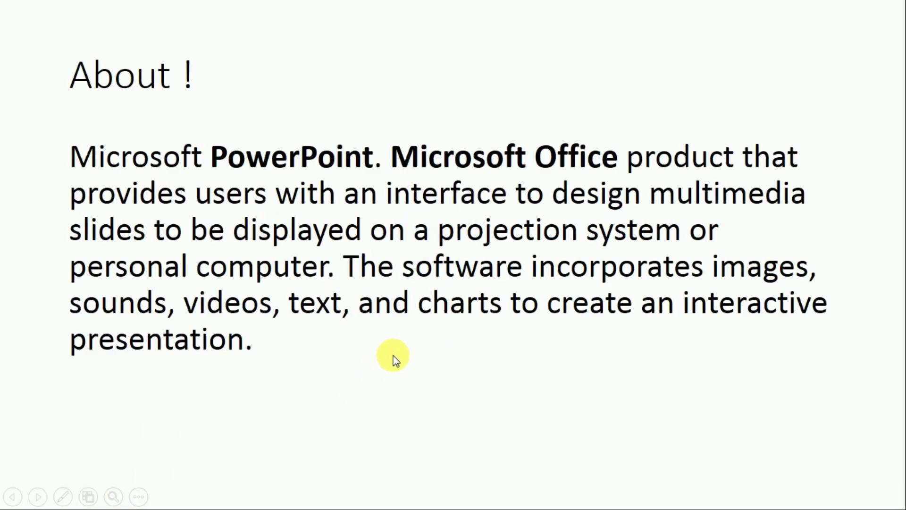
- Highlight the word 'presentation' in yellow, then end the show and keep the ink
{"action": "left_click", "coordinate": [64, 496]}
{"action": "left_click", "coordinate": [55, 413]}
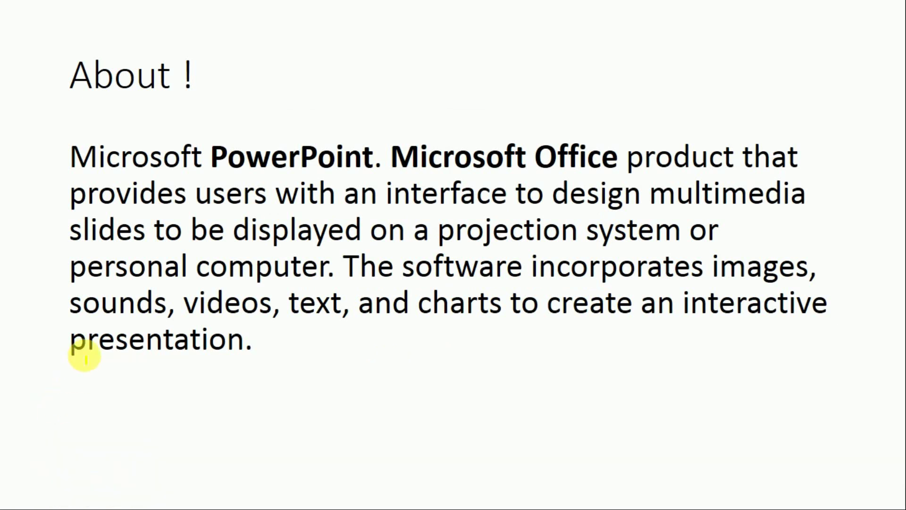
{"action": "mouse_move", "coordinate": [69, 333]}
{"action": "left_mouse_down"}
{"action": "mouse_move", "coordinate": [235, 331]}
{"action": "mouse_move", "coordinate": [9, 361]}
{"action": "left_mouse_up"}
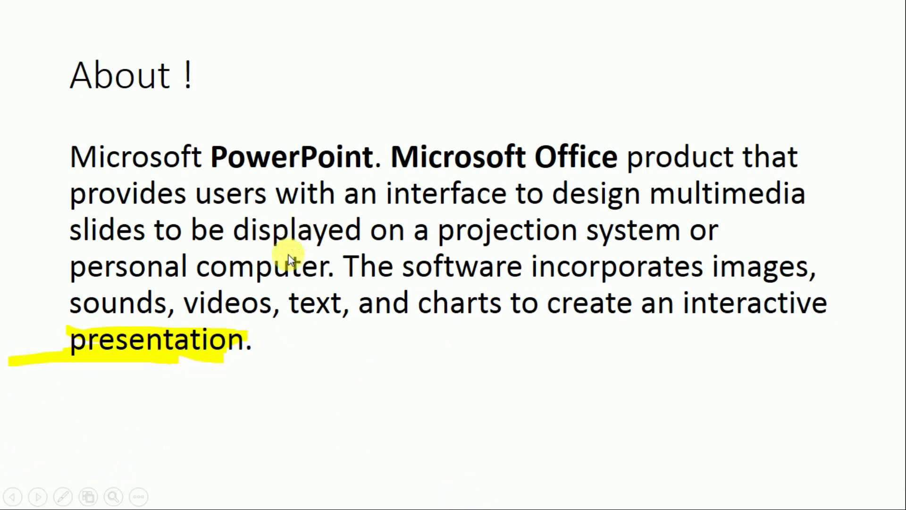
{"action": "left_click", "coordinate": [255, 312]}
{"action": "key", "text": "Escape"}
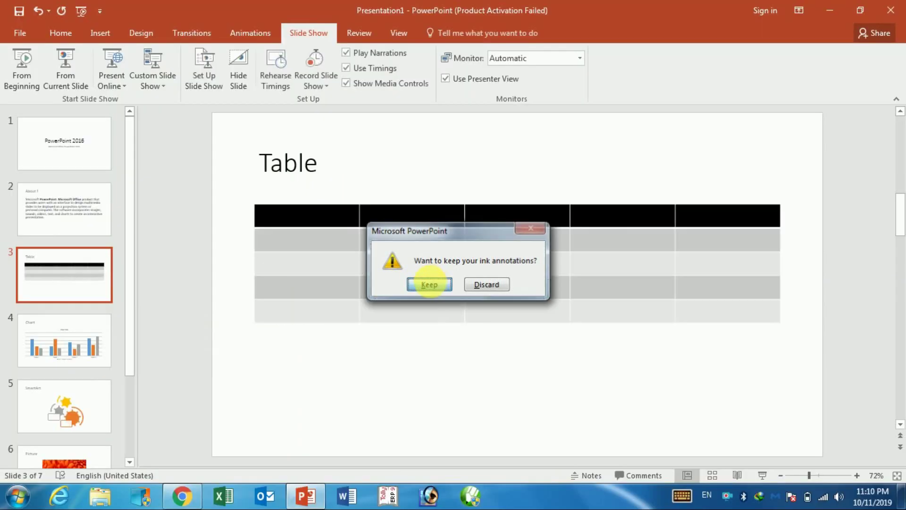
{"action": "left_click", "coordinate": [429, 284]}
- Keep the highlighter annotation on the About slide and return to the Home tab
{"action": "left_click", "coordinate": [63, 218]}
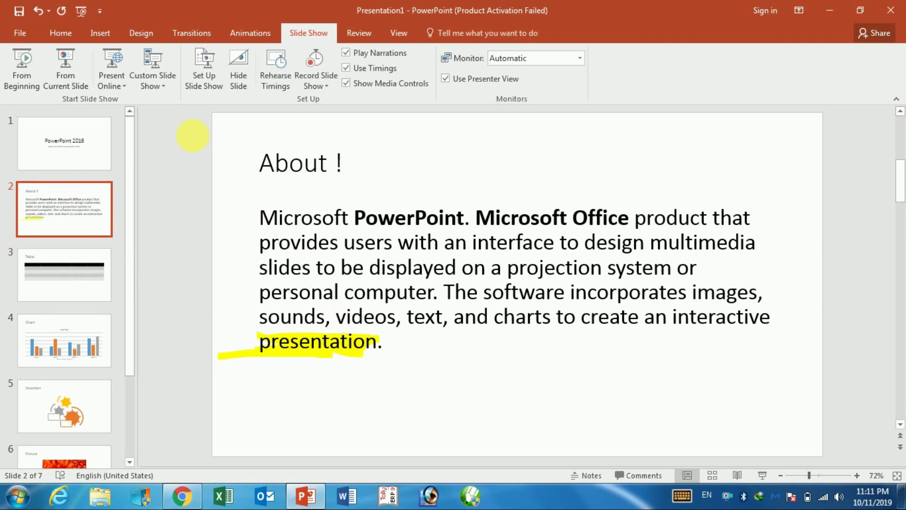
{"action": "left_click", "coordinate": [62, 32]}
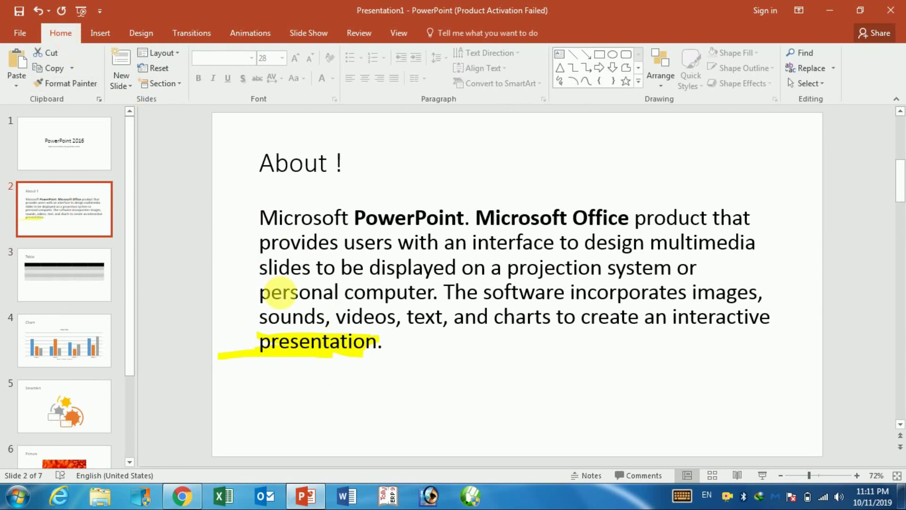